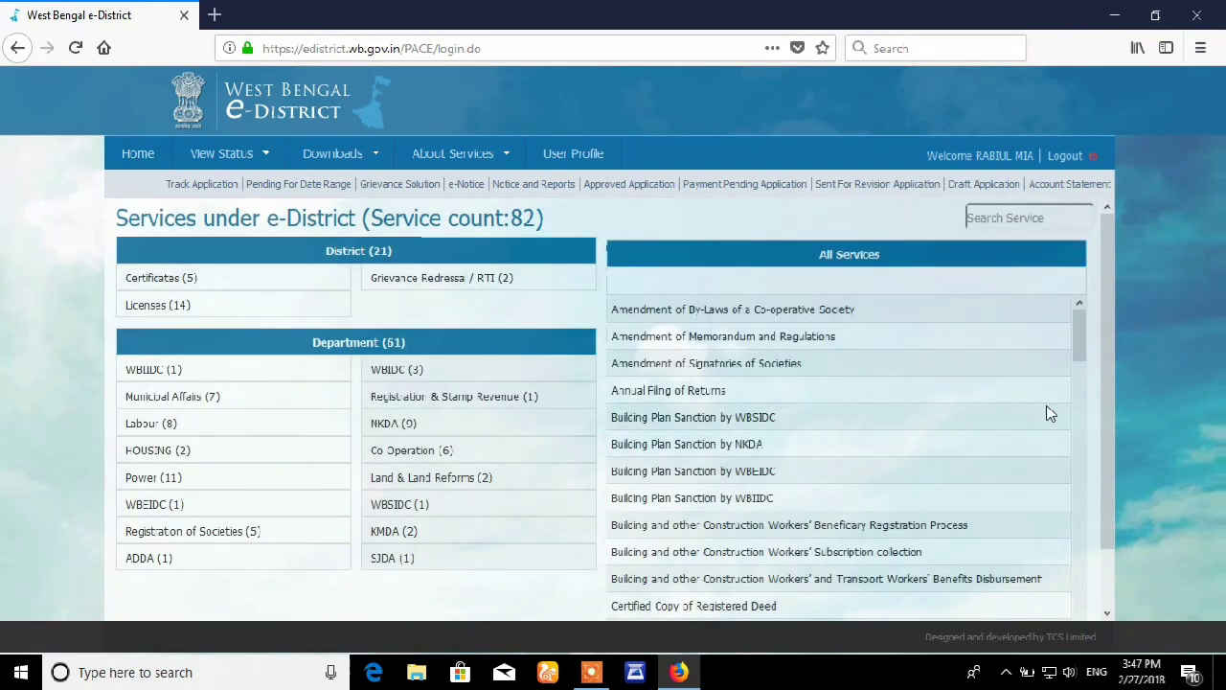
# Open the Permission for Delayed Registration of Birth service from the list of all services and start its application.
pyautogui.moveTo(1078, 331); pyautogui.dragTo(1077, 561)
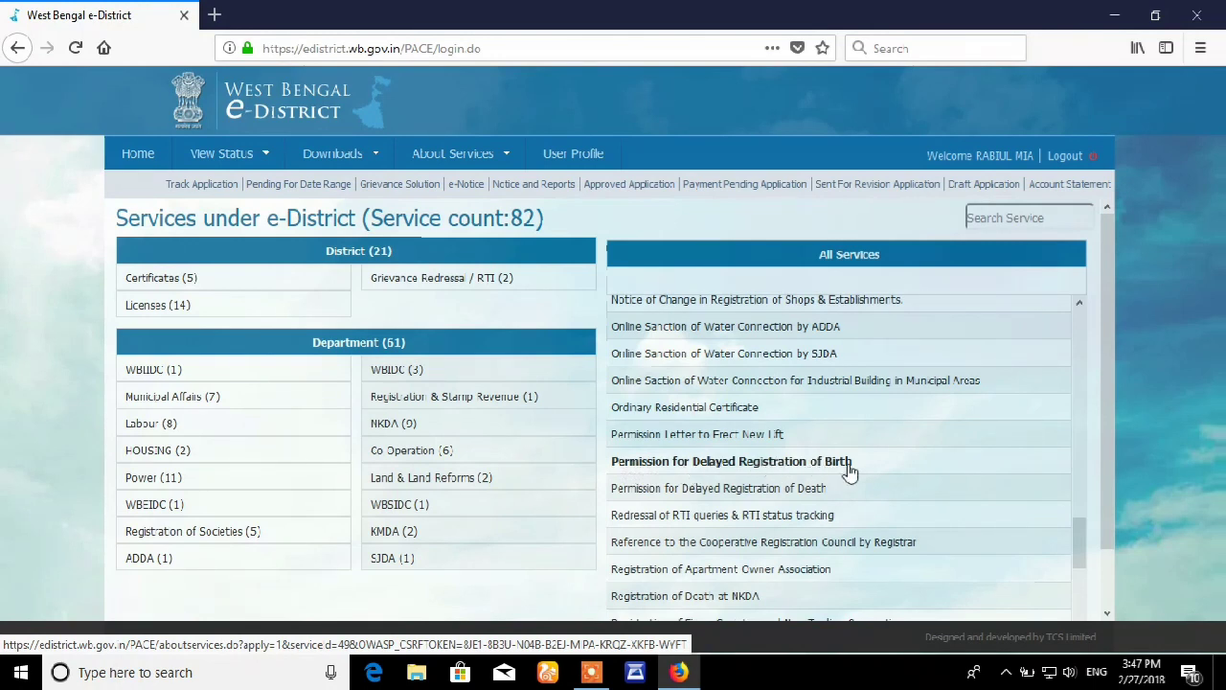
pyautogui.click(807, 469)
pyautogui.click(591, 671)
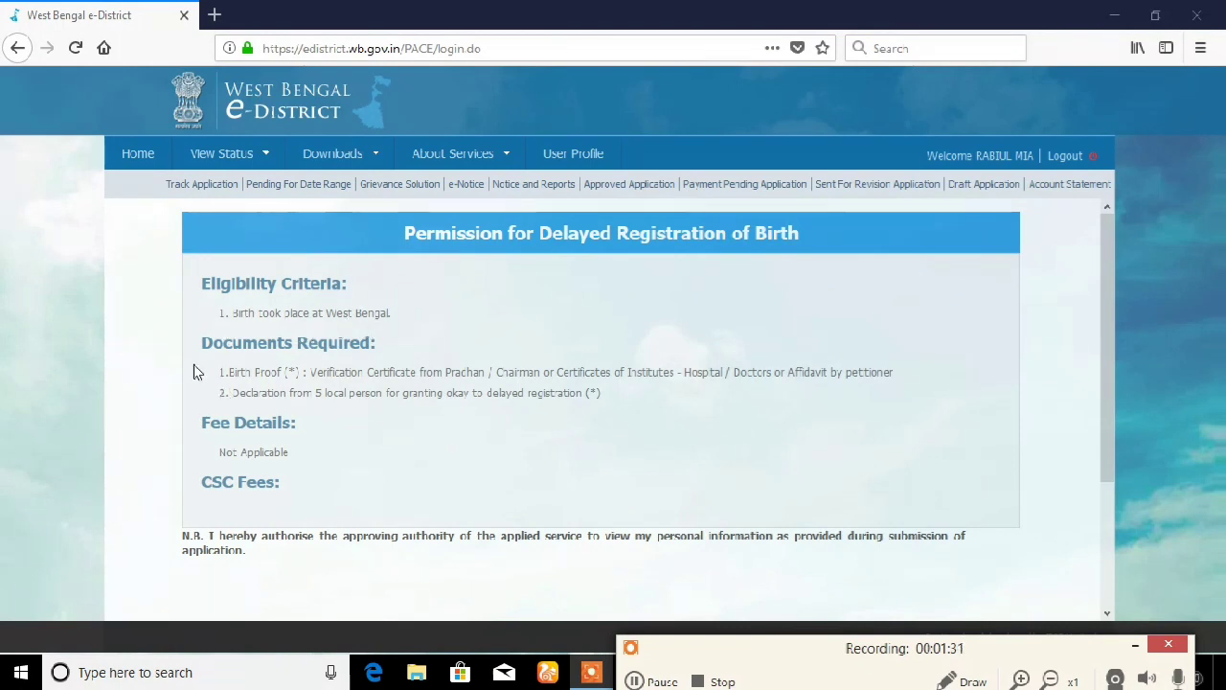
pyautogui.scroll(-2, 204, 364)
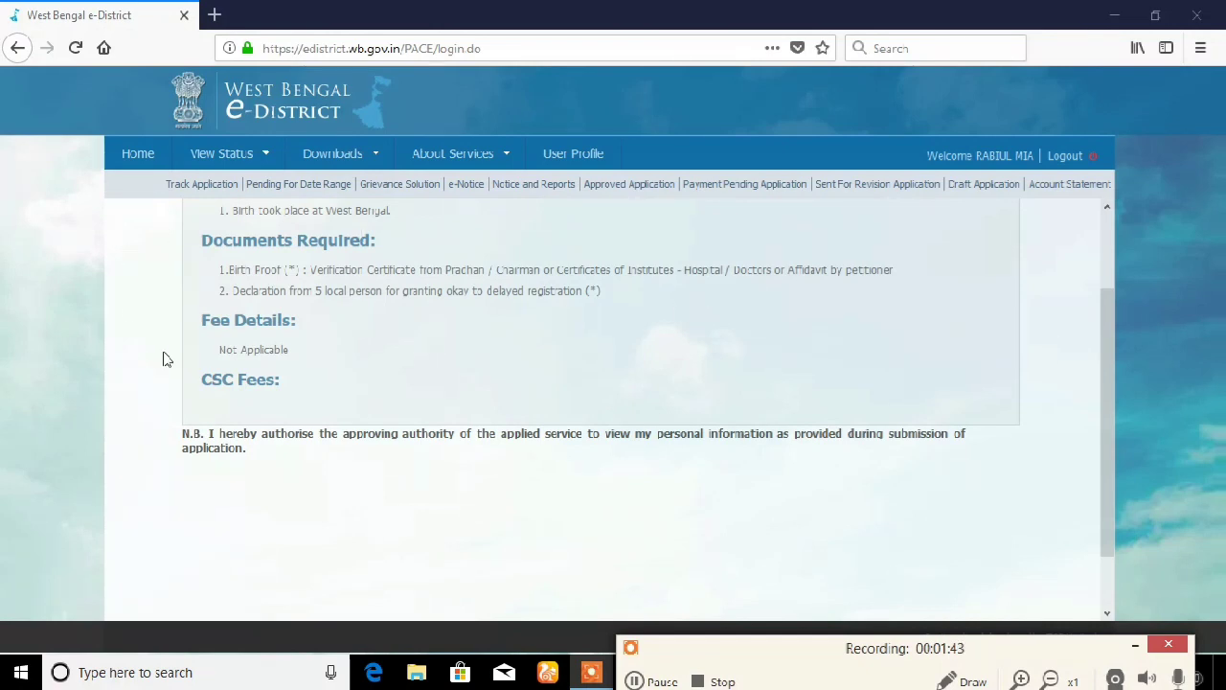
pyautogui.scroll(-1, 805, 499)
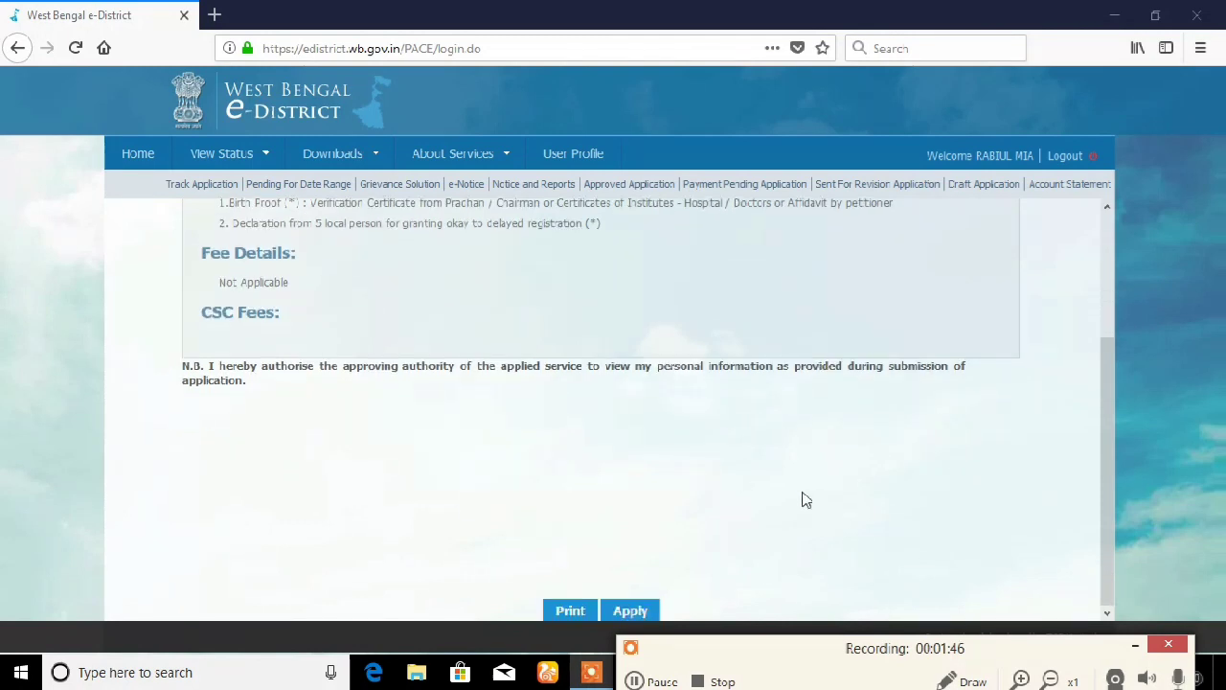
pyautogui.click(620, 618)
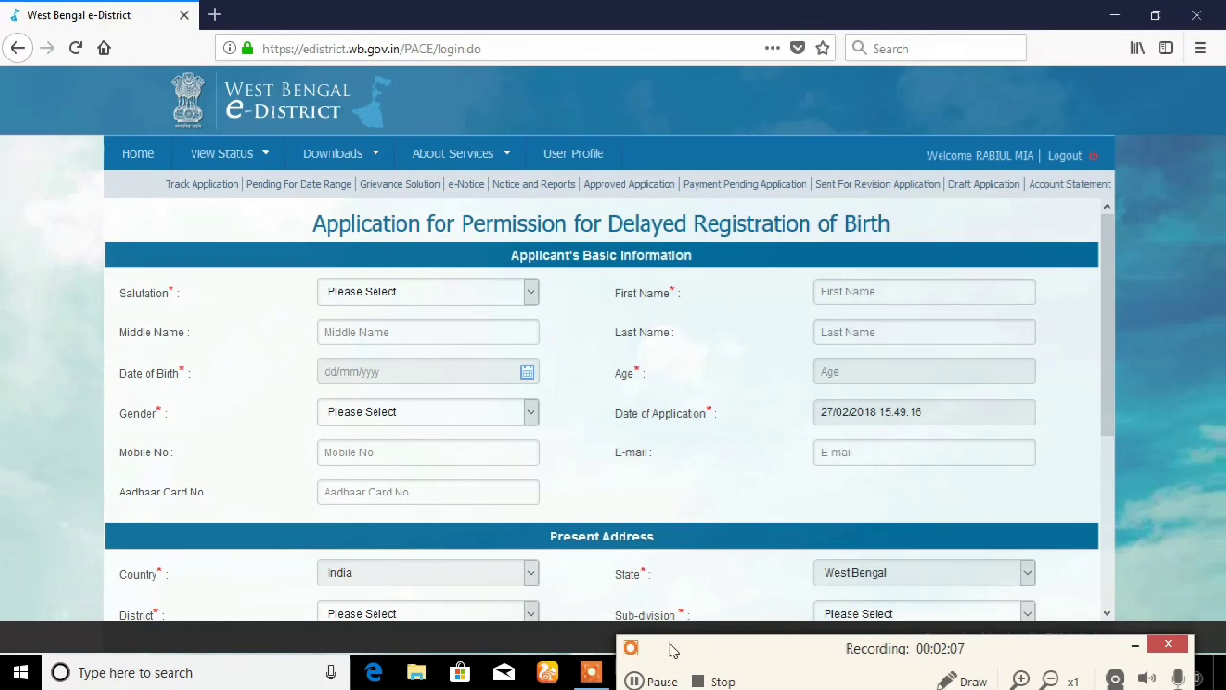
# Set the applicant's salutation to Mr. and gender to Male, and fill in the name, date of birth, mobile number, Aadhaar number and district.
pyautogui.click(392, 293)
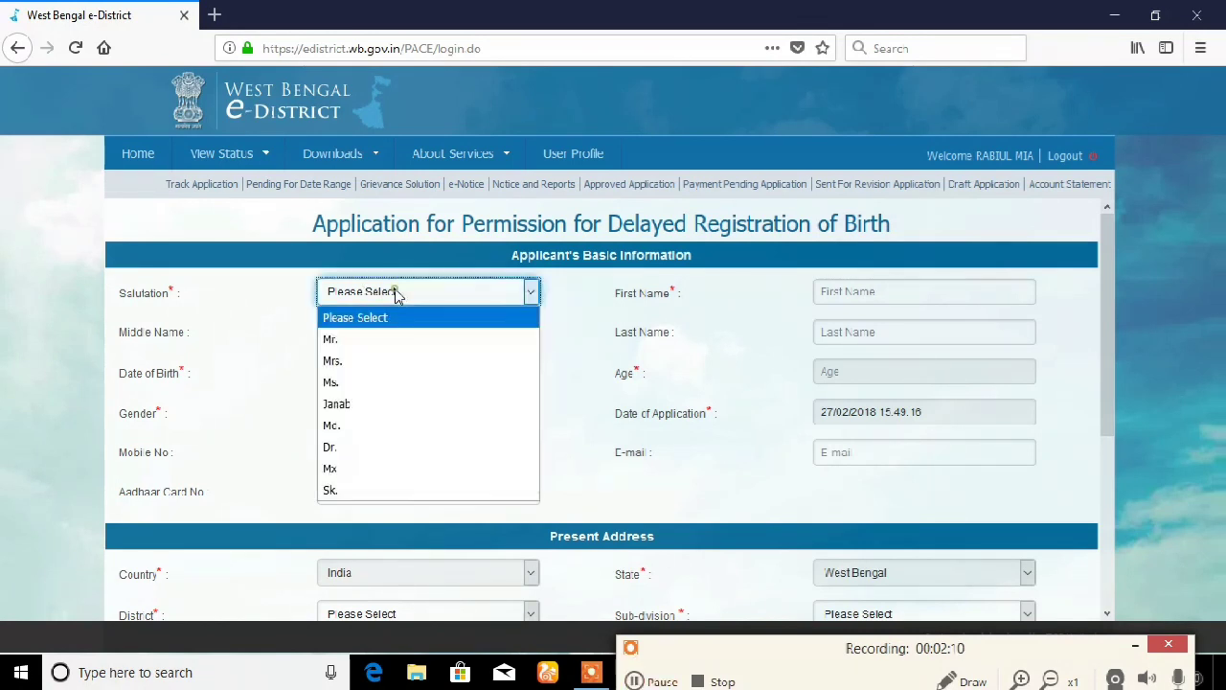
pyautogui.click(373, 342)
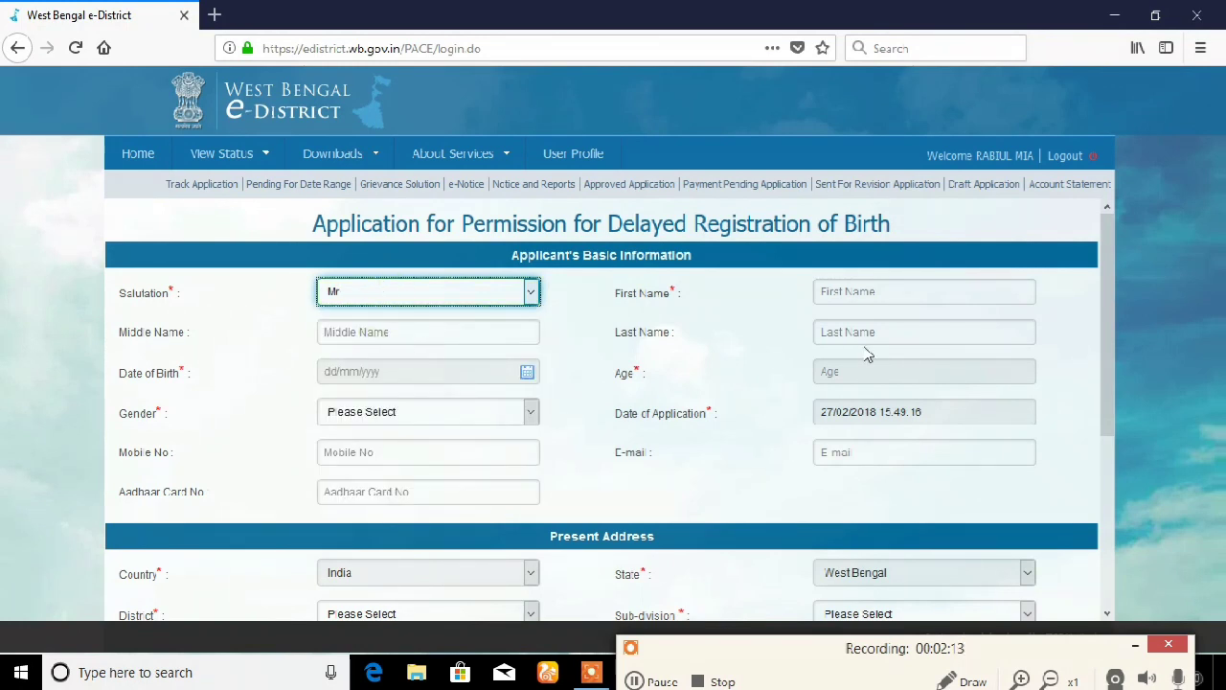
pyautogui.click(869, 297)
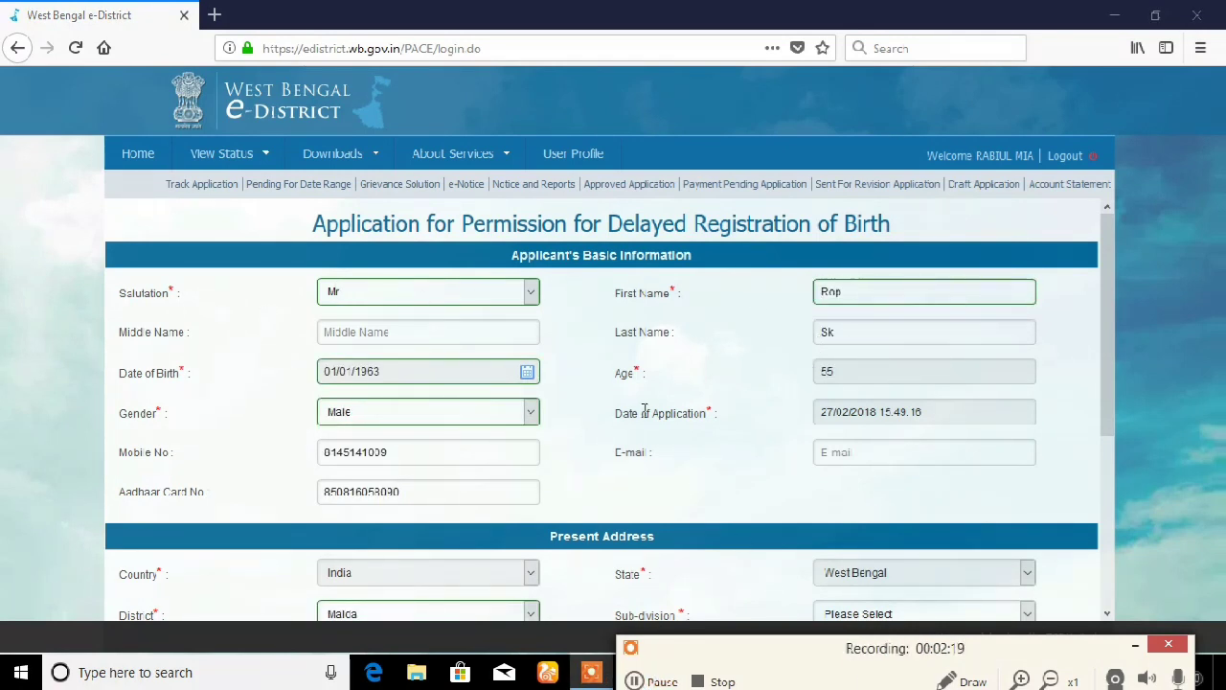
# In the present address, choose the sub-division, Rural, Block and the block name, and fill in the police station and post office.
pyautogui.scroll(-2, 757, 383)
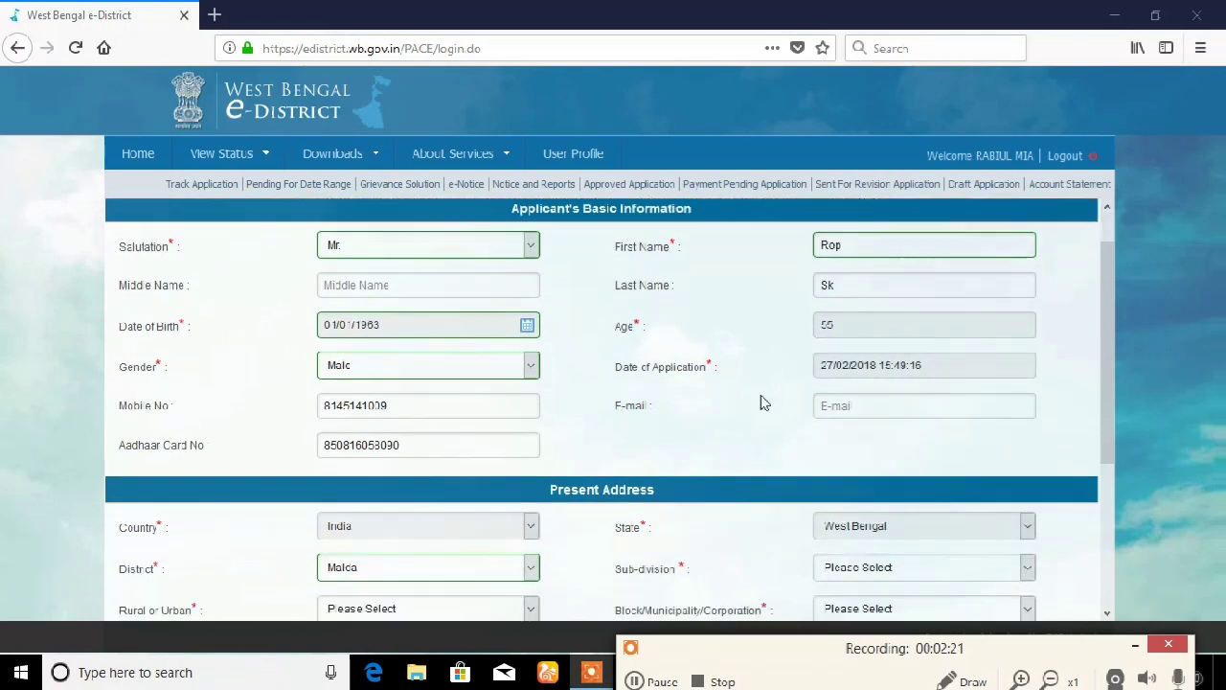
pyautogui.scroll(-4, 723, 380)
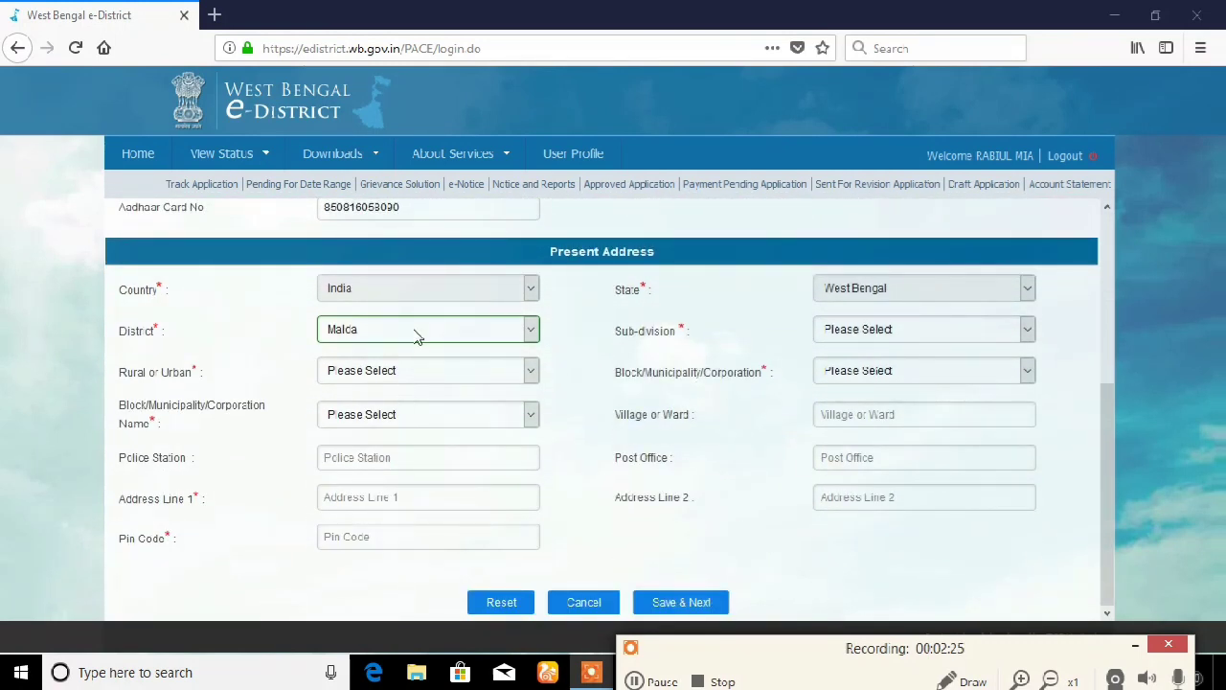
pyautogui.click(882, 329)
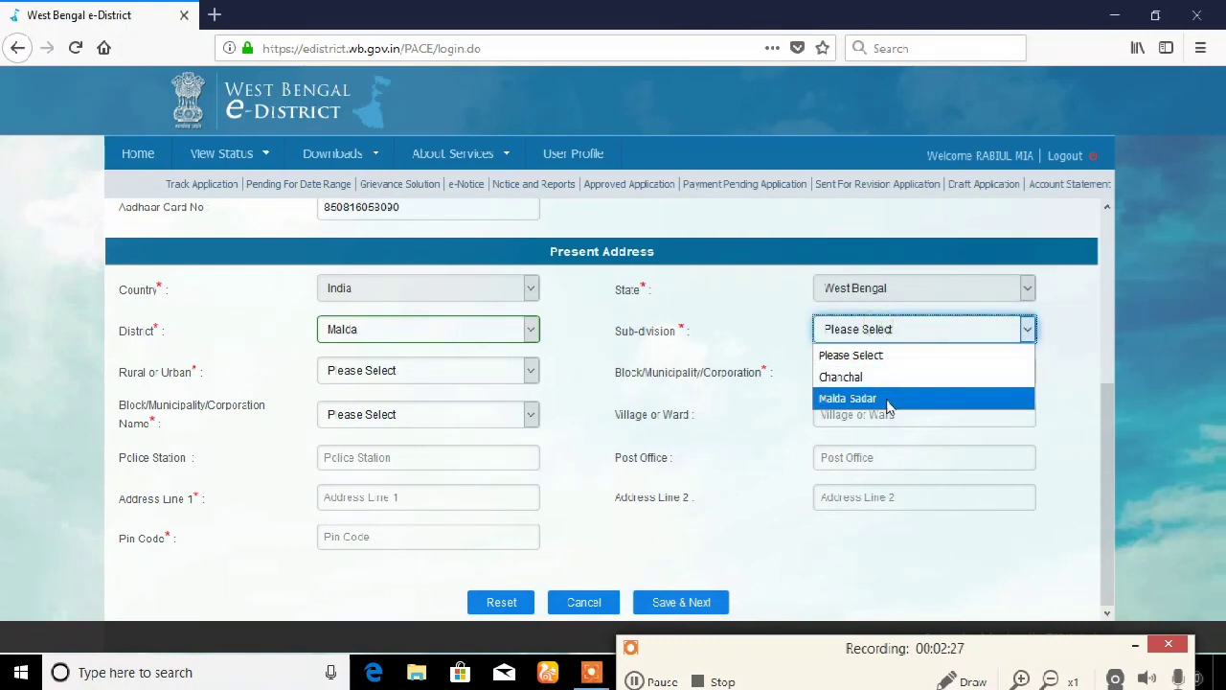
pyautogui.click(887, 398)
pyautogui.click(360, 378)
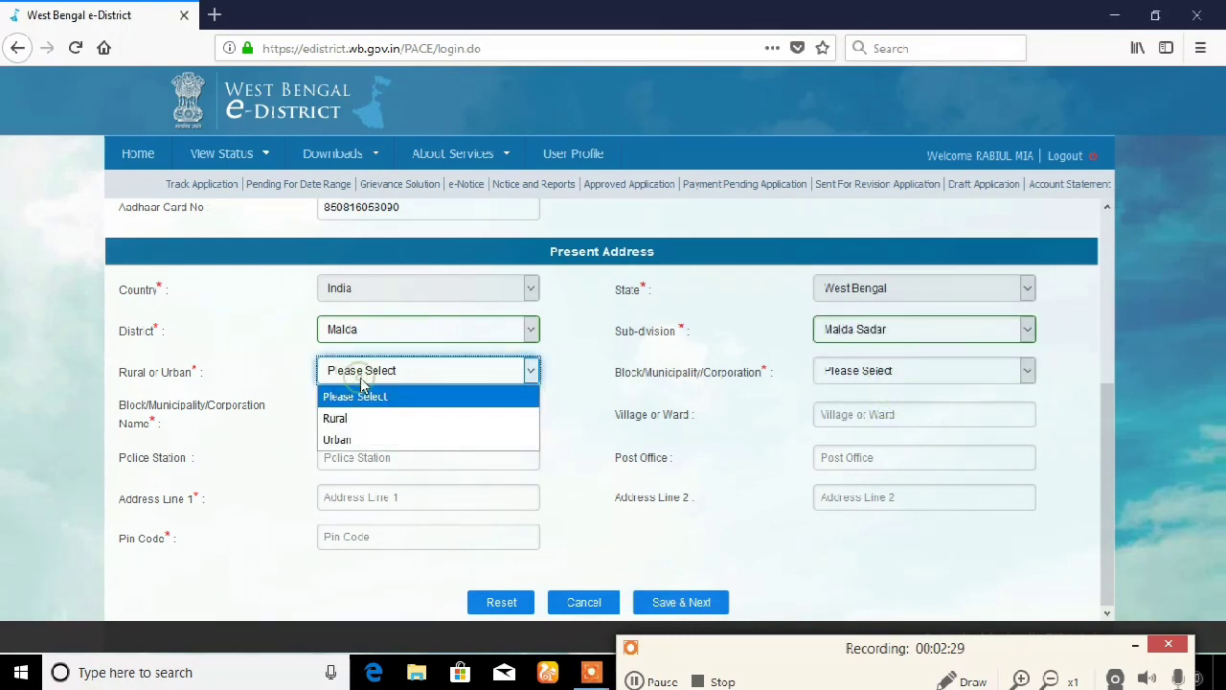
pyautogui.click(389, 427)
pyautogui.click(913, 372)
pyautogui.click(905, 420)
pyautogui.click(383, 419)
pyautogui.click(395, 568)
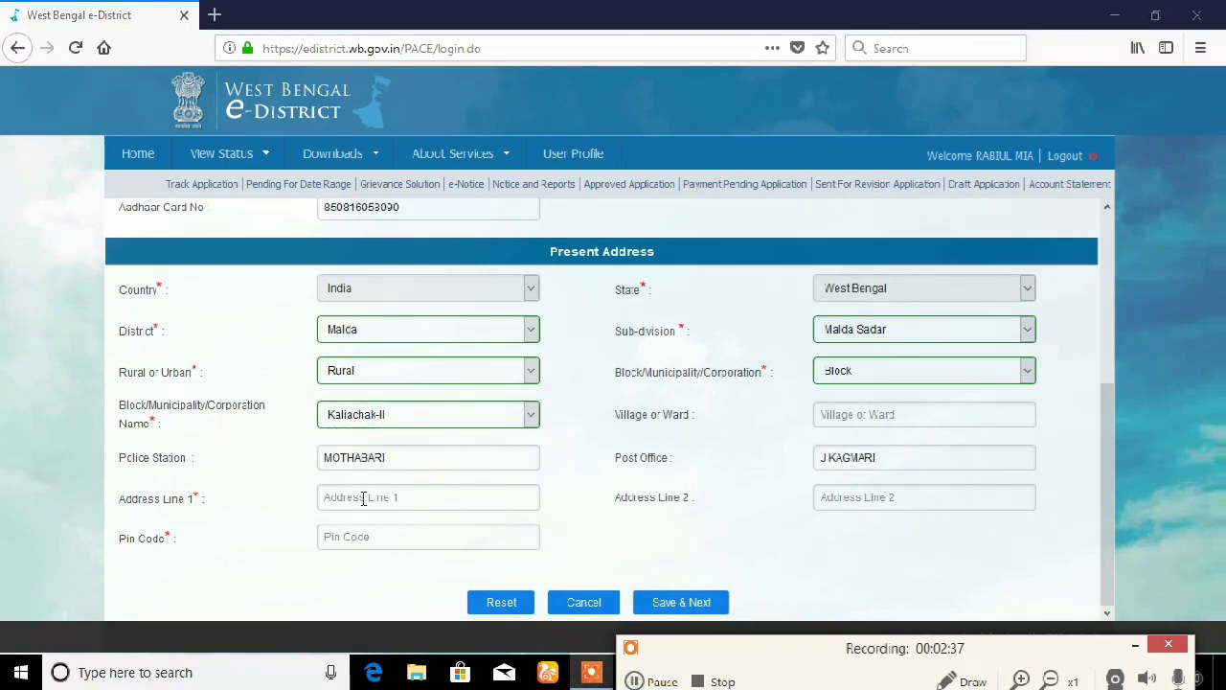
# Fill in the present address's first address line, PIN code and village, and save to continue to the child's details.
pyautogui.click(363, 497)
pyautogui.click(370, 517)
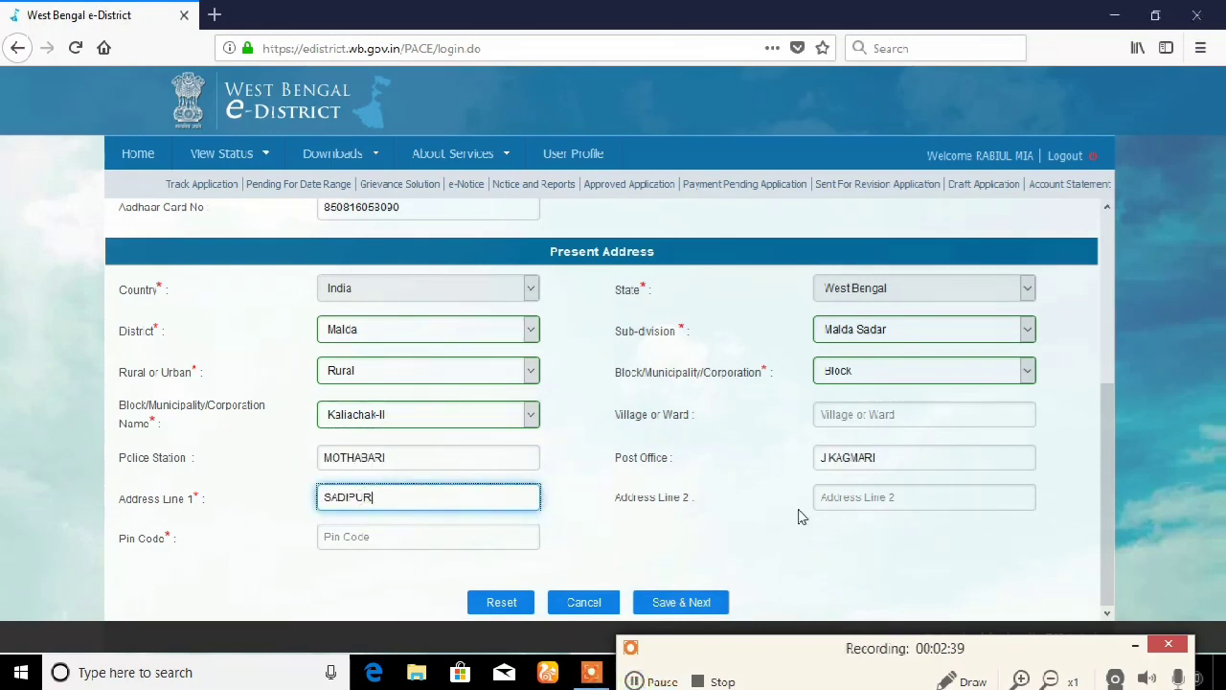
pyautogui.click(408, 546)
pyautogui.click(399, 561)
pyautogui.click(881, 414)
pyautogui.click(874, 436)
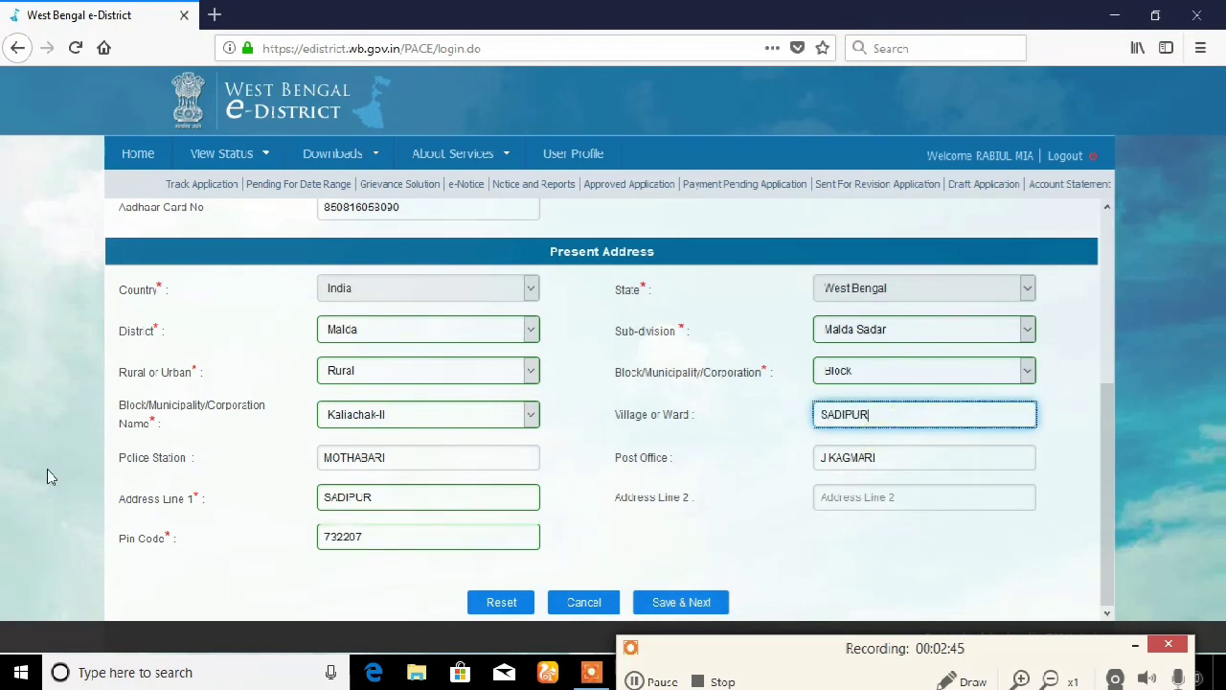
pyautogui.click(662, 604)
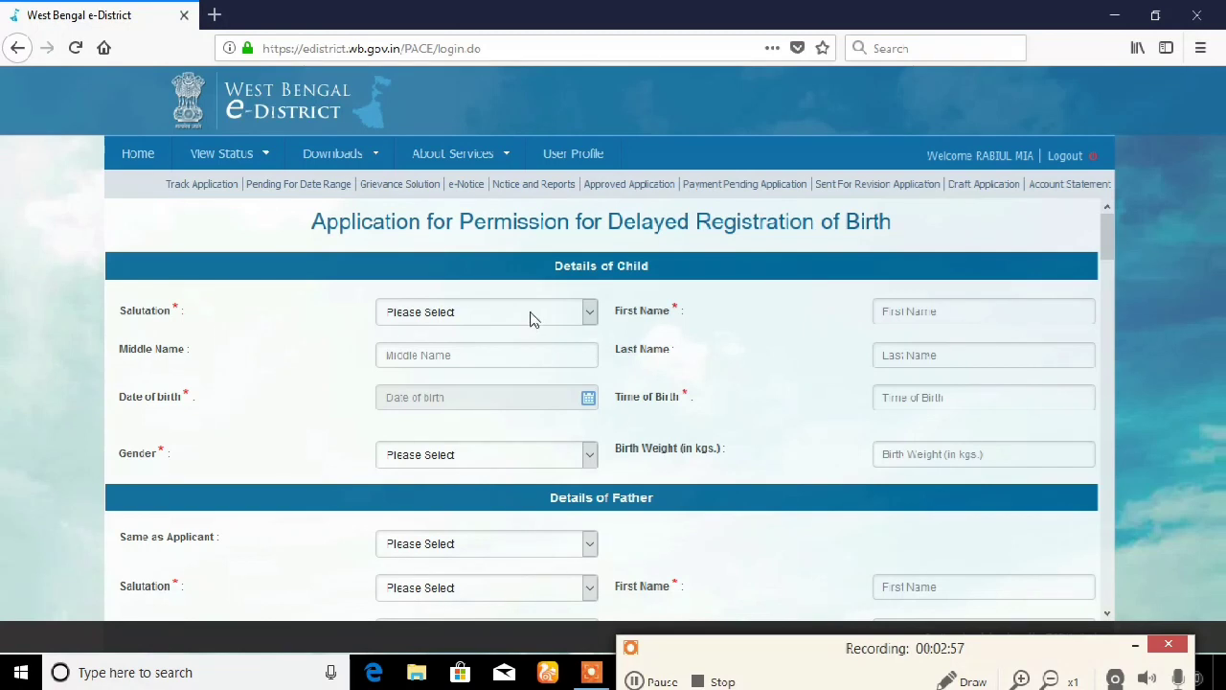
# Set the child's salutation to Ms., fill in the child's name and date of birth, and enter 03.52PM as the time of birth.
pyautogui.click(533, 316)
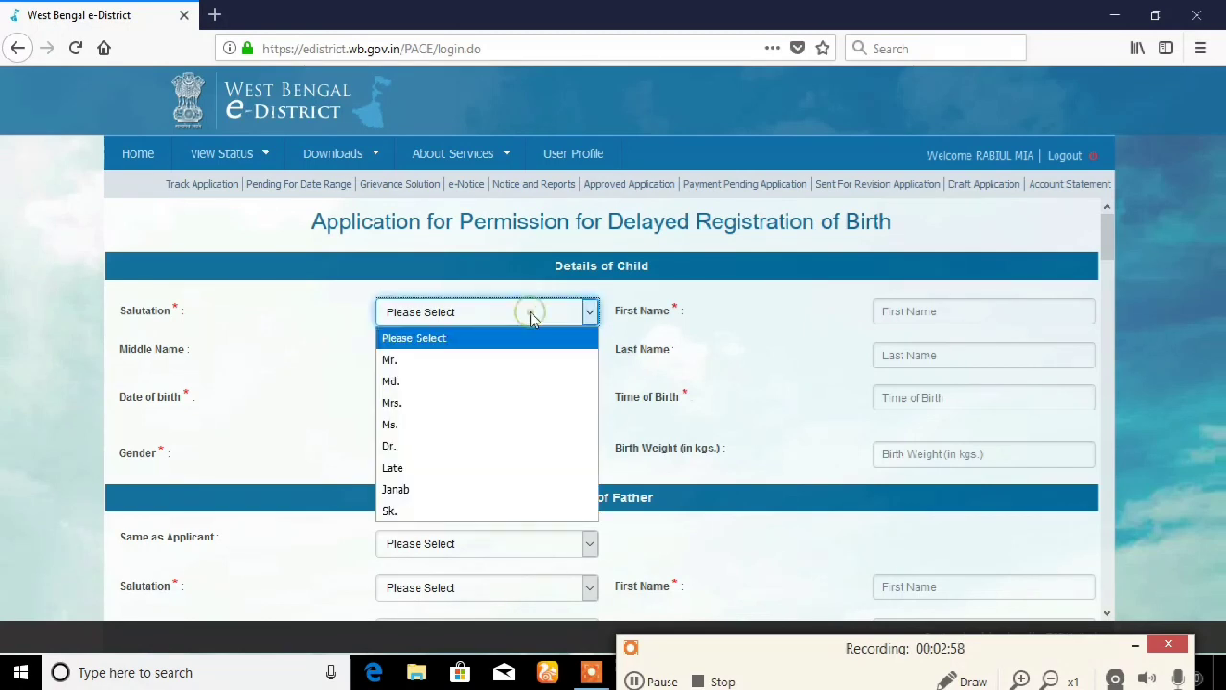
pyautogui.click(448, 430)
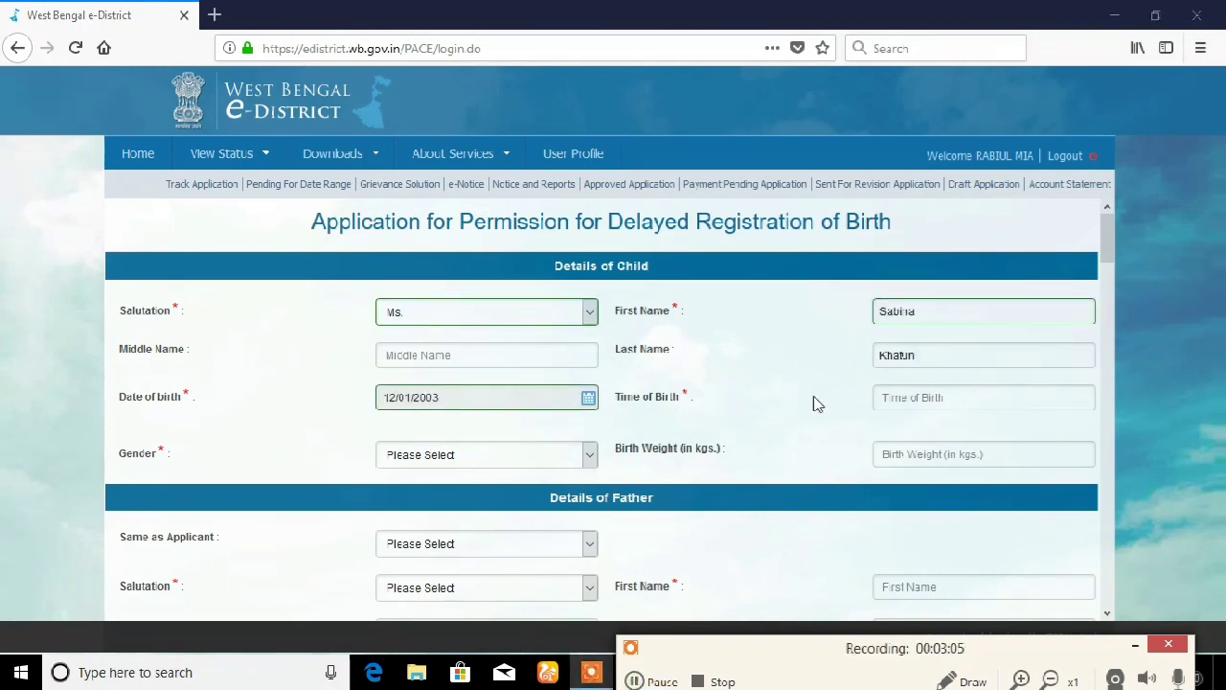
pyautogui.click(931, 397)
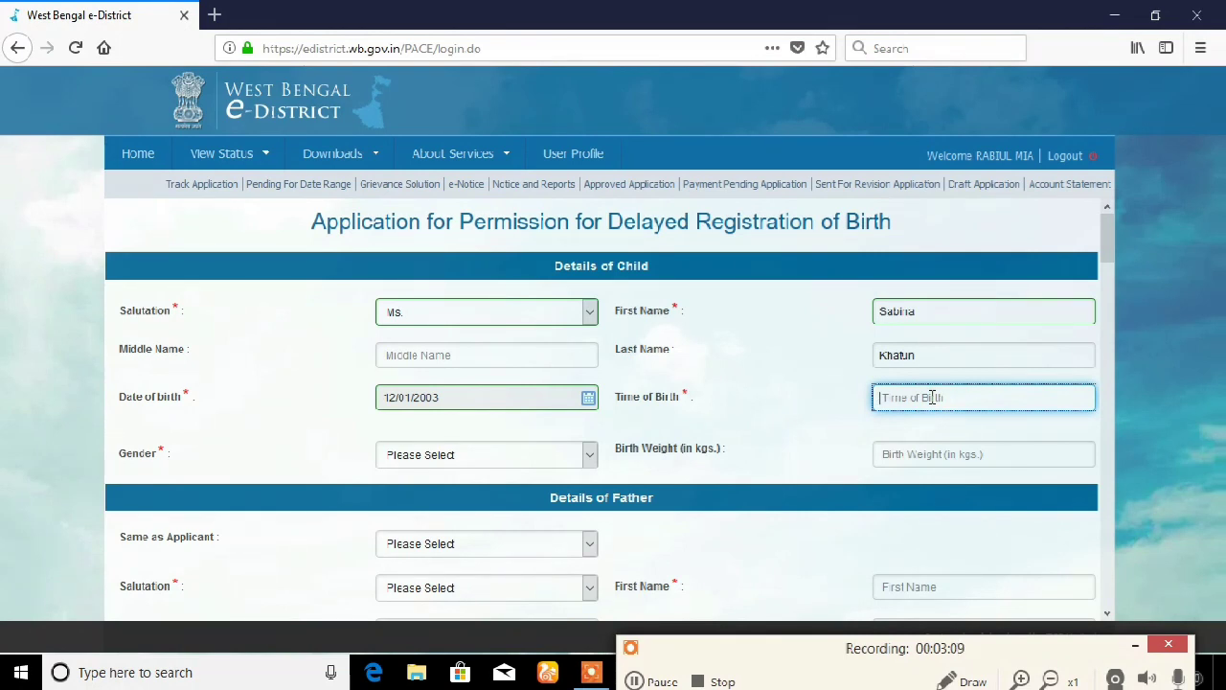
pyautogui.click(816, 664)
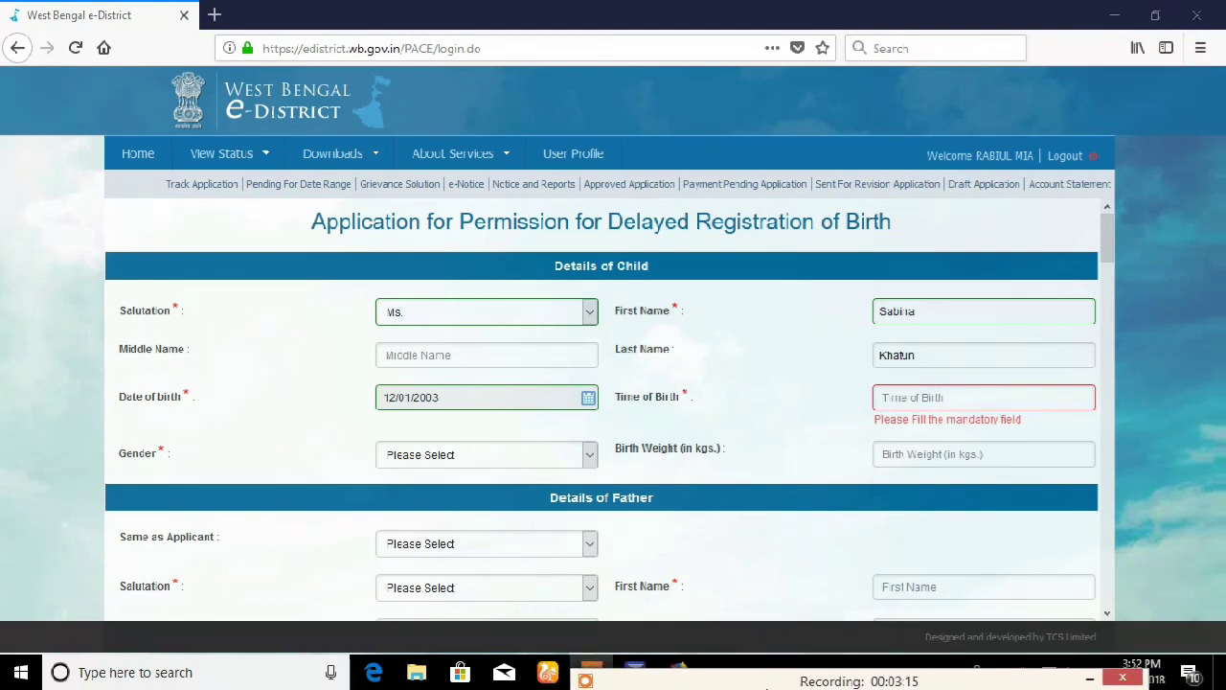
pyautogui.moveTo(776, 668)
pyautogui.click(942, 401)
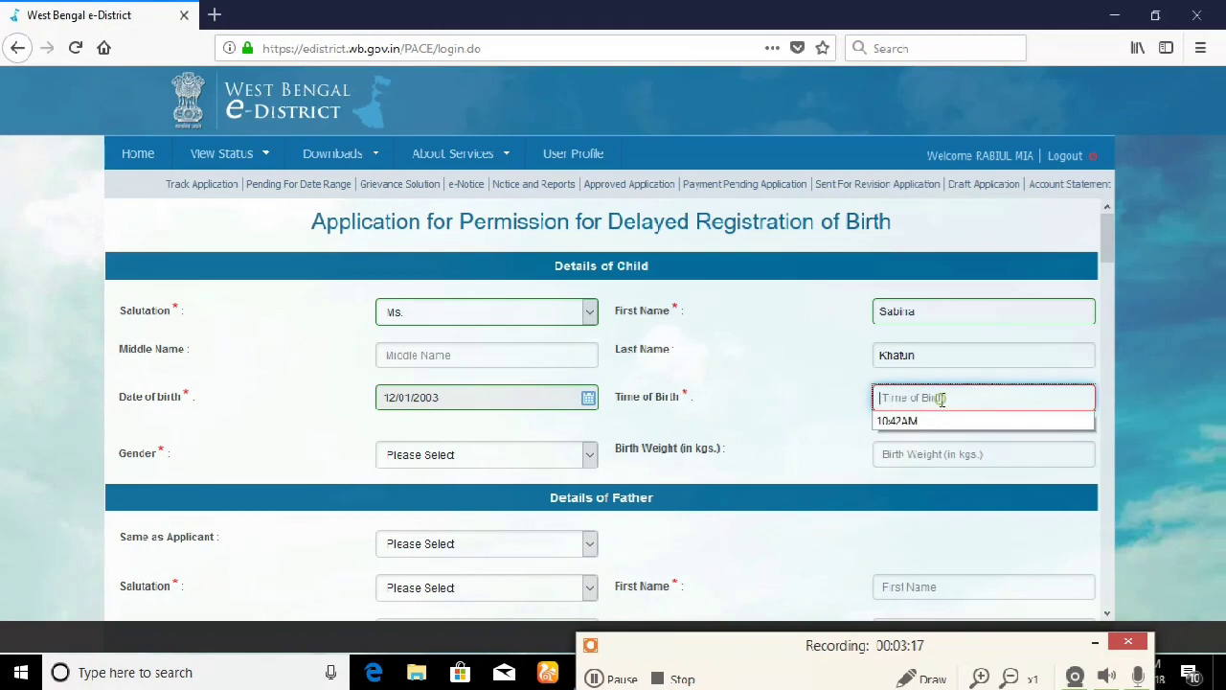
pyautogui.write('03')
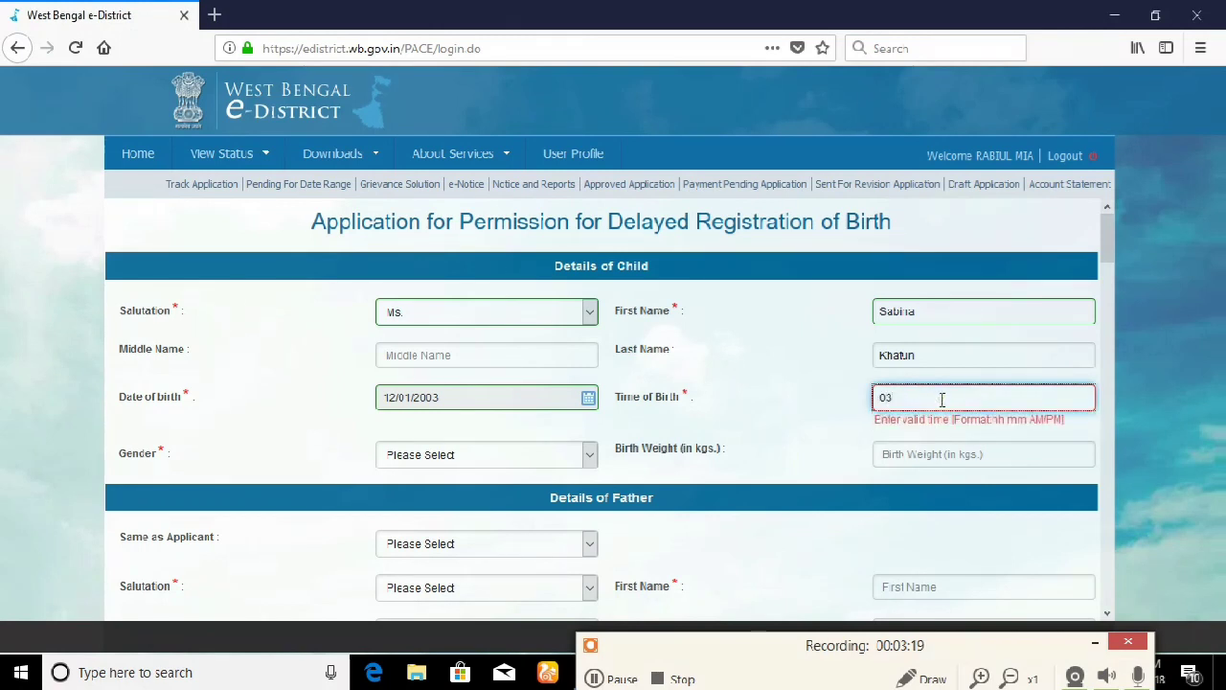
pyautogui.write('.52PM')
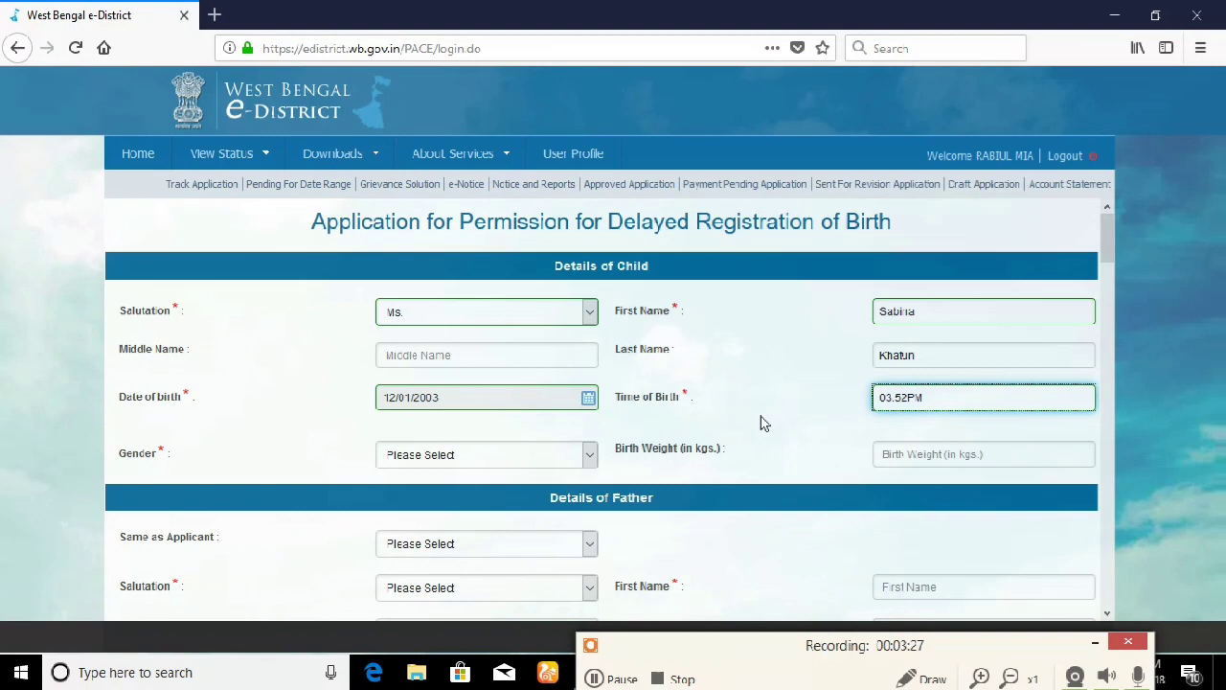
# Set the child's gender to Female and the birth weight to 2 kg.
pyautogui.click(548, 462)
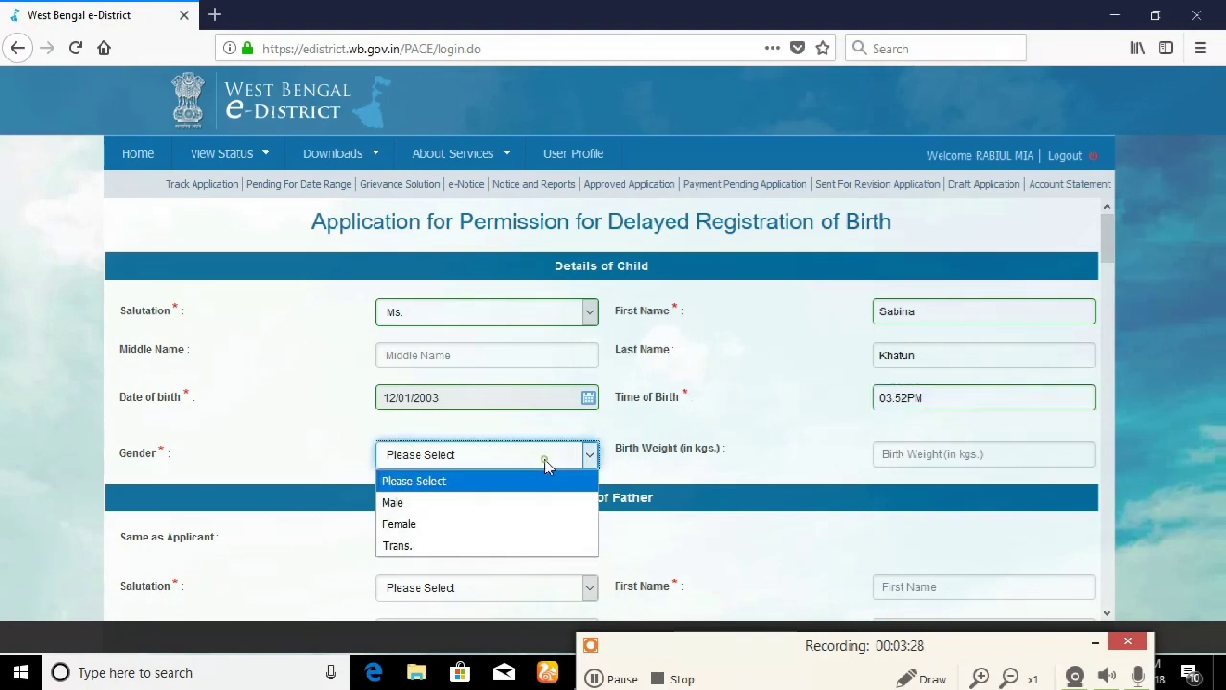
pyautogui.click(485, 523)
pyautogui.click(930, 455)
pyautogui.write('2')
# Mark the father as the same as the applicant, with occupation LABOUR and religion ISLAM.
pyautogui.scroll(-3, 923, 454)
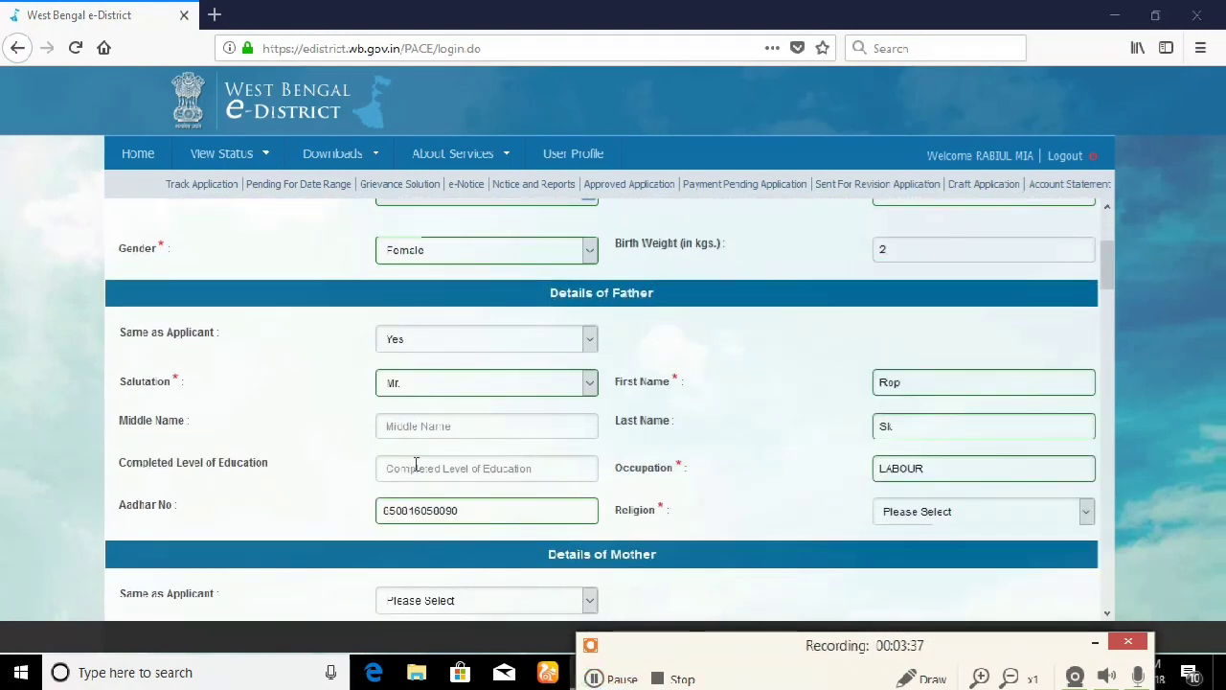
pyautogui.click(1012, 512)
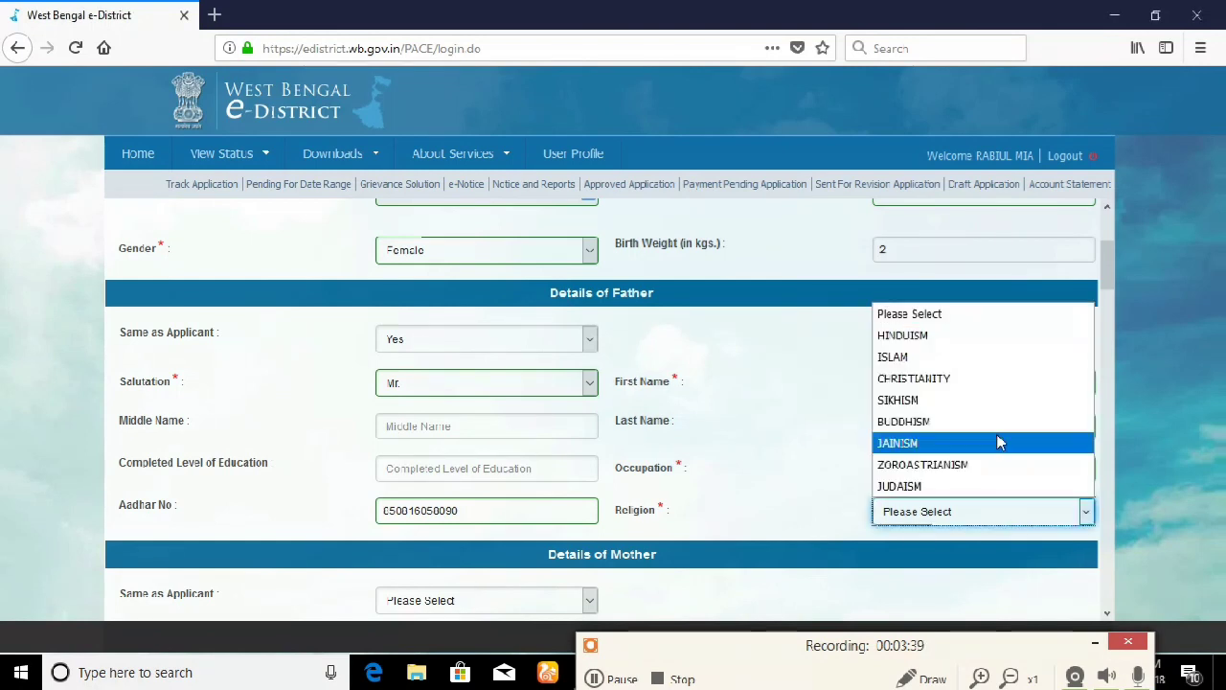
pyautogui.click(958, 357)
# Mark the mother as not the same as the applicant, set her salutation to Mrs., and fill in her first name, last name and Aadhar number.
pyautogui.scroll(-3, 635, 443)
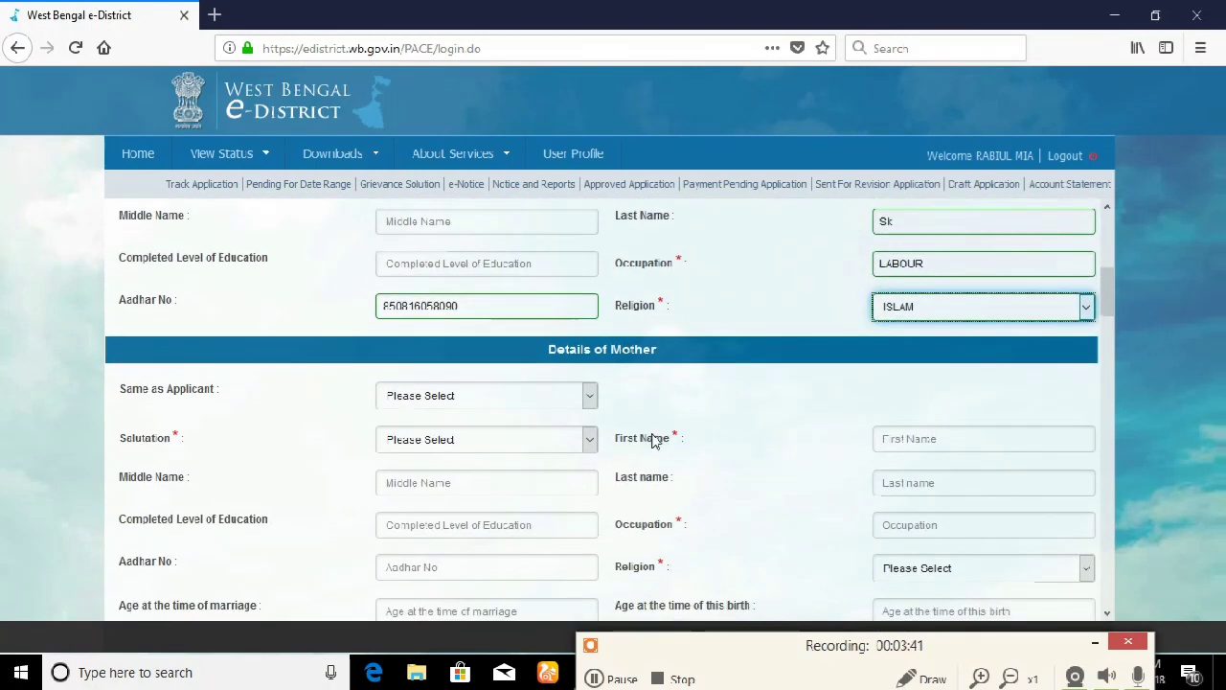
pyautogui.scroll(-2, 565, 342)
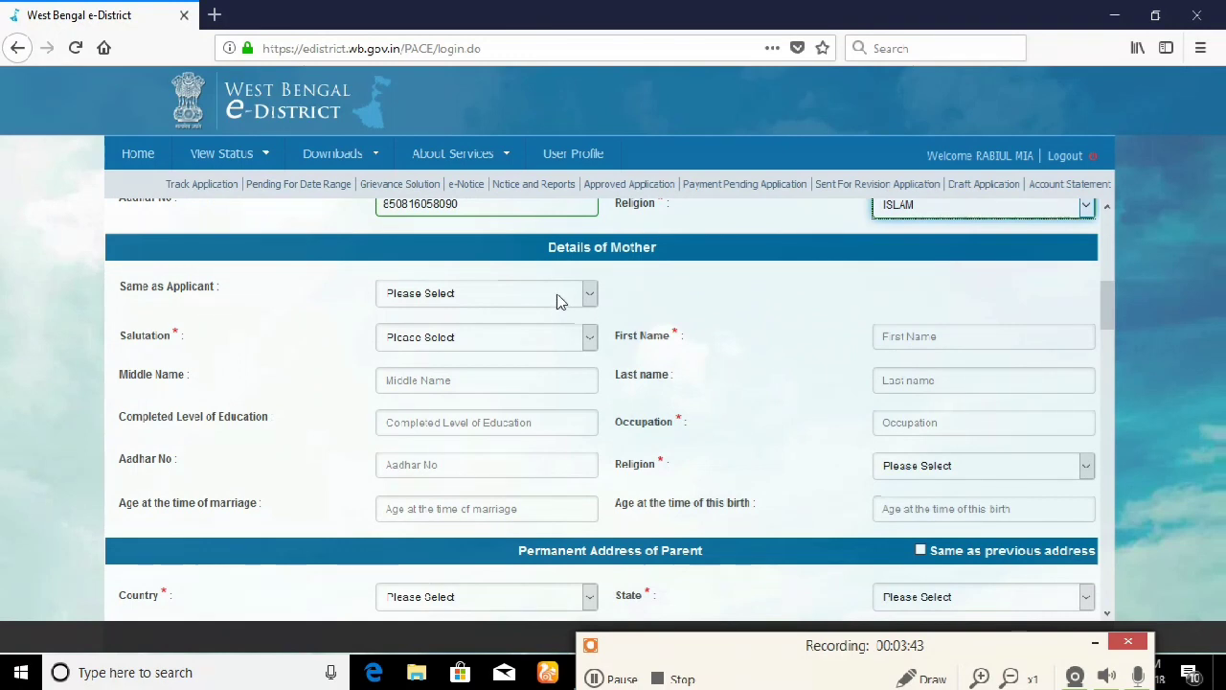
pyautogui.click(559, 296)
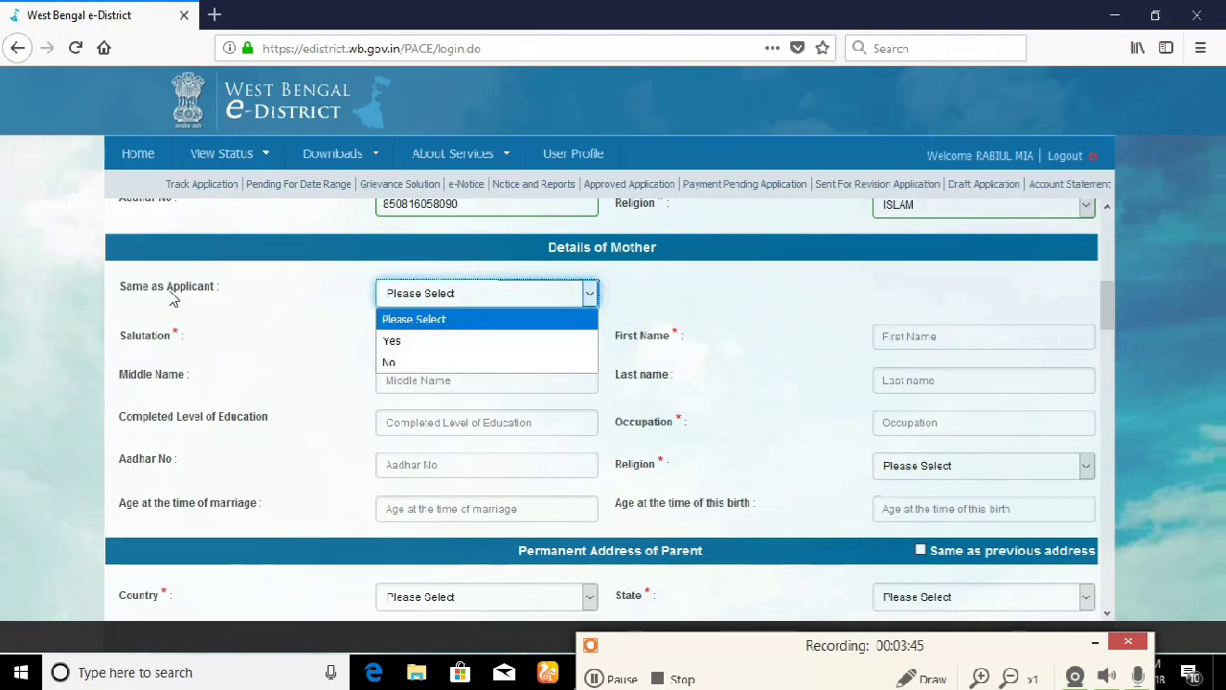
pyautogui.click(390, 361)
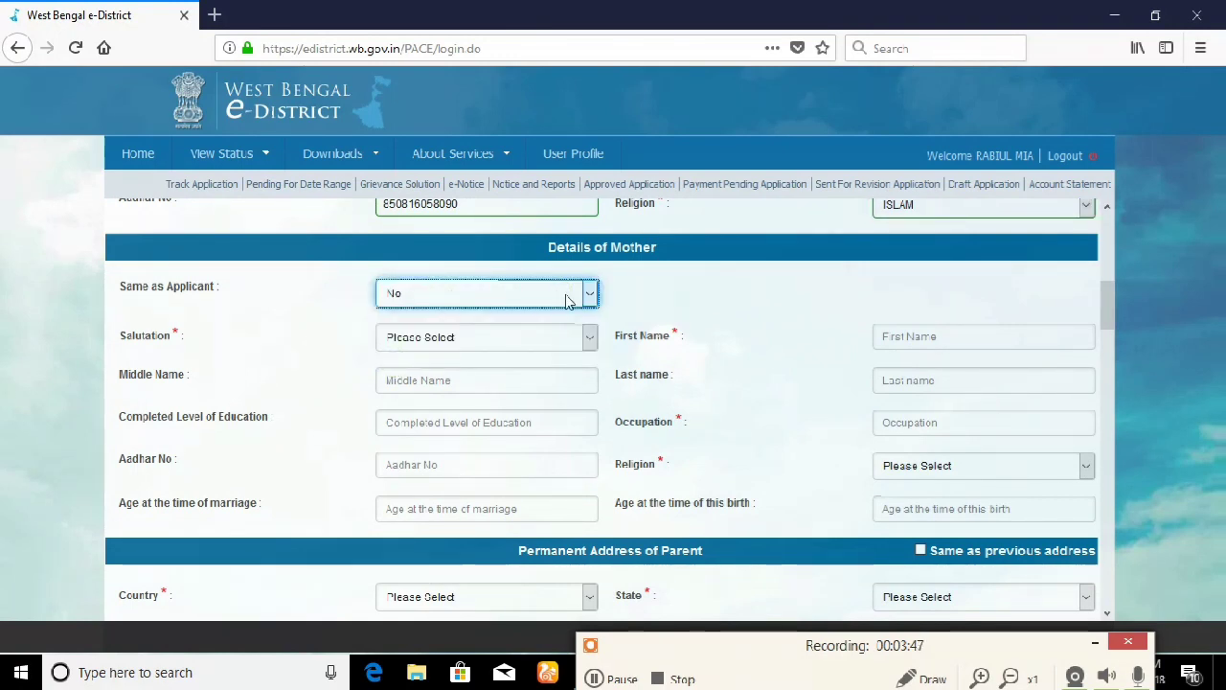
pyautogui.click(453, 341)
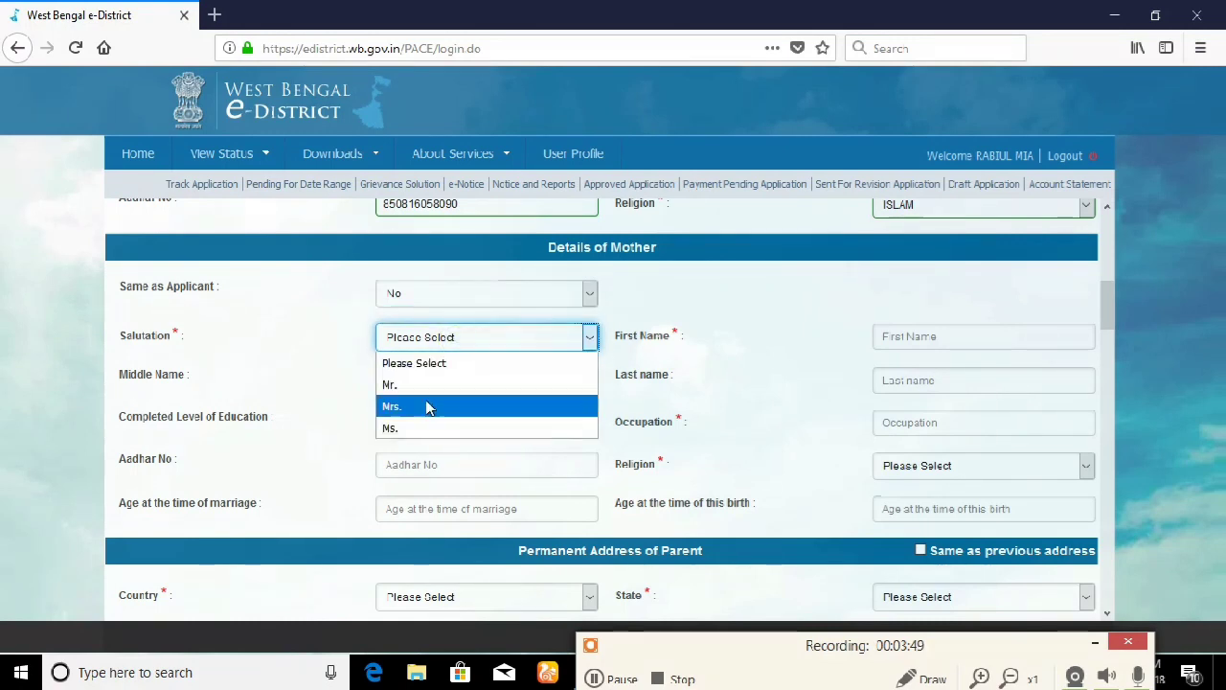
pyautogui.click(425, 406)
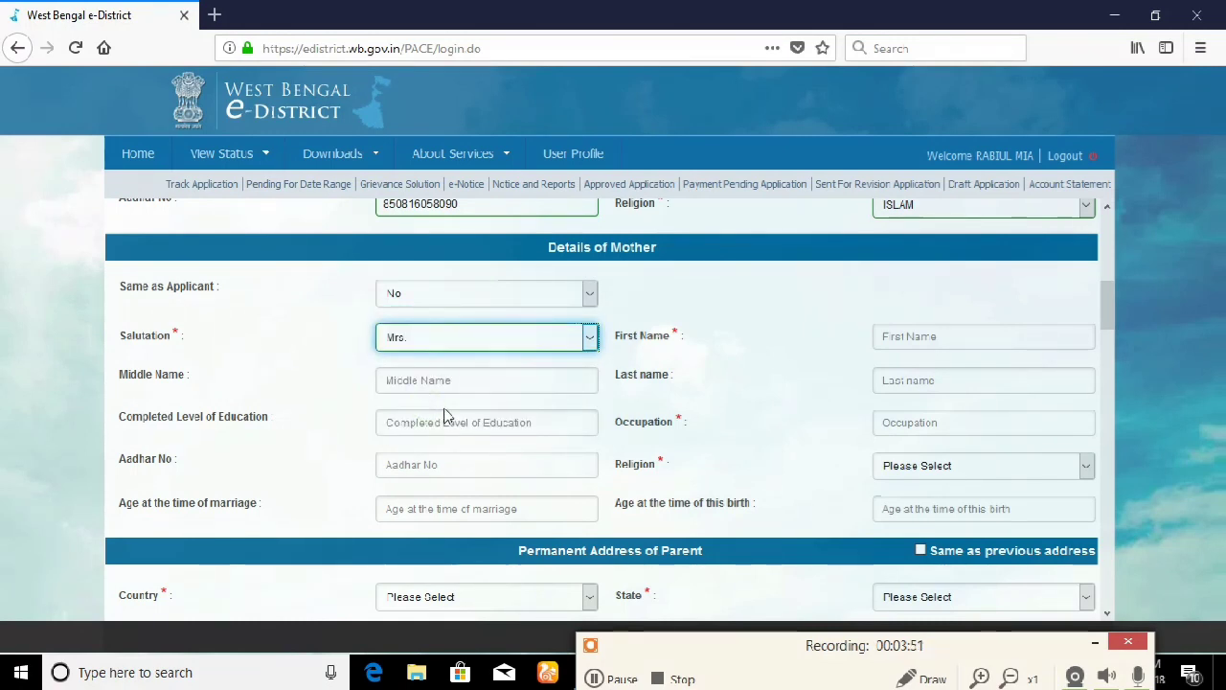
pyautogui.click(947, 331)
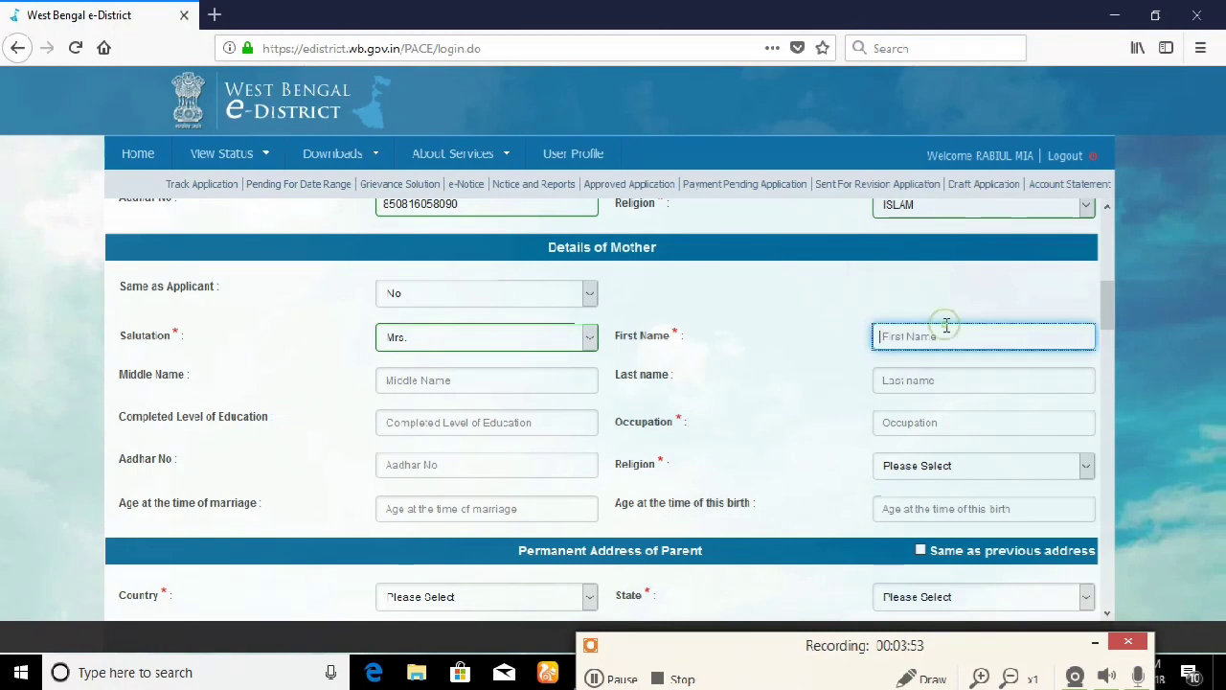
pyautogui.click(603, 681)
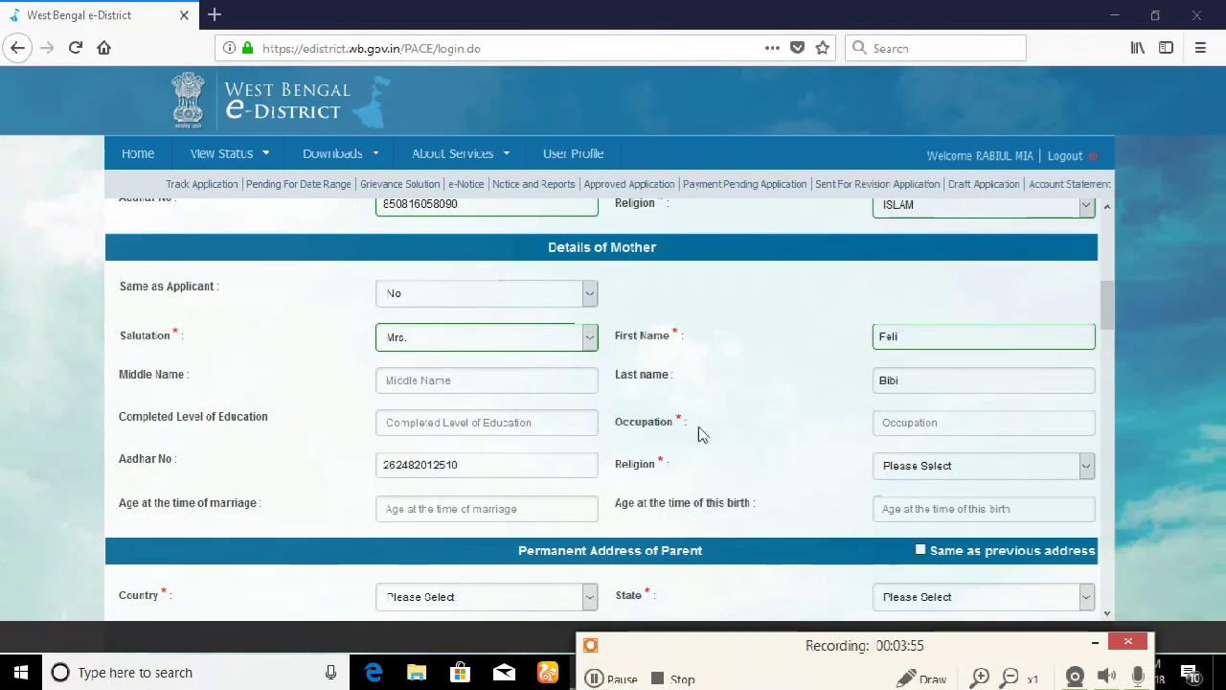
# Set the mother's religion to ISLAM and her occupation to GRIHASTI.
pyautogui.click(949, 465)
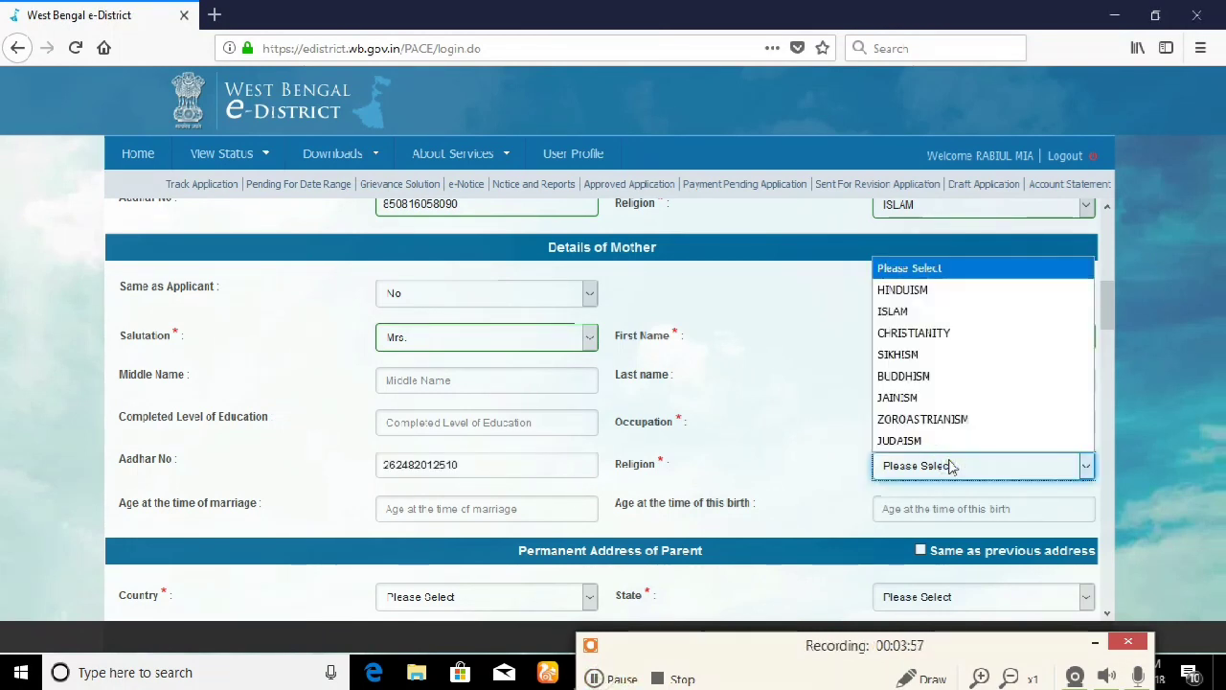
pyautogui.click(946, 312)
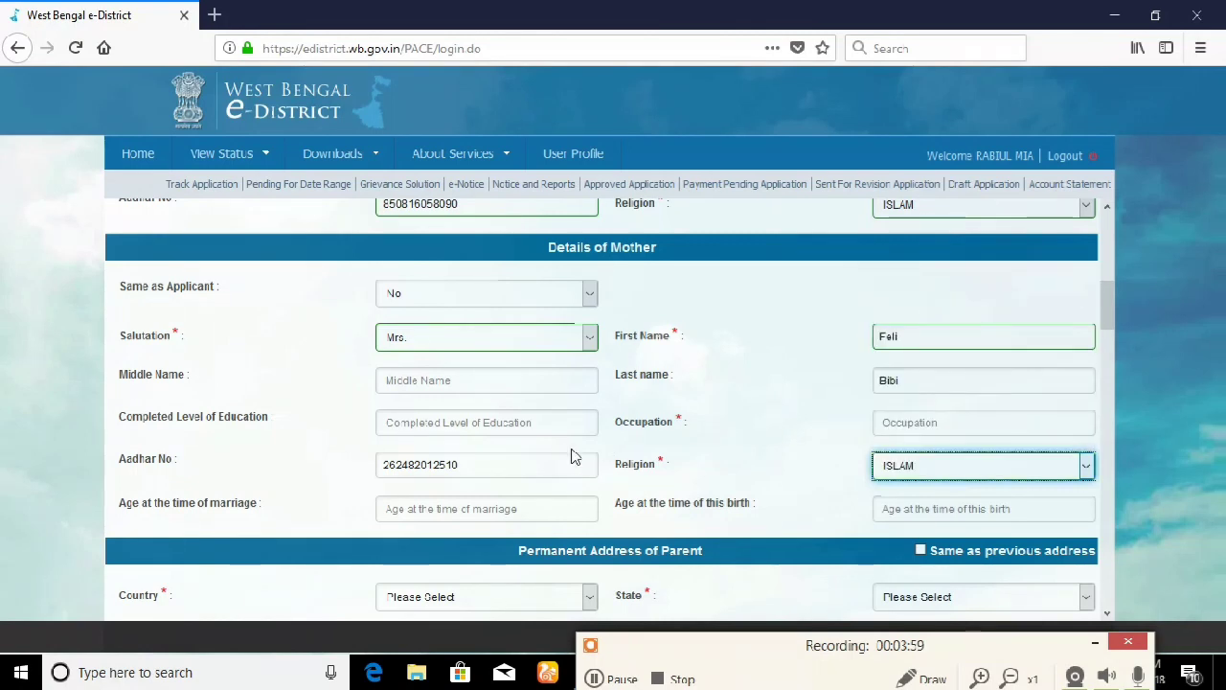
pyautogui.click(931, 423)
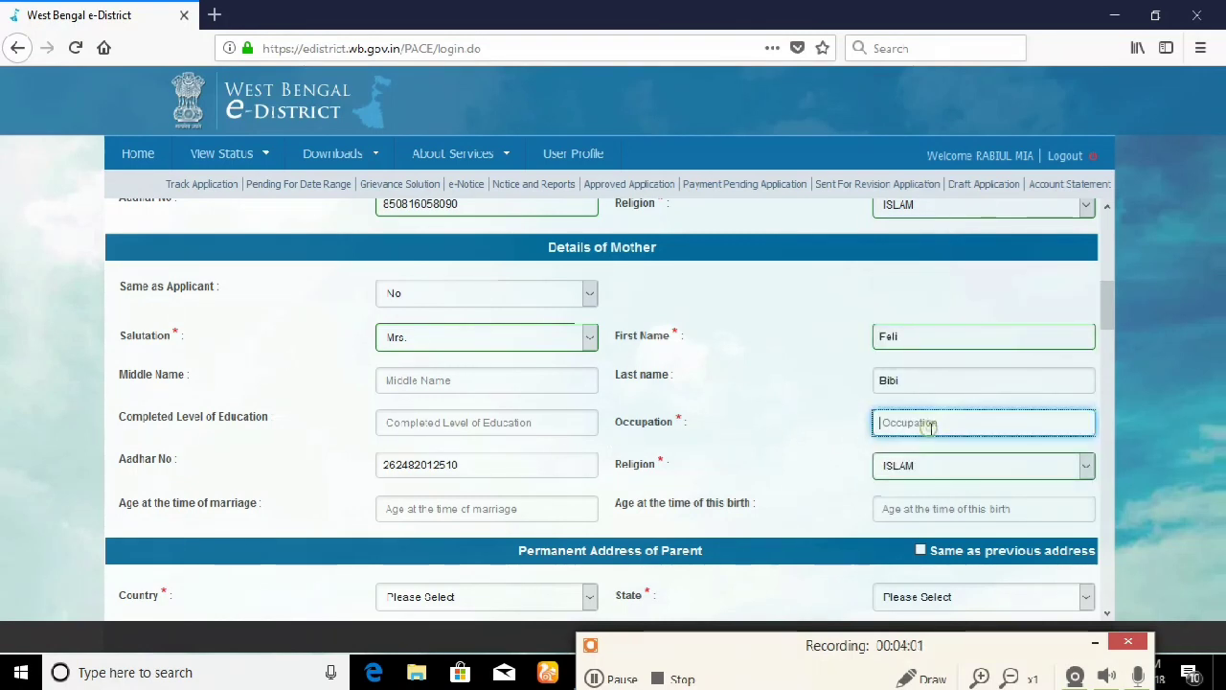
pyautogui.write('G')
pyautogui.click(926, 448)
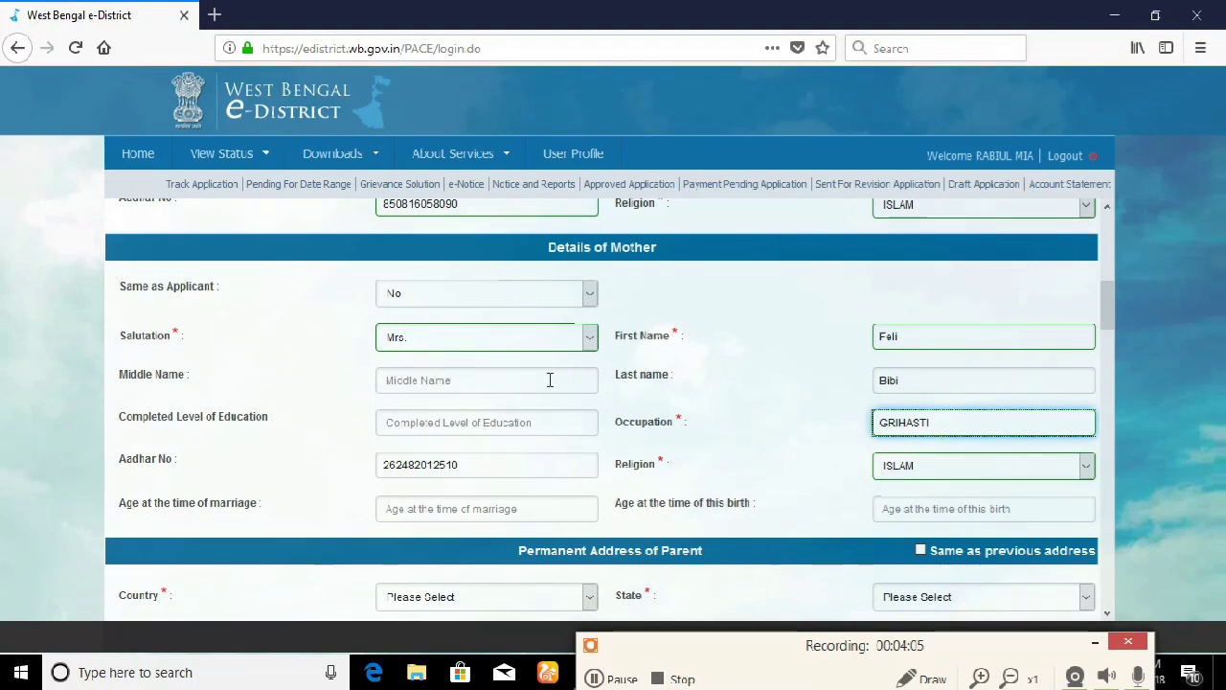
# Mark the parent's permanent address as the same as the previous address, and the place of birth as the same as the applicant's present address.
pyautogui.scroll(-3, 595, 454)
pyautogui.click(920, 243)
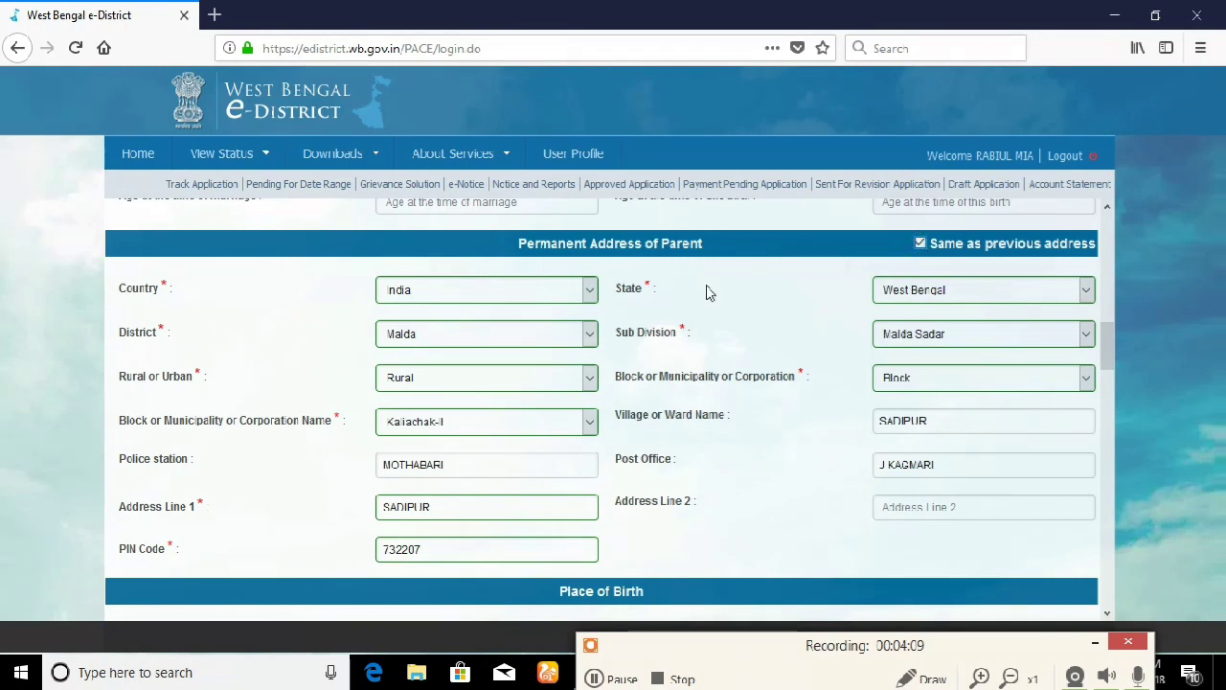
pyautogui.scroll(-3, 743, 407)
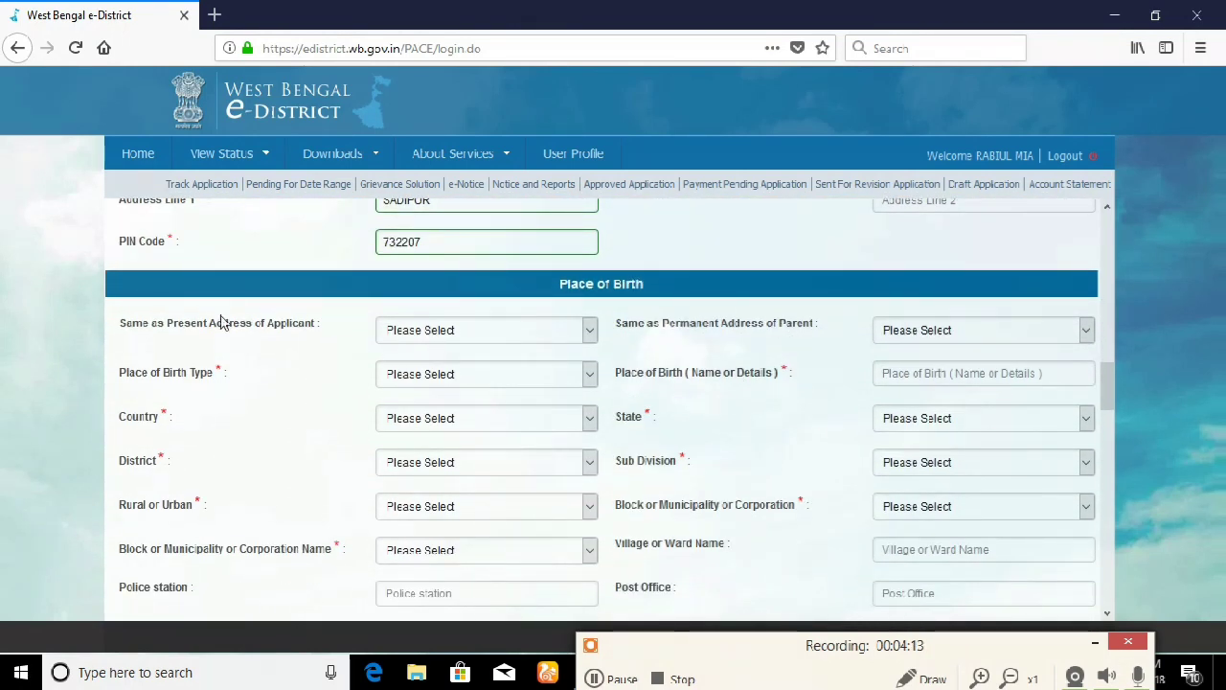
pyautogui.click(486, 331)
pyautogui.click(464, 387)
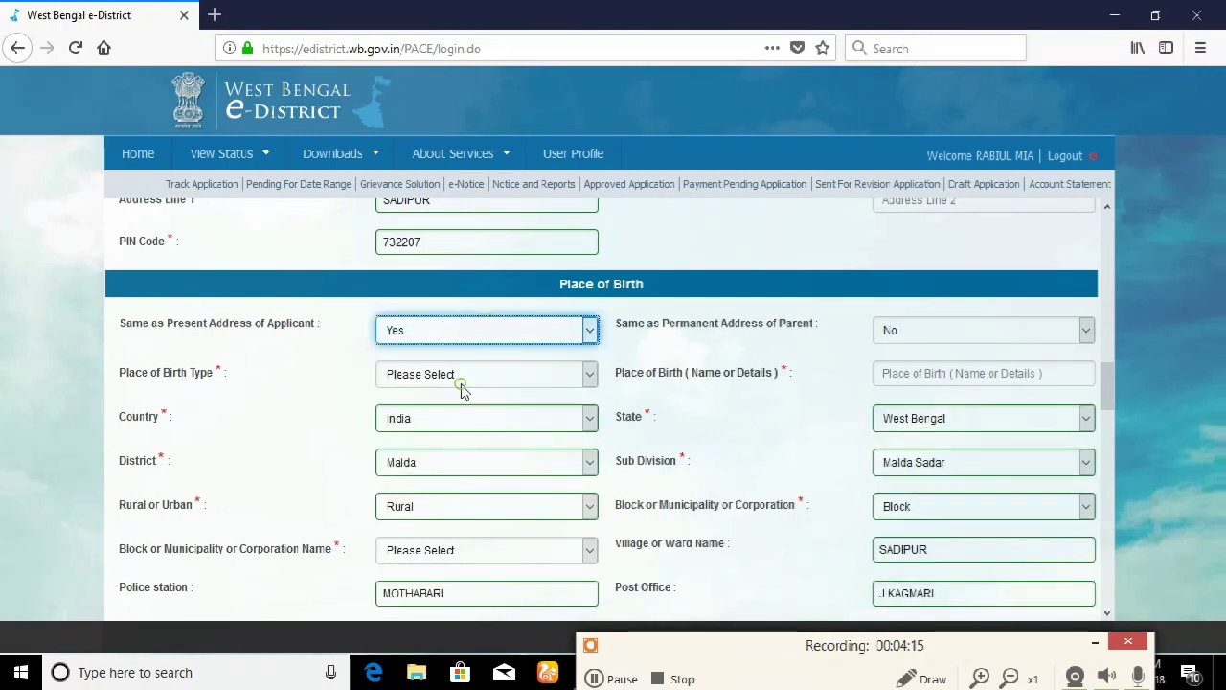
# Set the place of birth type to Normal and the place of birth details to AT HOME.
pyautogui.click(479, 379)
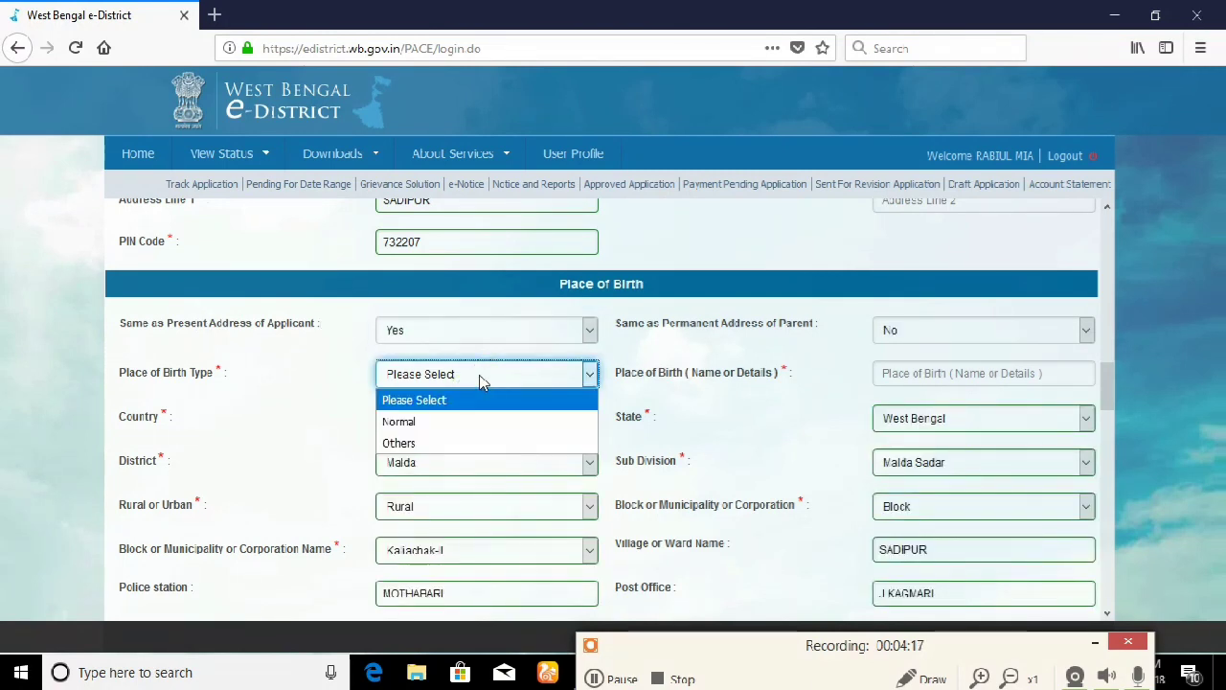
pyautogui.click(910, 371)
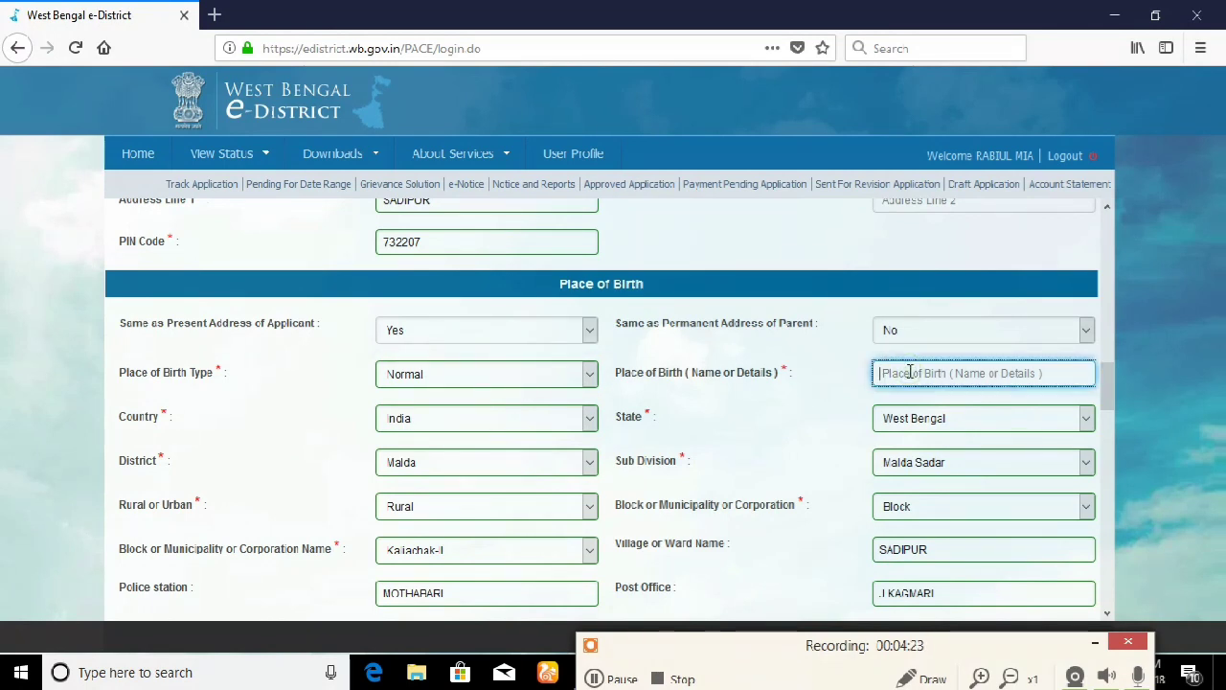
pyautogui.write('AT')
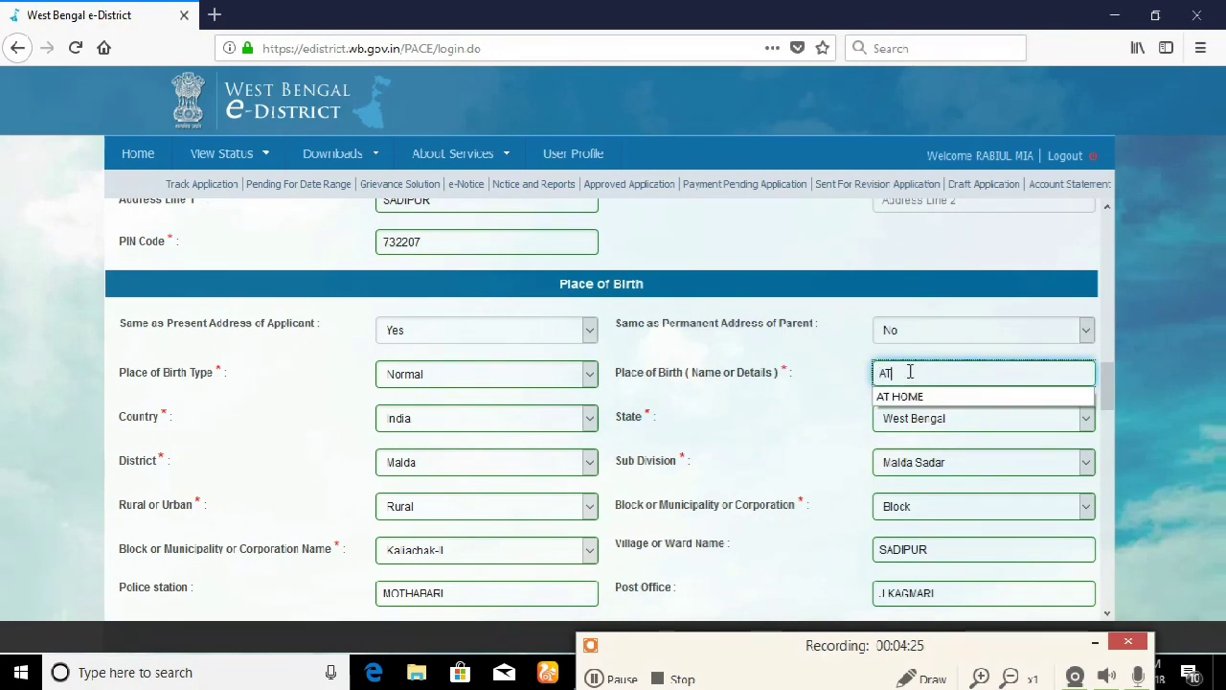
pyautogui.click(920, 395)
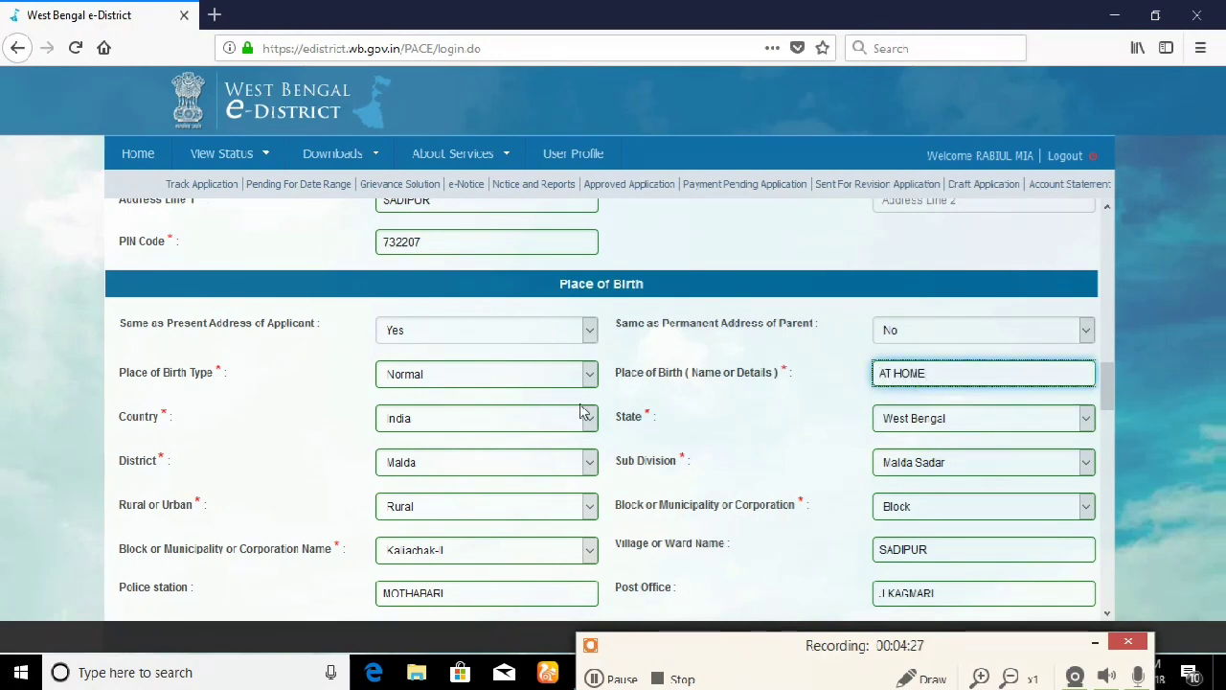
# Mark the parents' address at the time of this birth as the same as the applicant's present address.
pyautogui.scroll(-1, 581, 412)
pyautogui.scroll(-3, 644, 476)
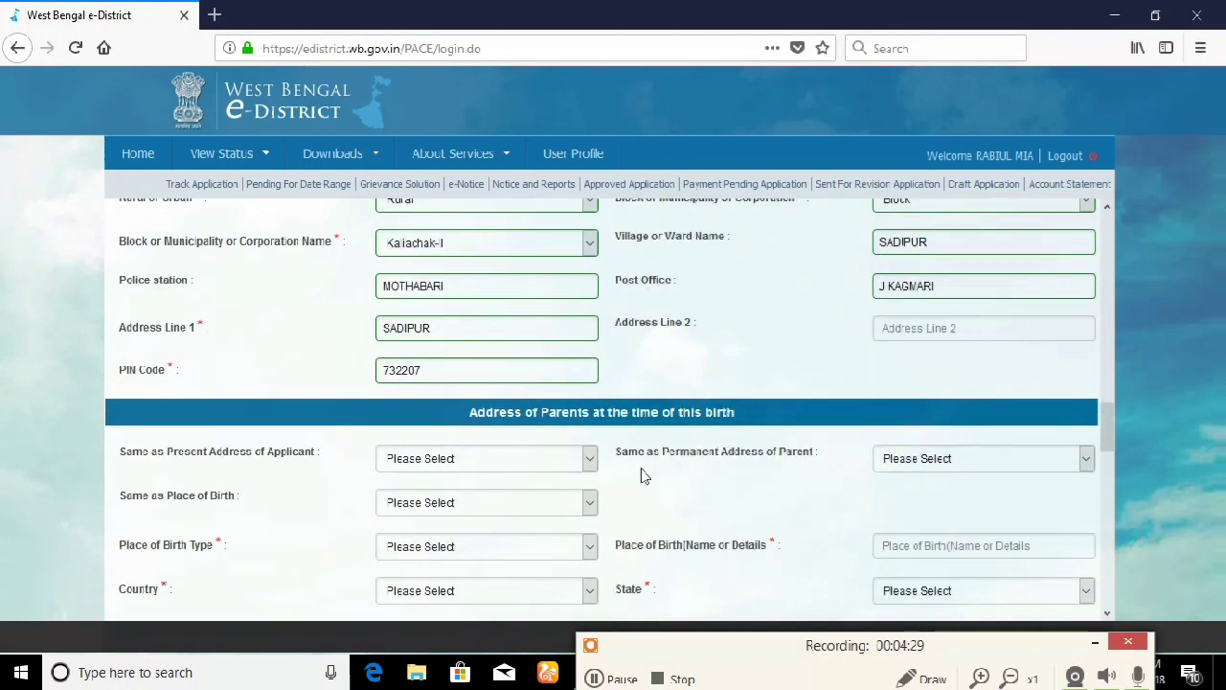
pyautogui.scroll(-3, 680, 381)
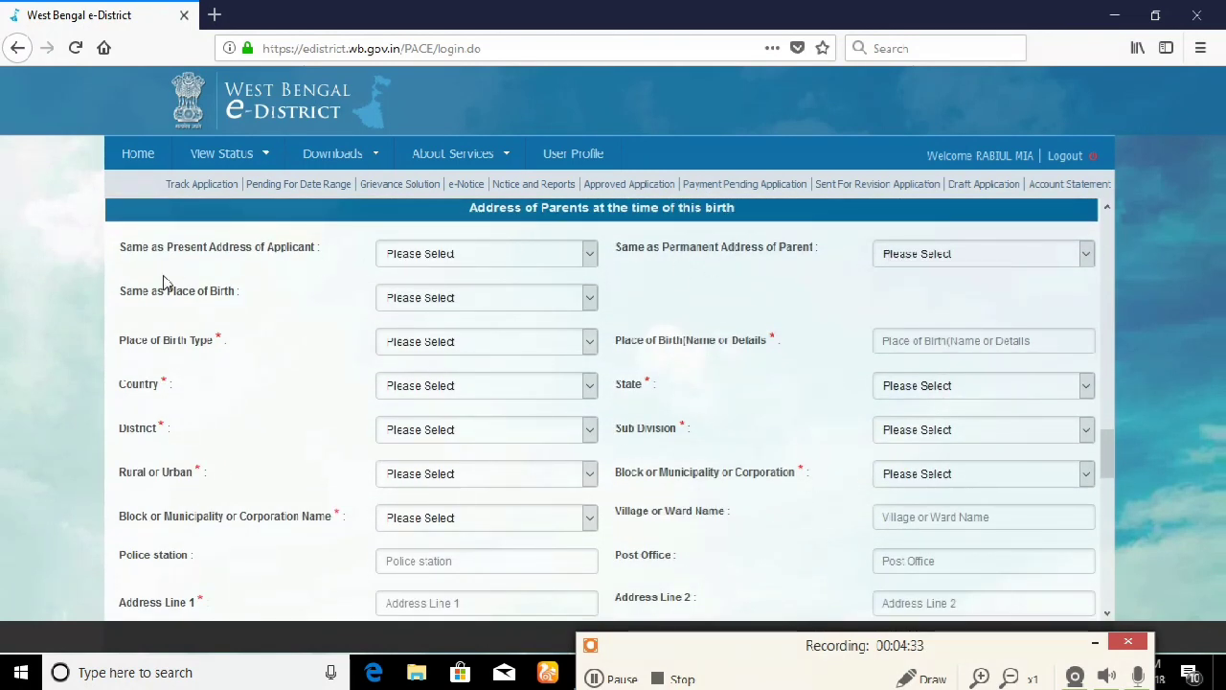
pyautogui.click(456, 257)
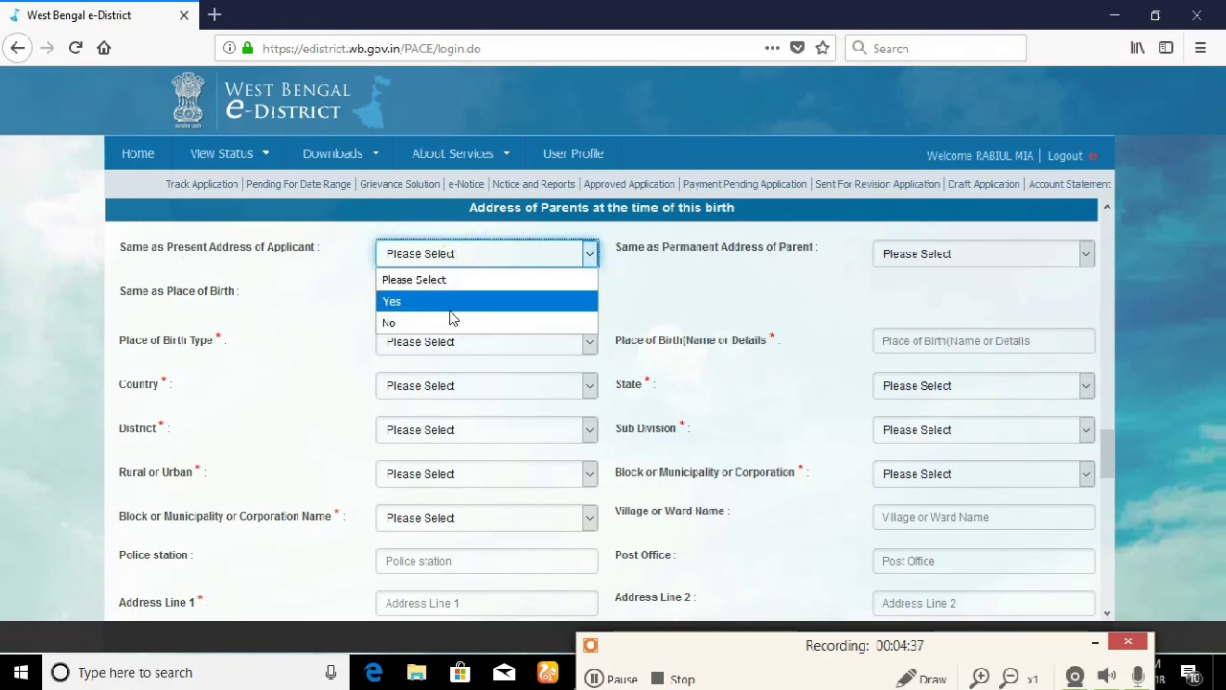
pyautogui.click(452, 302)
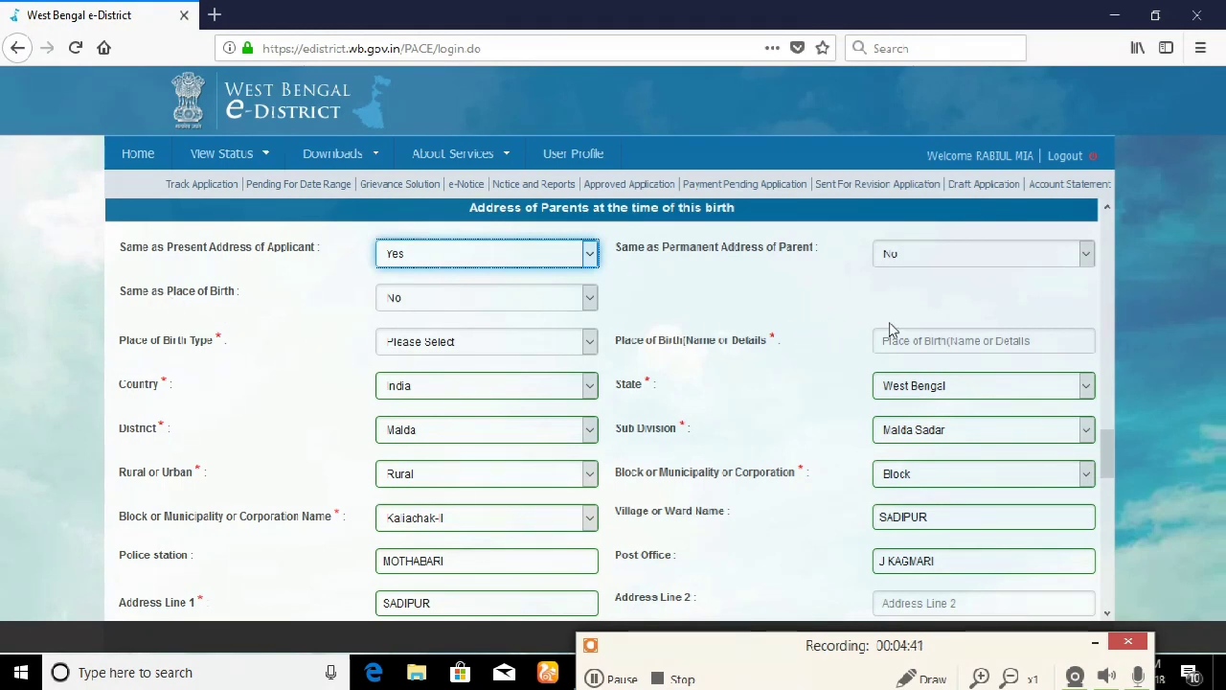
# In the parents' address at the time of birth, set the place of birth type to Home and its details to AT HOME.
pyautogui.click(470, 353)
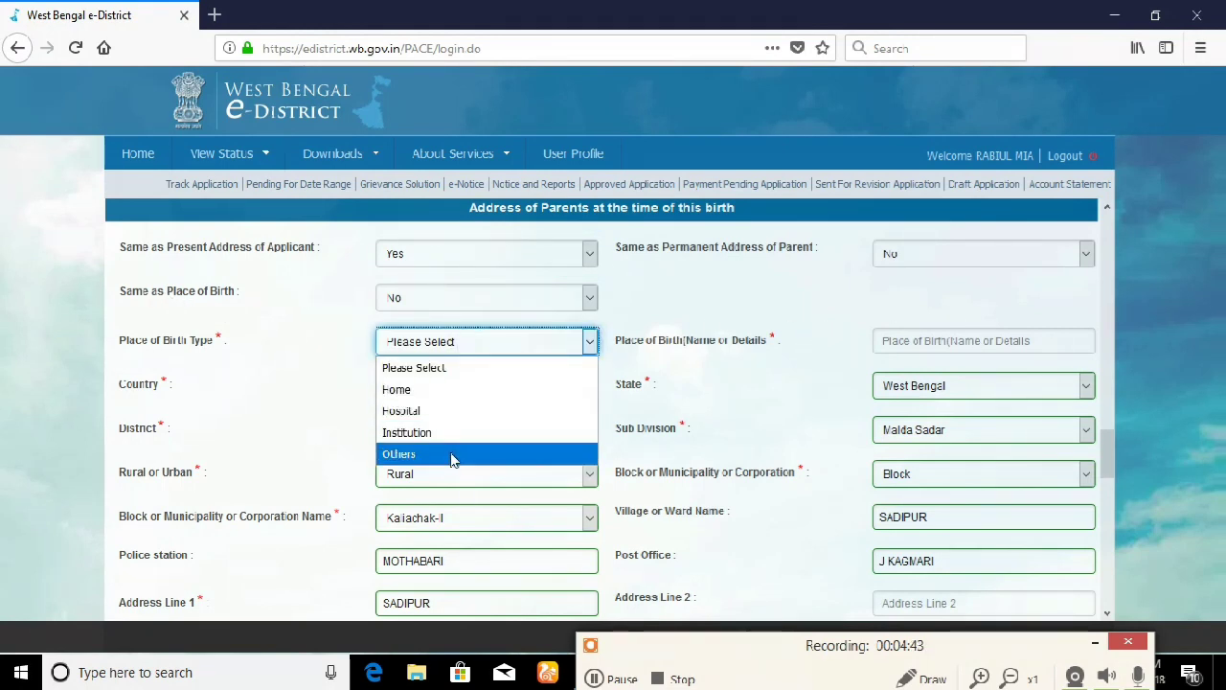
pyautogui.click(443, 391)
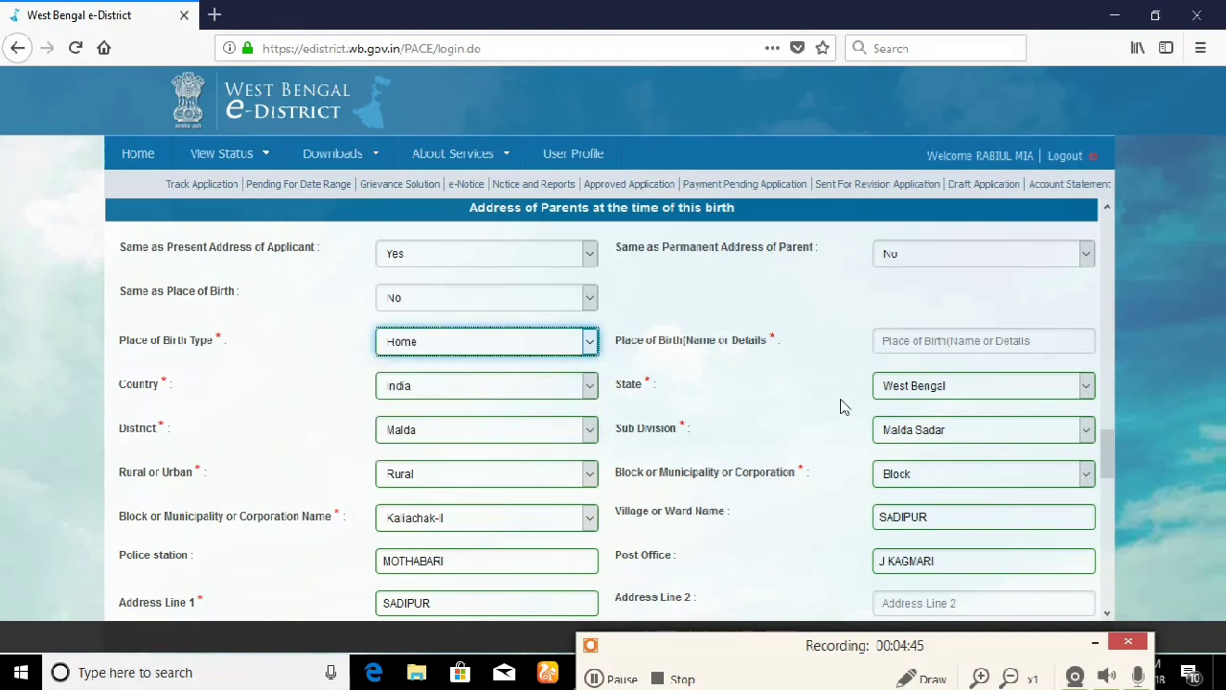
pyautogui.click(963, 343)
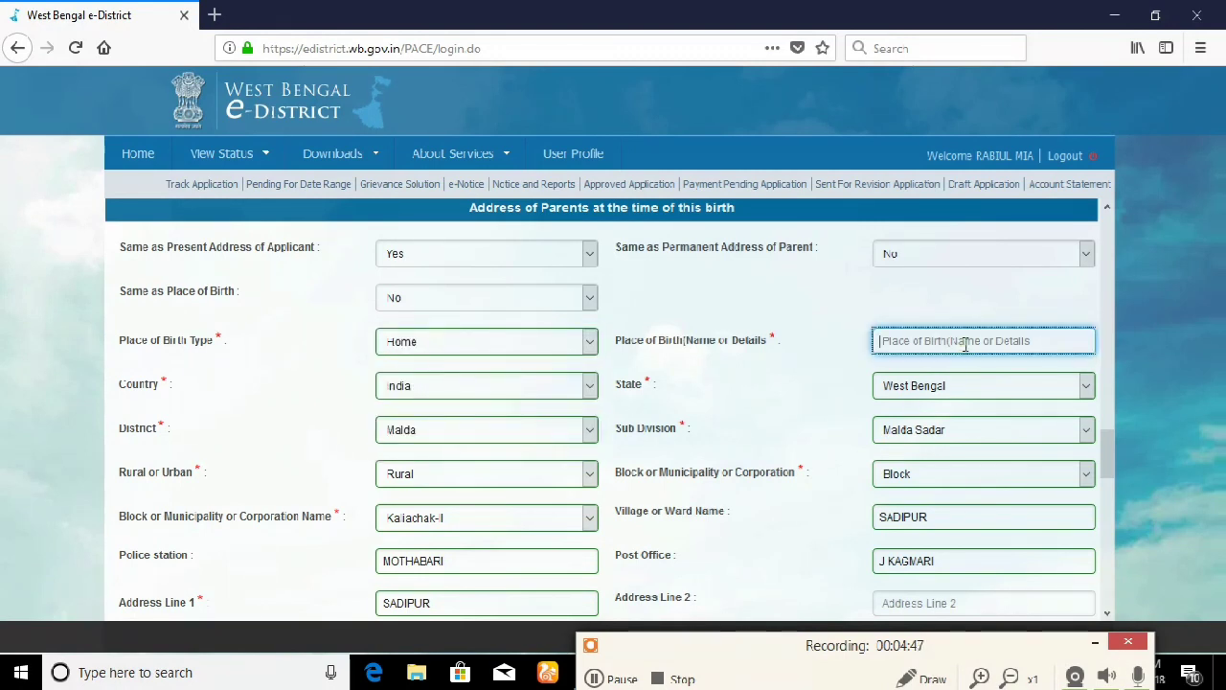
pyautogui.click(966, 344)
pyautogui.click(963, 365)
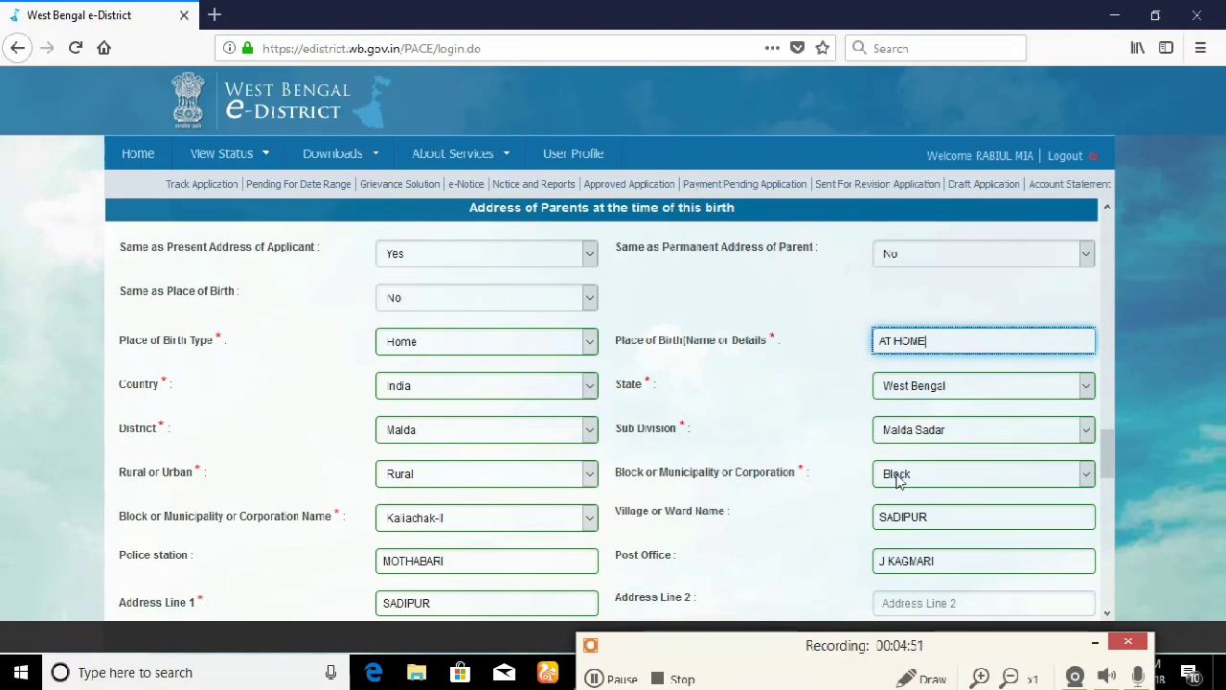
# Mark the mother's residence as the same as the applicant's present address and set its Town or Village option to Village.
pyautogui.scroll(-2, 901, 479)
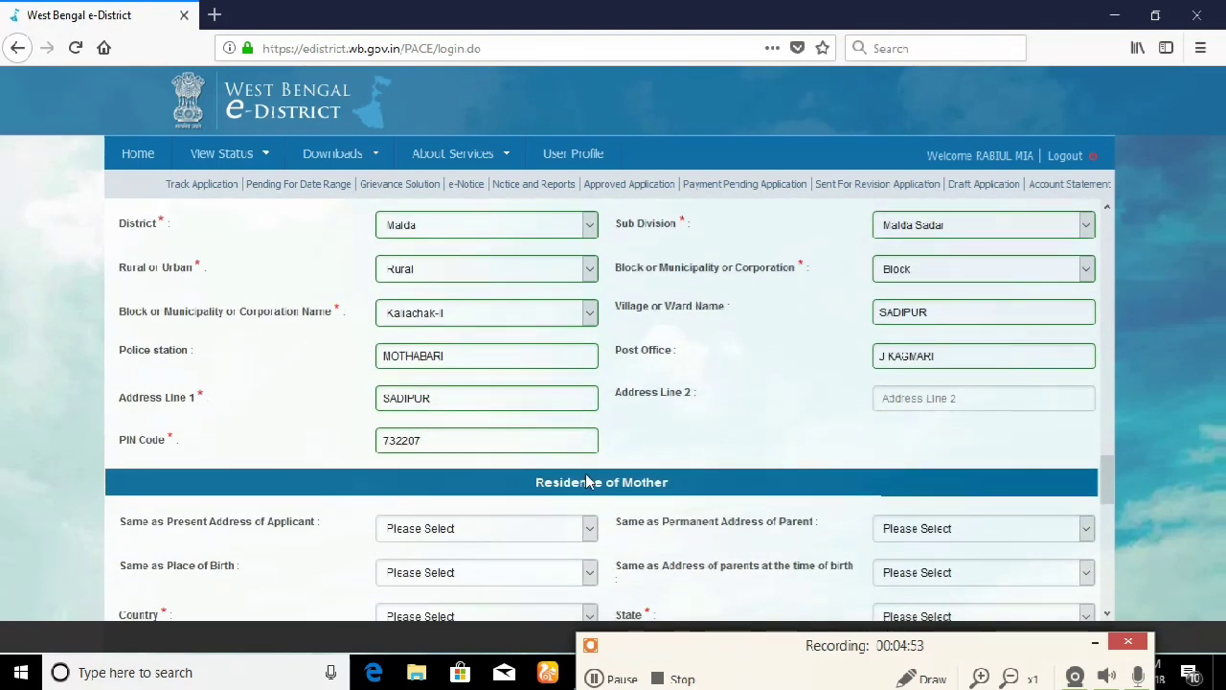
pyautogui.scroll(-2, 725, 384)
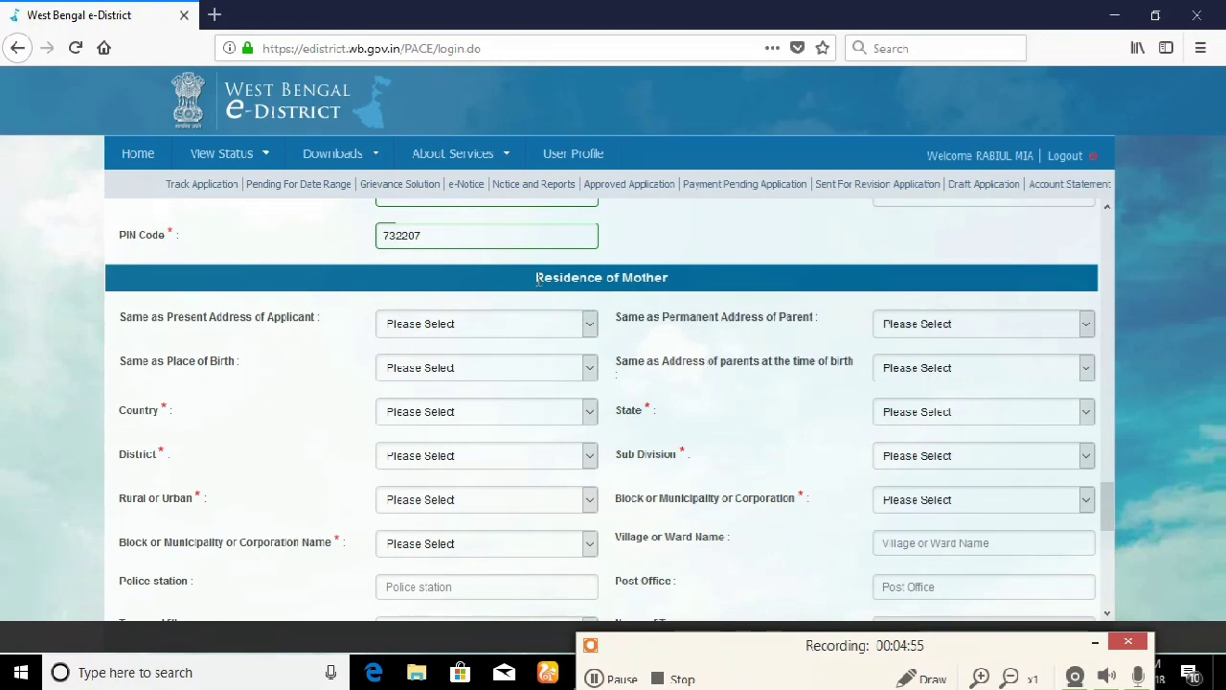
pyautogui.click(474, 325)
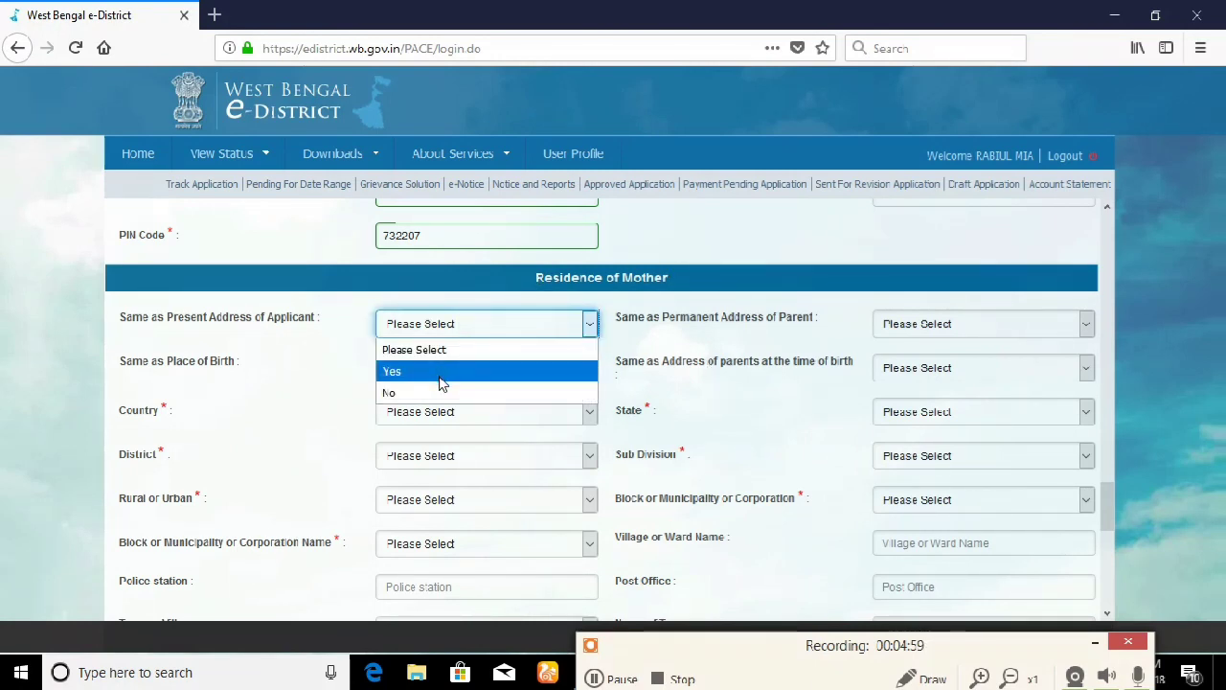
pyautogui.click(441, 379)
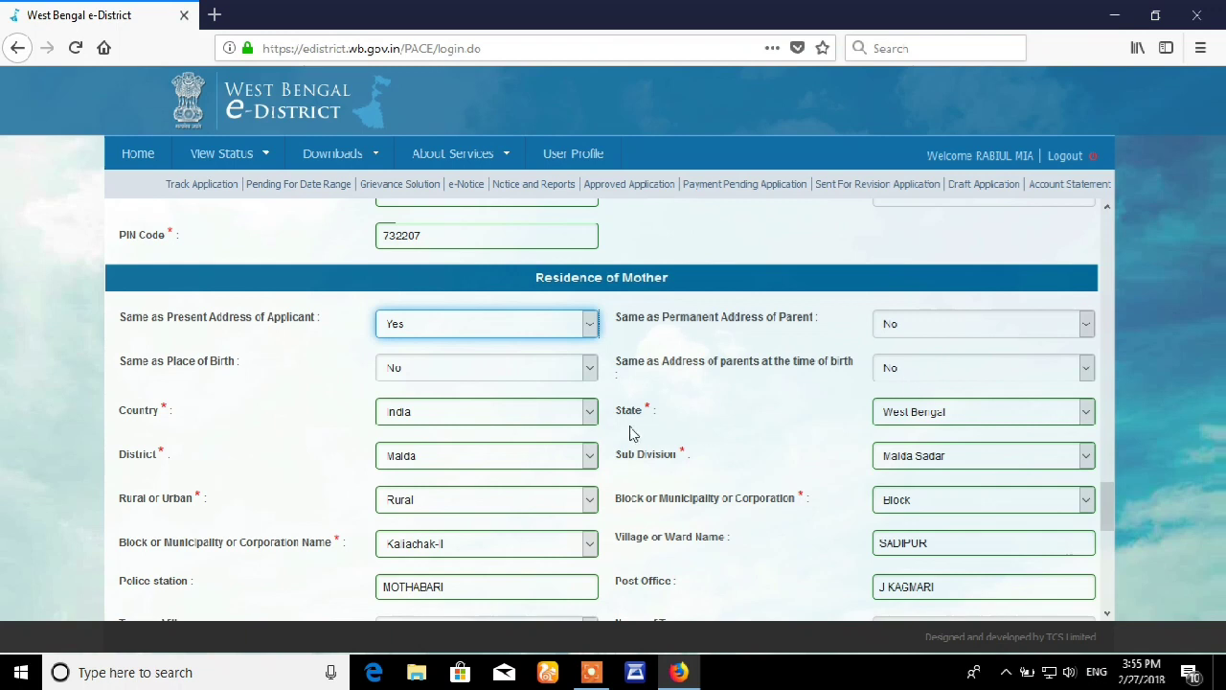
pyautogui.scroll(-2, 630, 433)
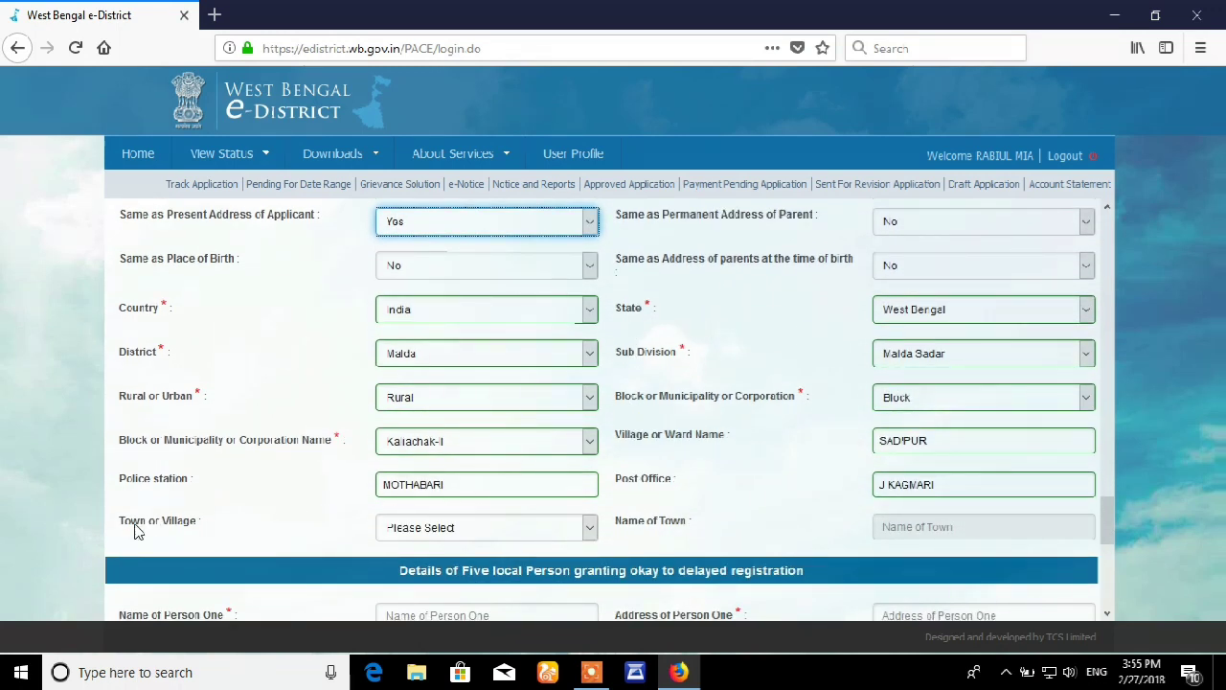
pyautogui.click(428, 540)
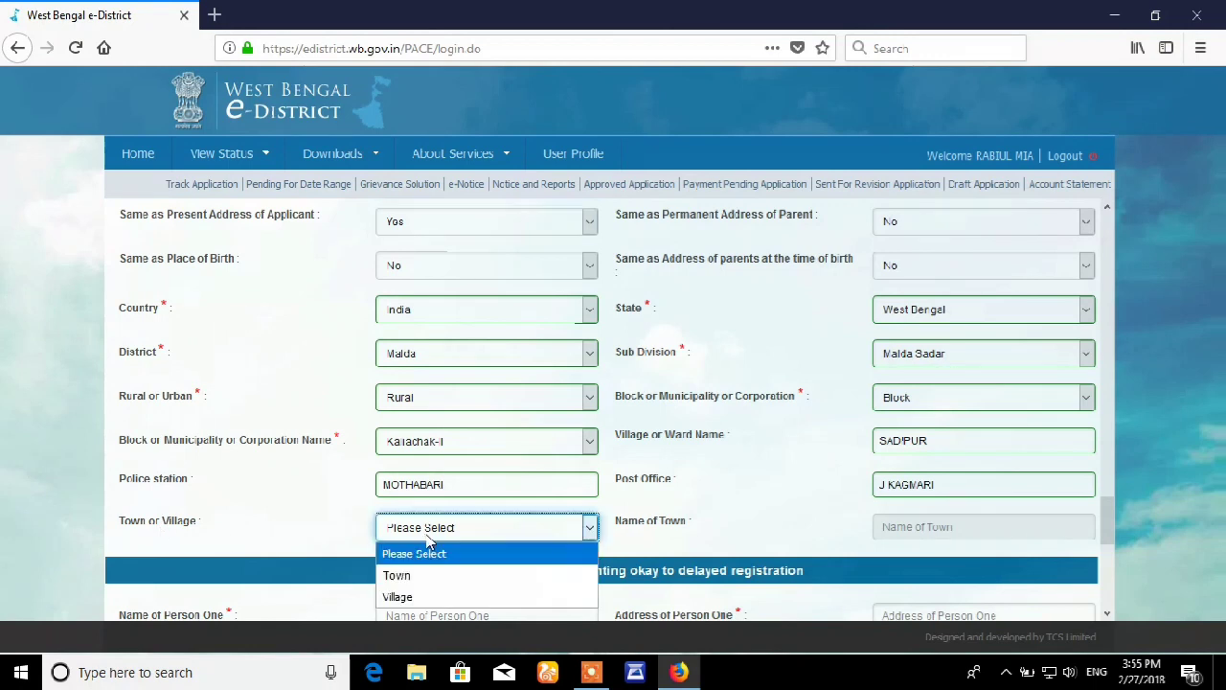
pyautogui.click(422, 596)
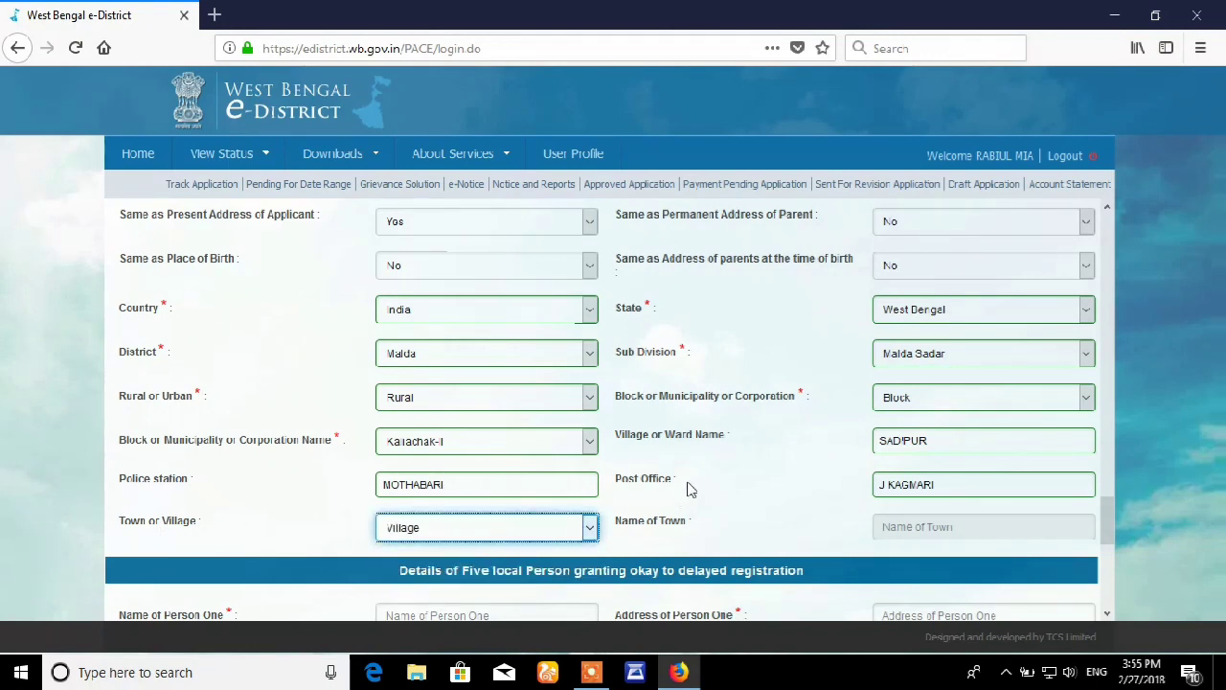
pyautogui.scroll(-3, 692, 479)
pyautogui.scroll(-2, 712, 476)
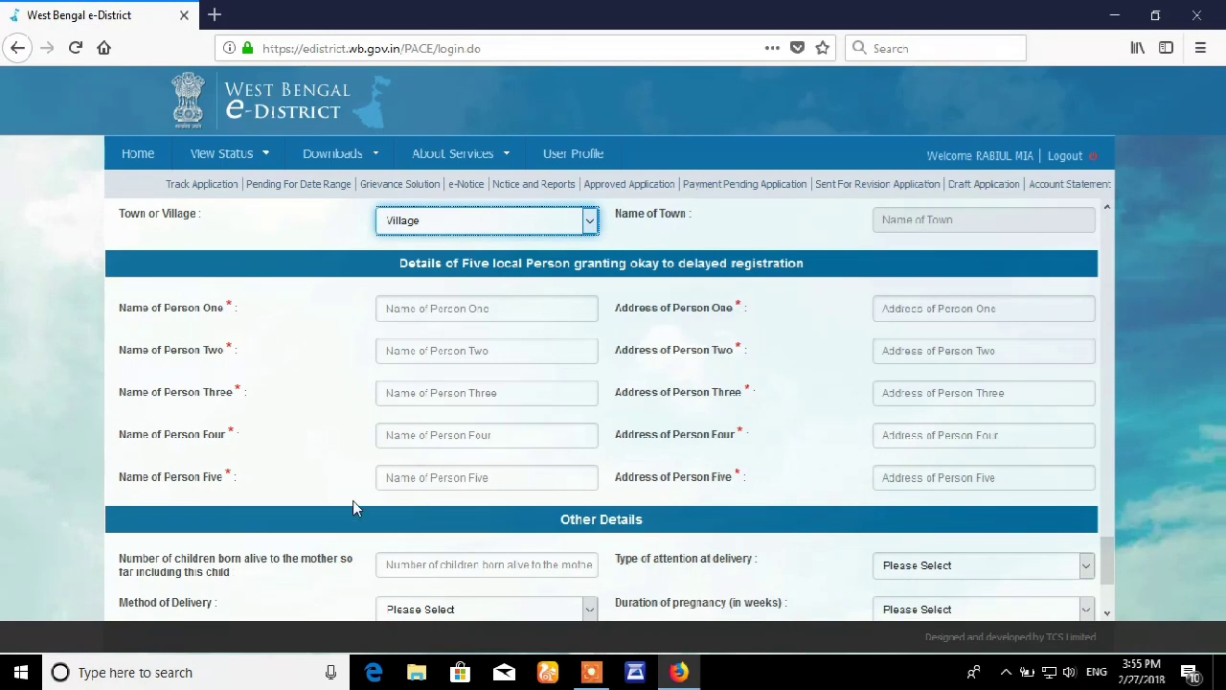
# Fill in the first local person's name and full address, including the voter ID number, from the saved entries.
pyautogui.click(483, 307)
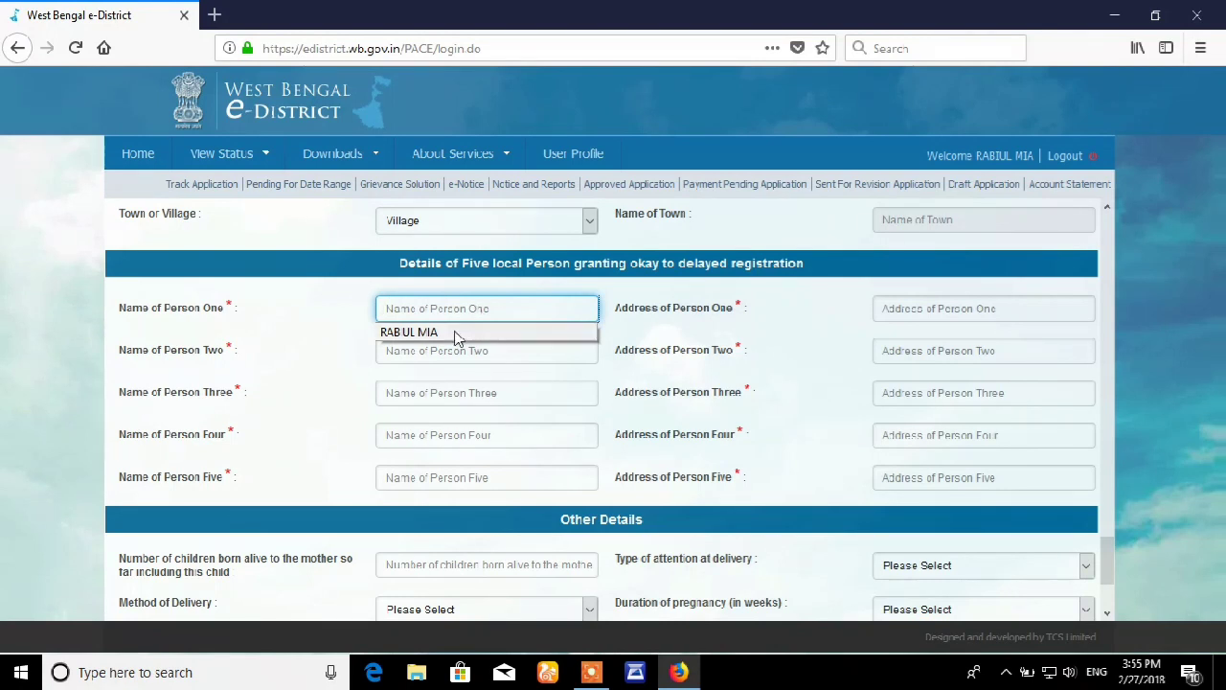
pyautogui.click(591, 672)
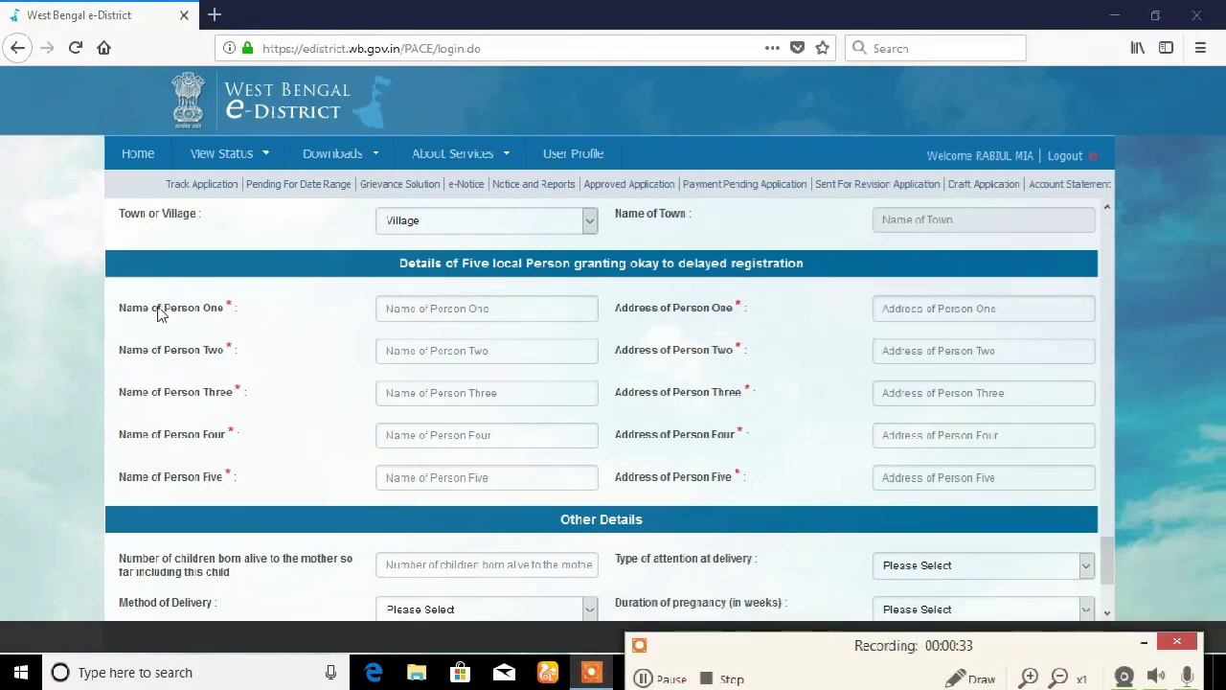
pyautogui.click(503, 302)
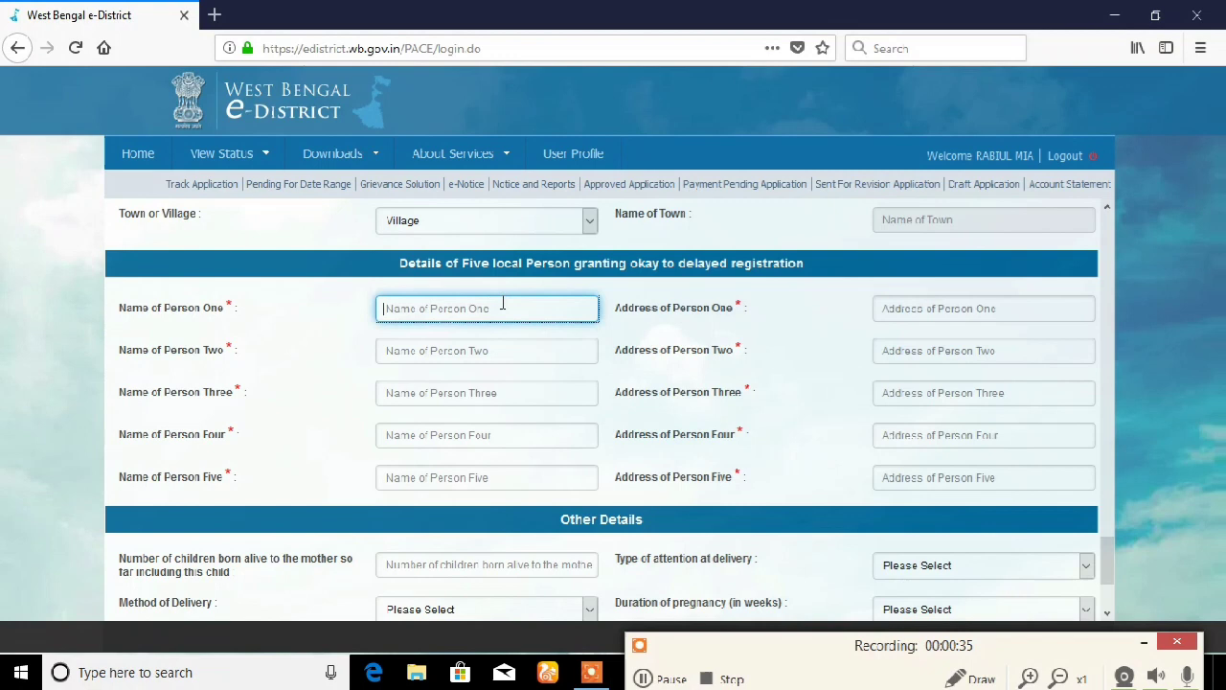
pyautogui.click(463, 333)
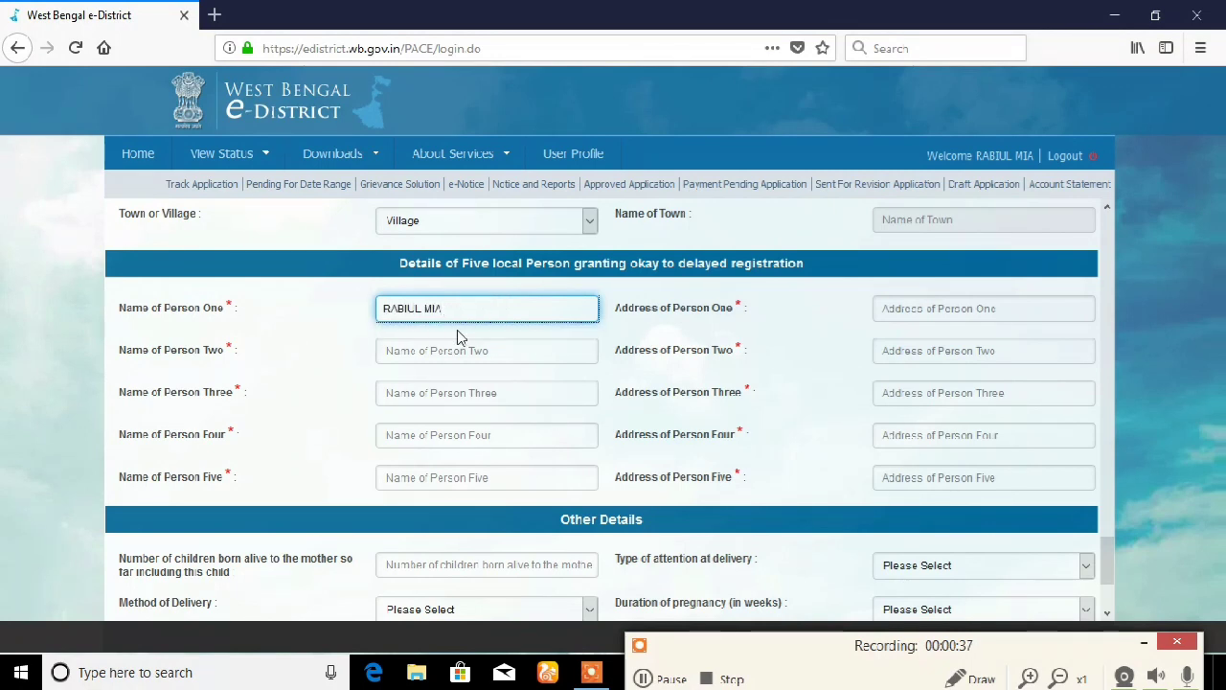
pyautogui.click(964, 307)
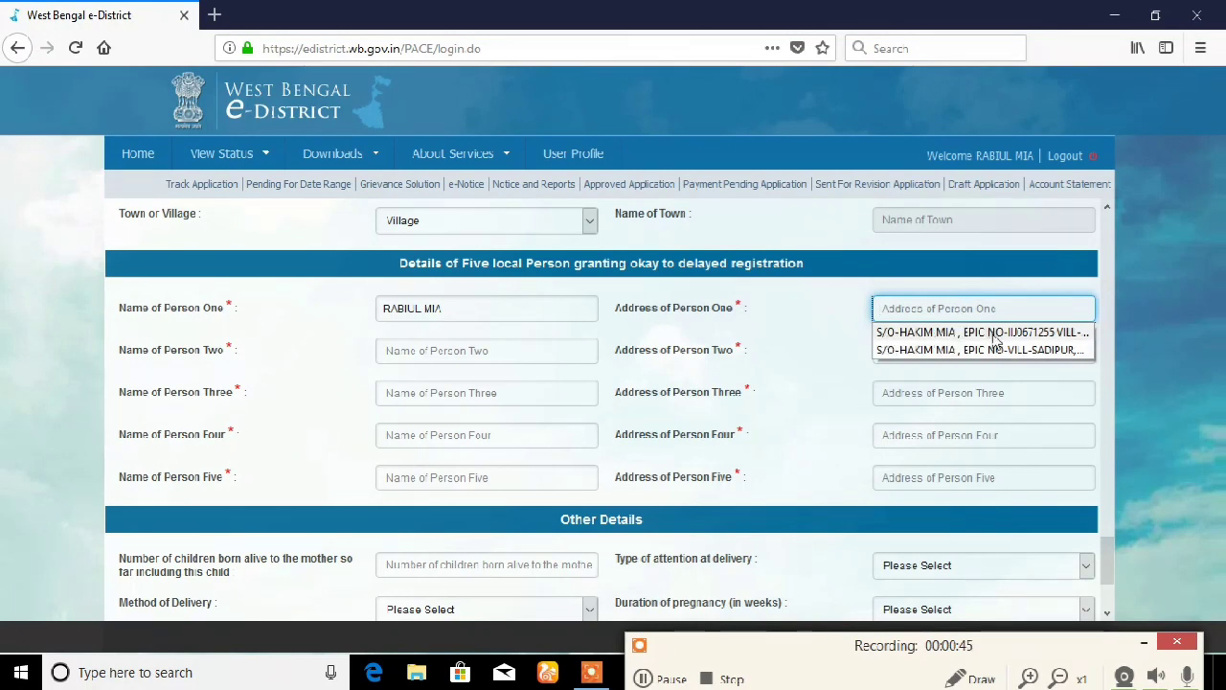
pyautogui.click(1073, 334)
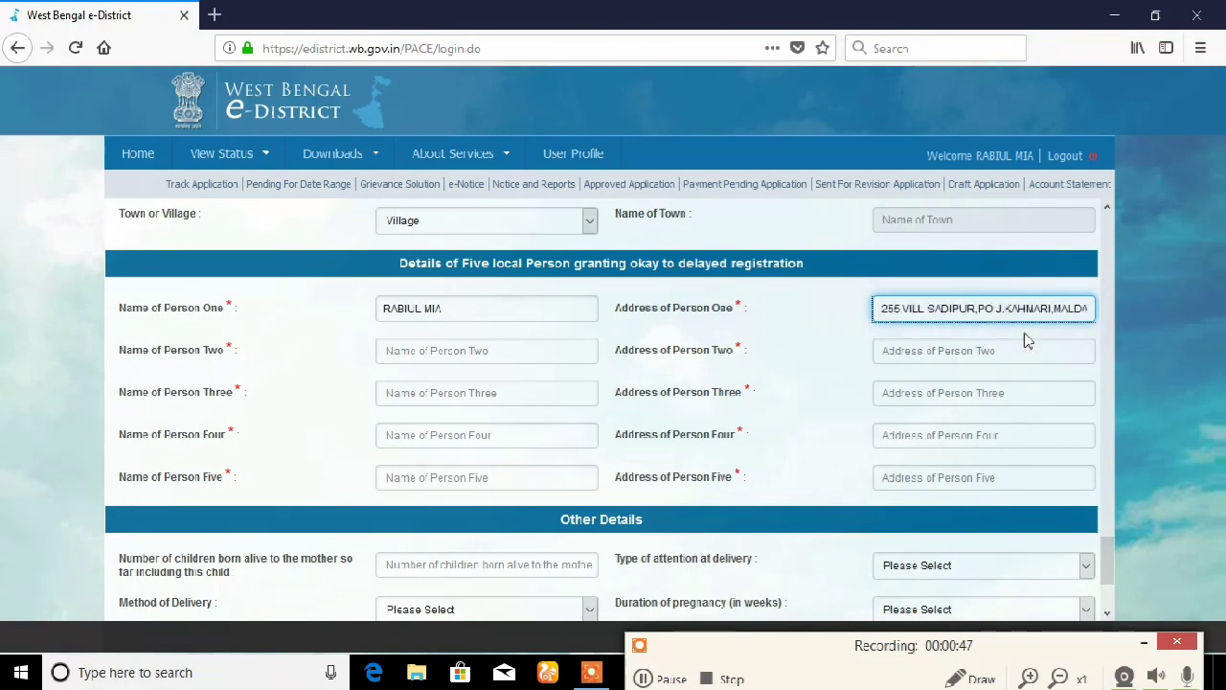
pyautogui.click(1090, 308)
pyautogui.press('Down')
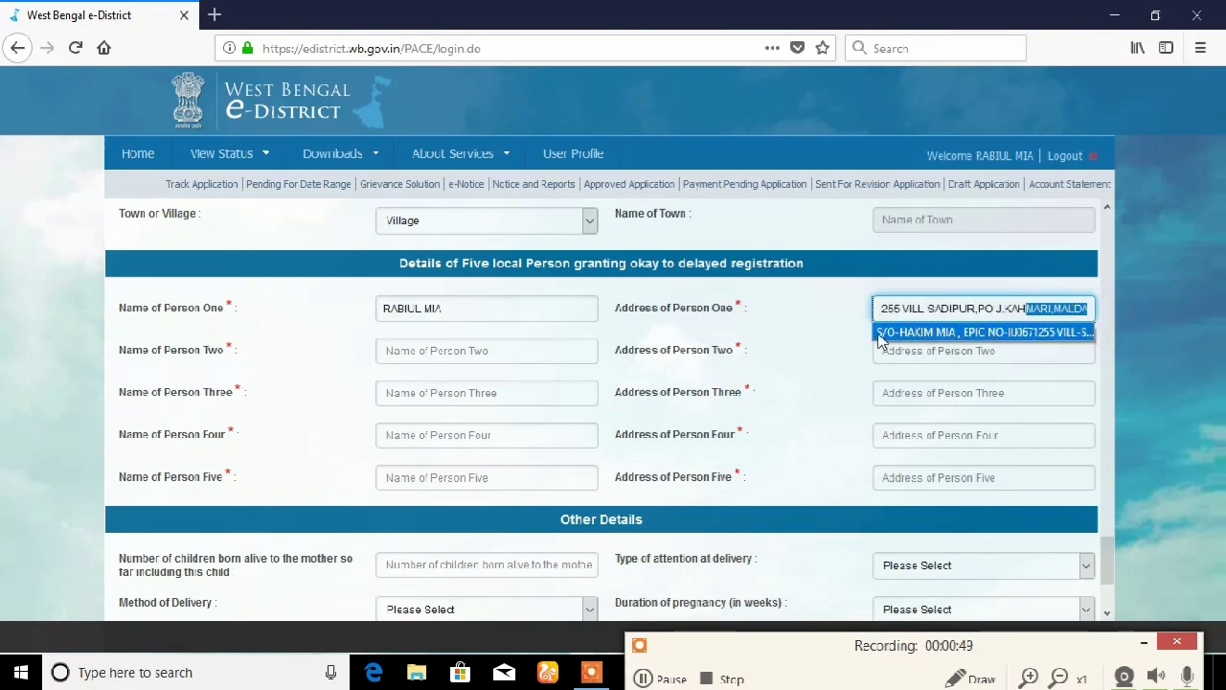
pyautogui.press('Return')
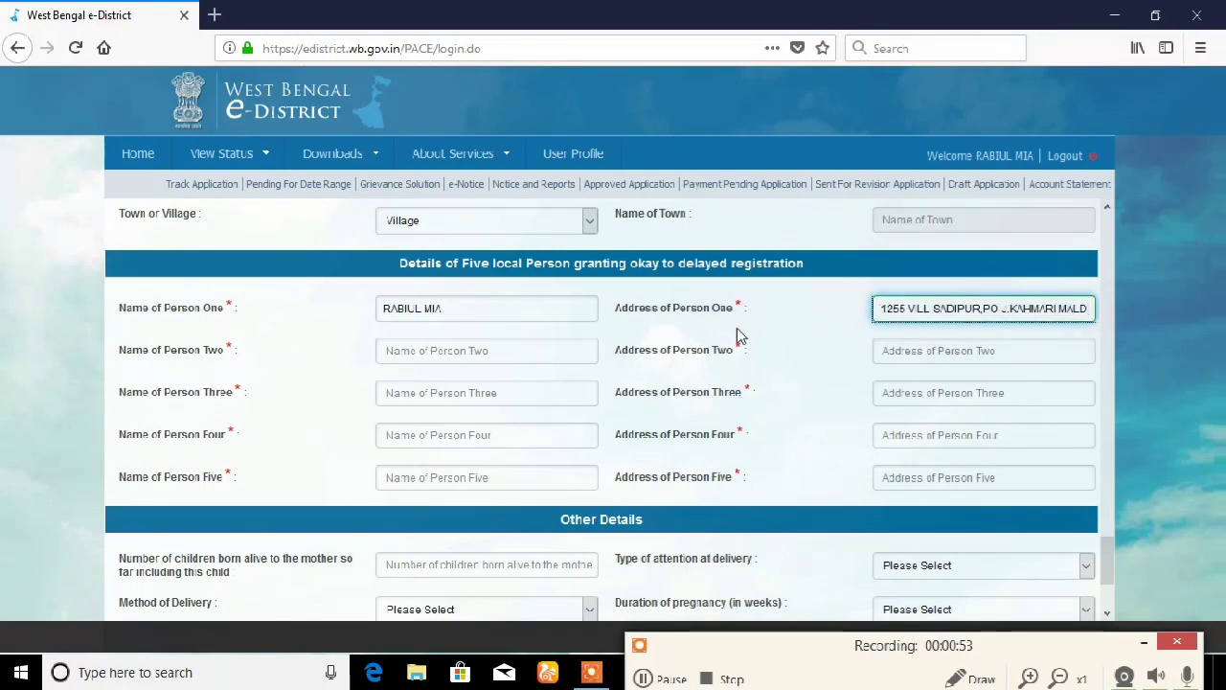
pyautogui.press('Left')
pyautogui.press('Left')
pyautogui.press('Left')
pyautogui.press('Left')
pyautogui.press('Left')
pyautogui.press('Left')
pyautogui.press('Left')
pyautogui.press('Left')
pyautogui.press('Left')
pyautogui.press('Left')
pyautogui.press('Left')
pyautogui.press('Left')
pyautogui.press('Left')
pyautogui.press('Left')
pyautogui.press('Left')
pyautogui.press('Left')
pyautogui.press('Left')
pyautogui.press('Left')
pyautogui.press('Left')
pyautogui.press('Left')
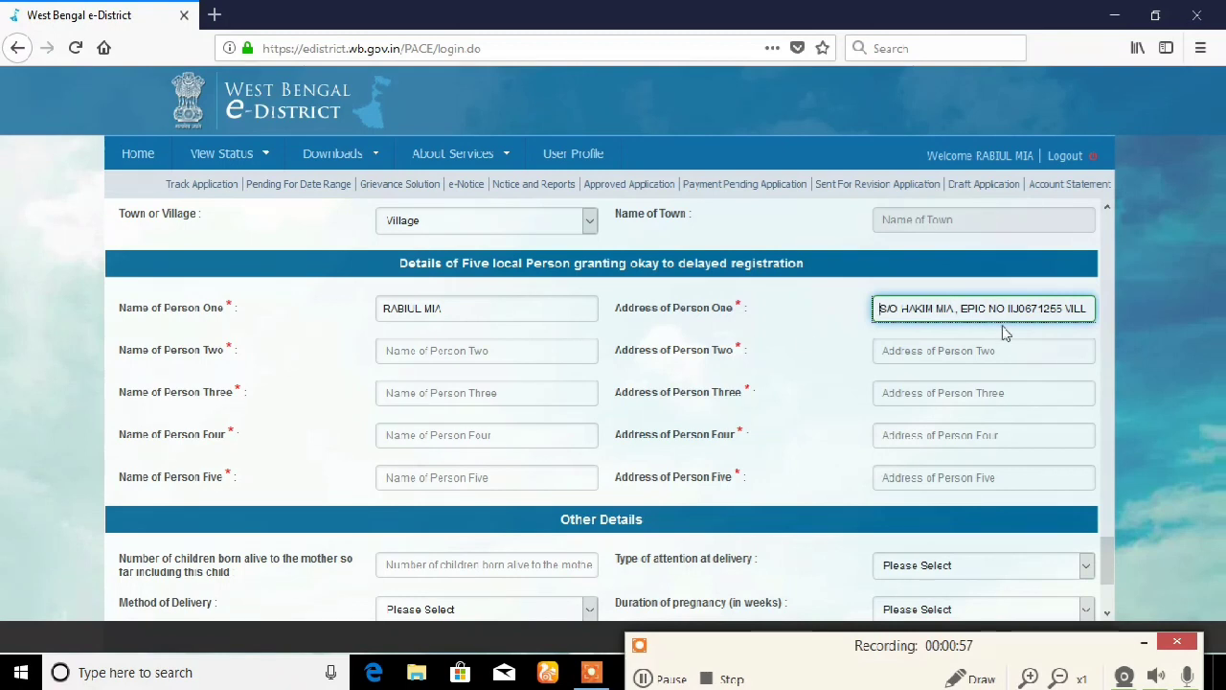
# Fill in the second local person's name and address from the saved entries and check the address from its beginning.
pyautogui.click(419, 355)
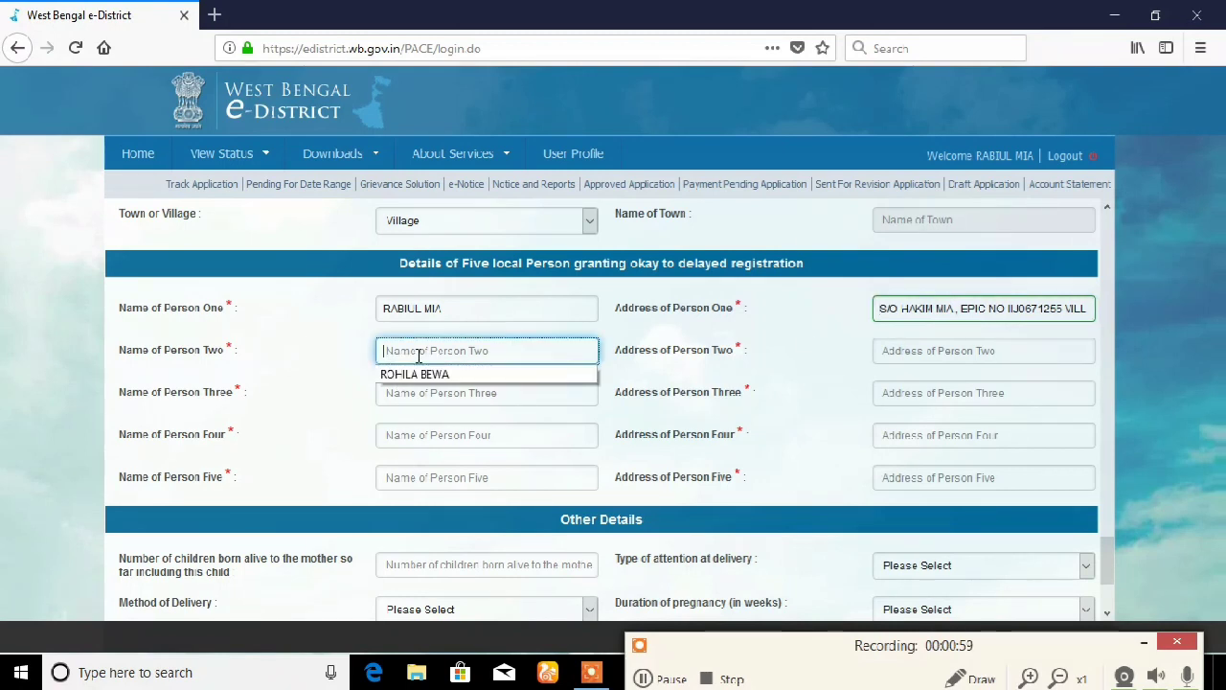
pyautogui.click(429, 376)
pyautogui.click(912, 351)
pyautogui.click(924, 375)
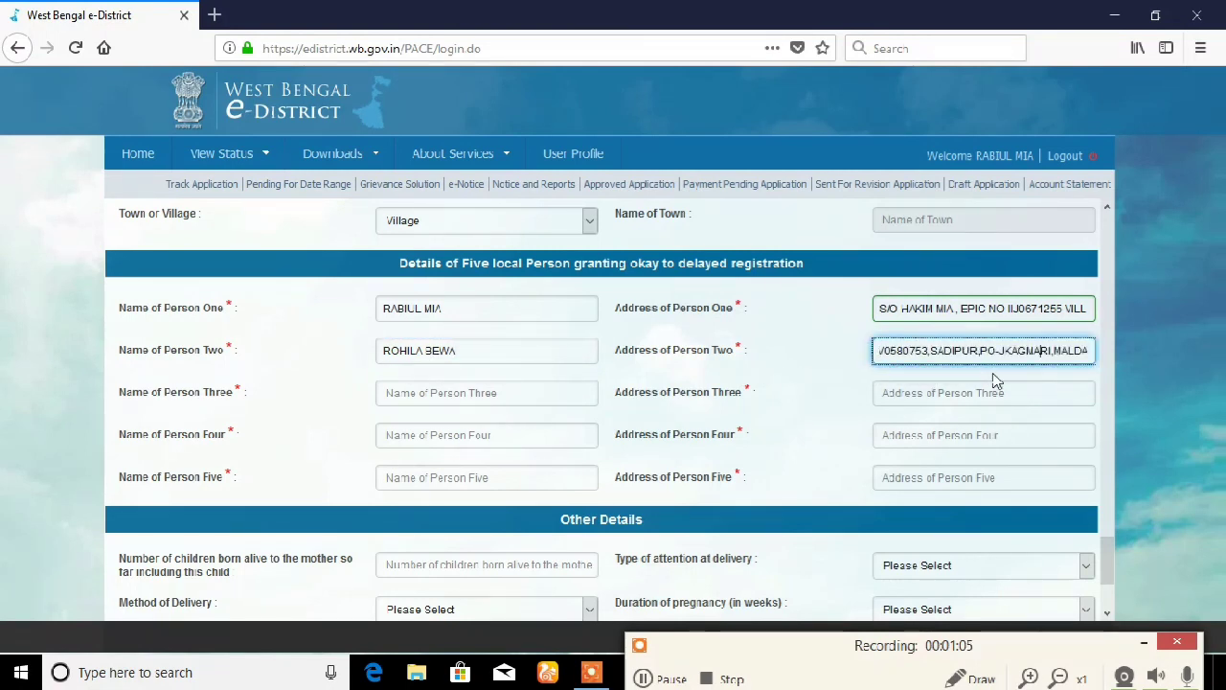
pyautogui.press('Left')
pyautogui.press('Left')
pyautogui.press('Left')
pyautogui.press('Left')
pyautogui.press('Left')
pyautogui.press('Left')
pyautogui.press('Left')
pyautogui.press('Left')
pyautogui.press('Left')
pyautogui.press('Left')
pyautogui.press('Left')
pyautogui.press('Left')
pyautogui.press('Left')
pyautogui.press('Left')
pyautogui.press('Left')
pyautogui.press('Left')
pyautogui.press('Left')
pyautogui.press('Left')
pyautogui.press('Left')
pyautogui.press('Left')
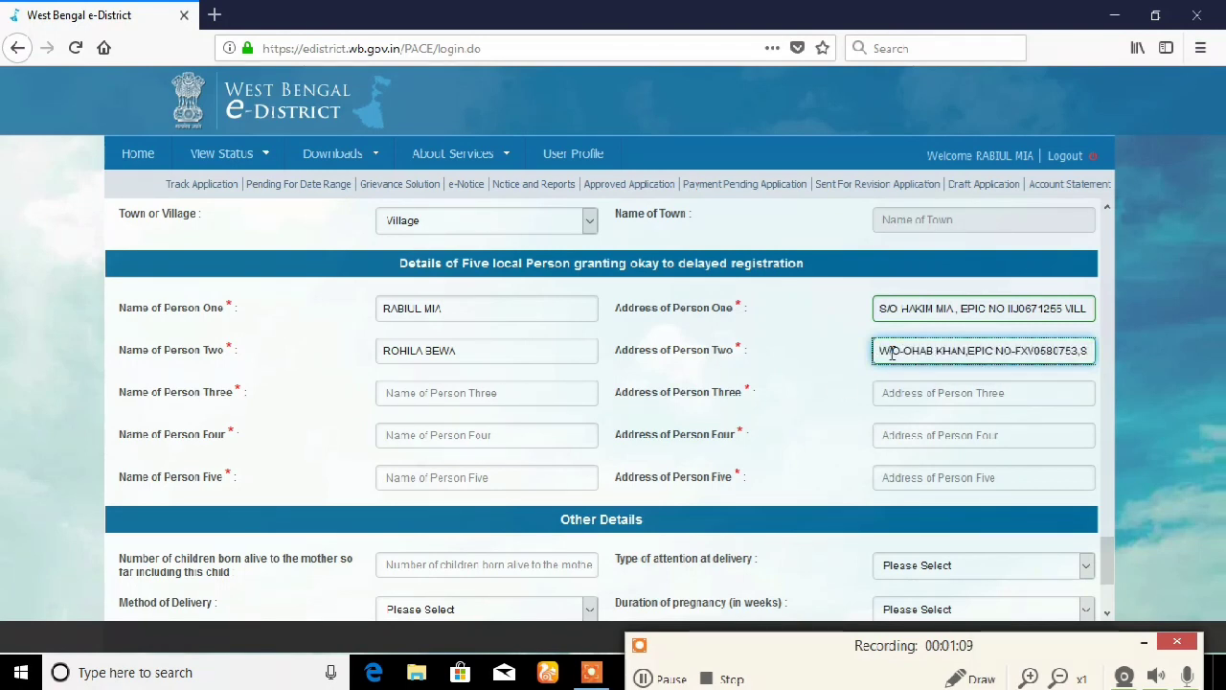
# Fill in the third local person's name and address from the saved entries.
pyautogui.click(429, 393)
pyautogui.click(426, 418)
pyautogui.click(903, 393)
pyautogui.click(910, 413)
# Fill in the fourth local person's name and address from the saved entries and check the address from its beginning.
pyautogui.click(482, 435)
pyautogui.click(441, 457)
pyautogui.click(940, 445)
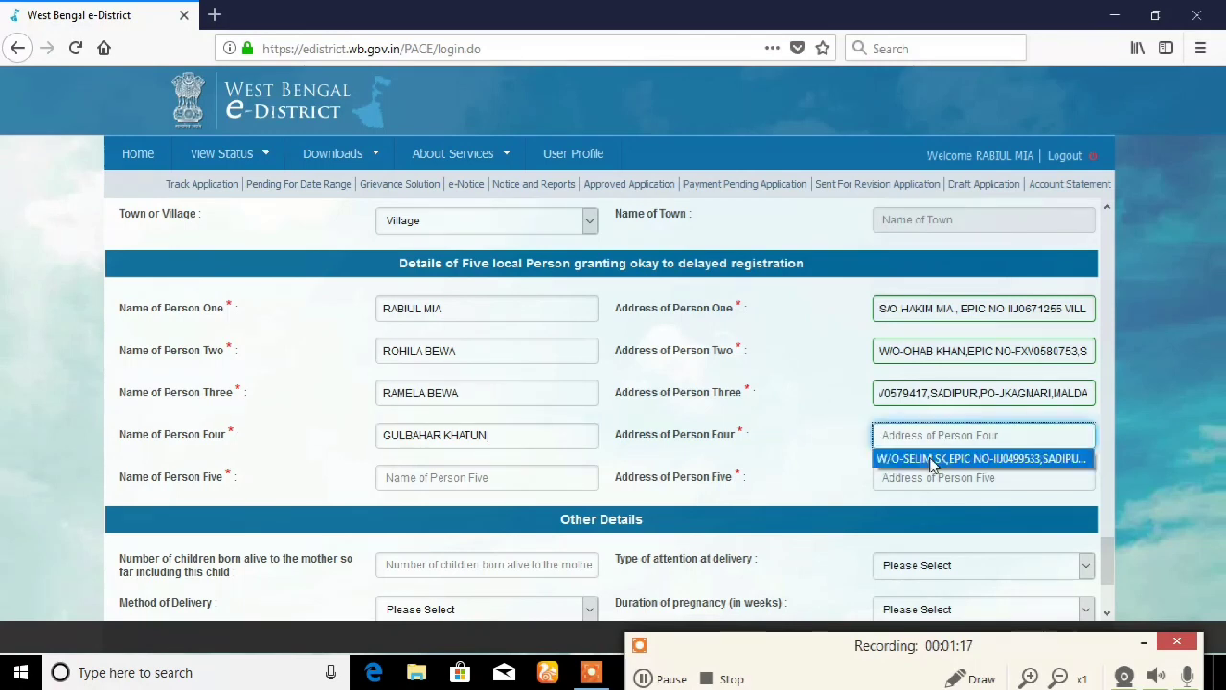
pyautogui.click(939, 458)
pyautogui.click(1014, 435)
pyautogui.click(1013, 435)
pyautogui.press('Left')
pyautogui.press('Left')
pyautogui.press('Left')
pyautogui.press('Left')
pyautogui.press('Left')
pyautogui.press('Left')
pyautogui.press('Left')
pyautogui.press('Left')
pyautogui.press('Left')
pyautogui.press('Left')
pyautogui.press('Left')
pyautogui.press('Left')
pyautogui.press('Left')
pyautogui.press('Left')
pyautogui.press('Left')
pyautogui.press('Left')
pyautogui.press('Left')
pyautogui.press('Left')
pyautogui.press('Left')
pyautogui.press('Left')
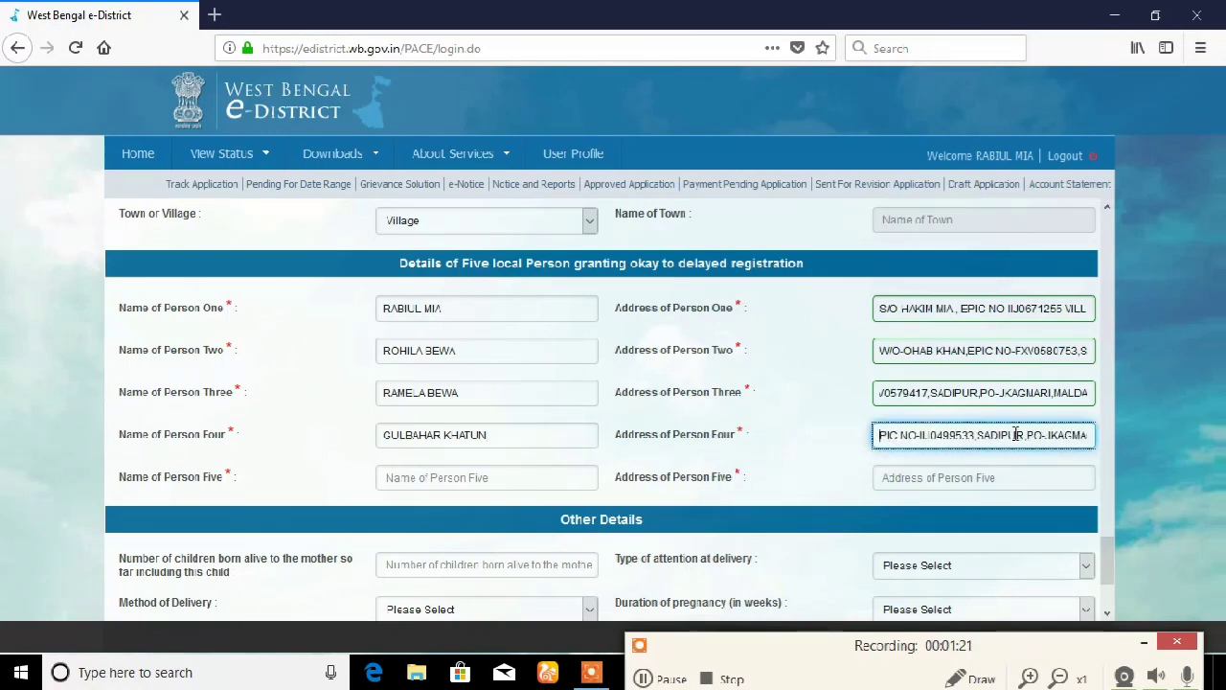
# Review the third local person's address back to its beginning.
pyautogui.click(1011, 392)
pyautogui.press('Left')
pyautogui.press('Left')
pyautogui.press('Left')
pyautogui.press('Left')
pyautogui.press('Left')
pyautogui.press('Left')
pyautogui.press('Left')
pyautogui.press('Left')
pyautogui.press('Left')
pyautogui.press('Left')
pyautogui.press('Left')
pyautogui.press('Left')
pyautogui.press('Left')
pyautogui.press('Left')
pyautogui.press('Left')
pyautogui.press('Left')
pyautogui.press('Left')
pyautogui.press('Left')
pyautogui.press('Left')
pyautogui.press('Left')
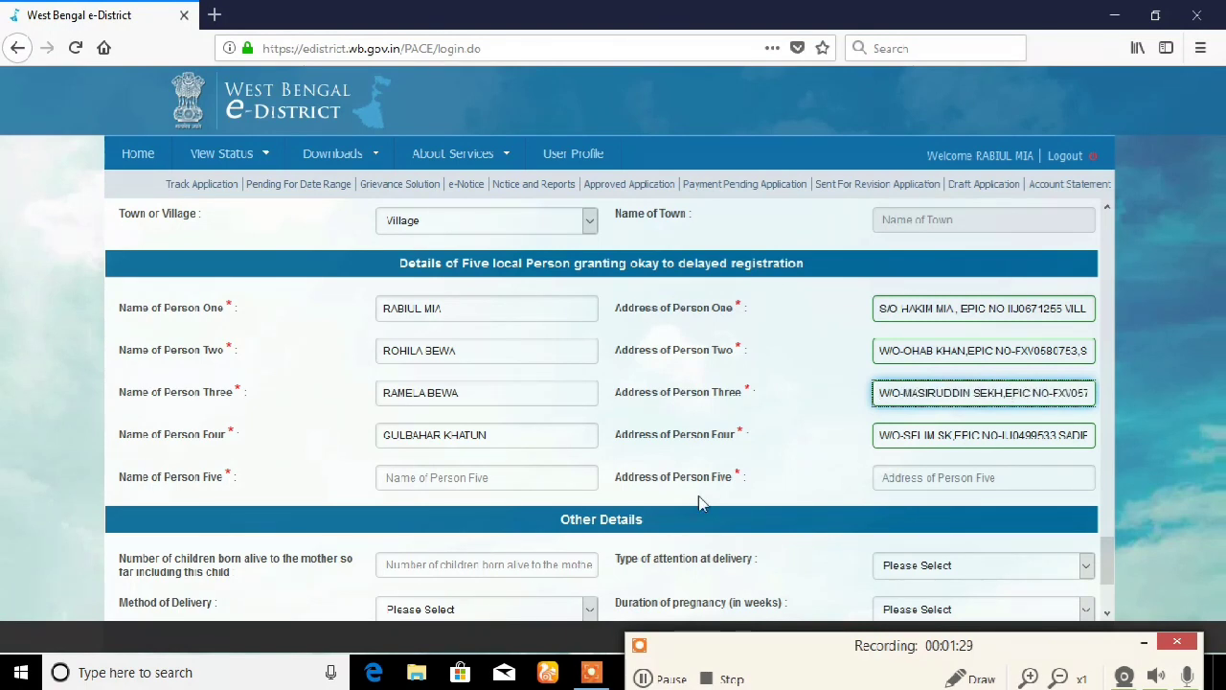
# Fill in the fifth local person's name and address.
pyautogui.click(464, 484)
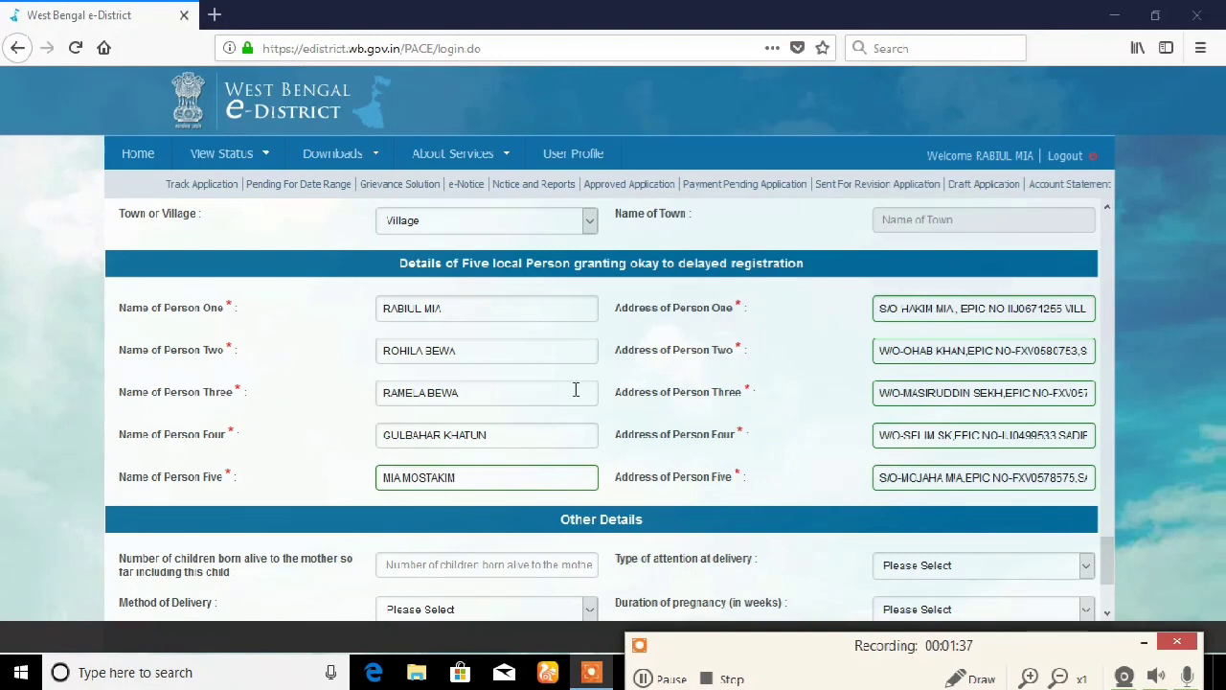
# In Other Details, set the number of children born alive to 2 and the type of attention at delivery to Relatives or others.
pyautogui.scroll(-3, 863, 421)
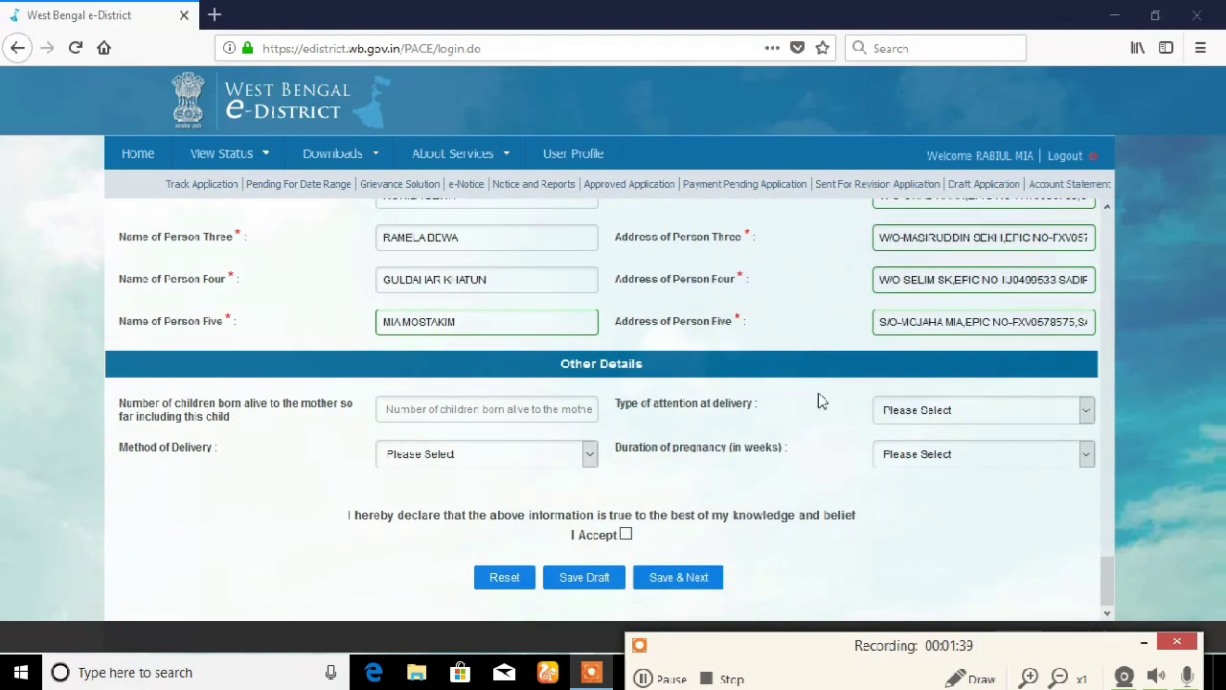
pyautogui.click(429, 400)
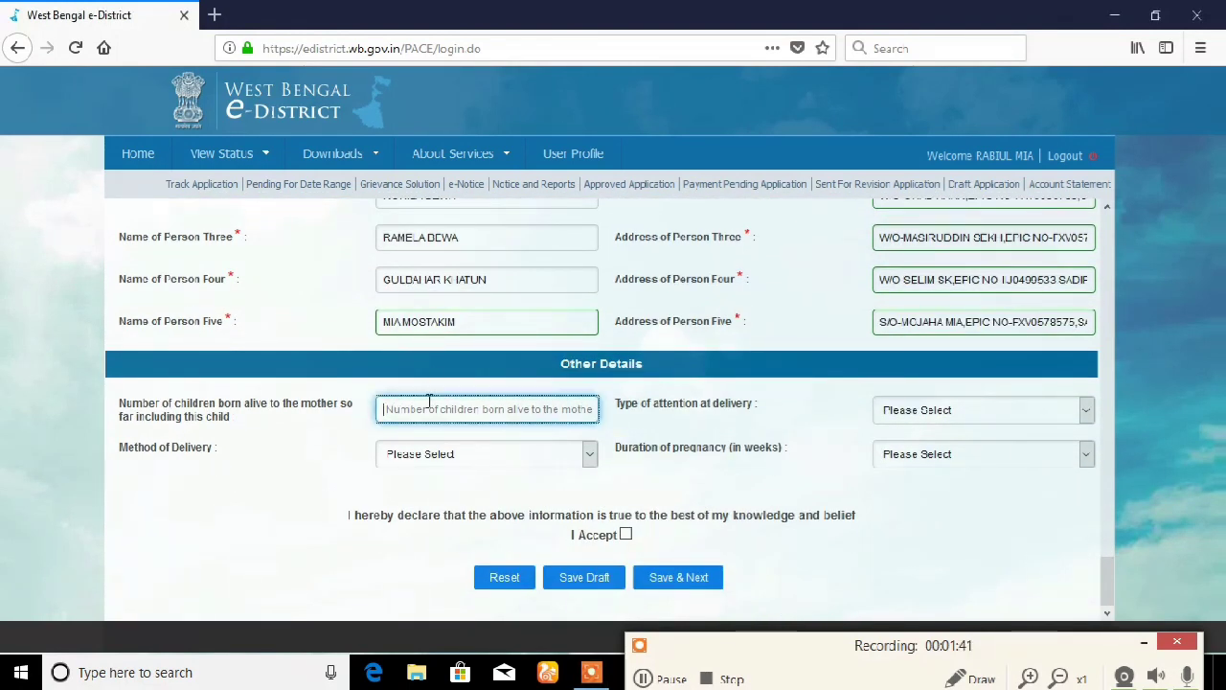
pyautogui.write('2')
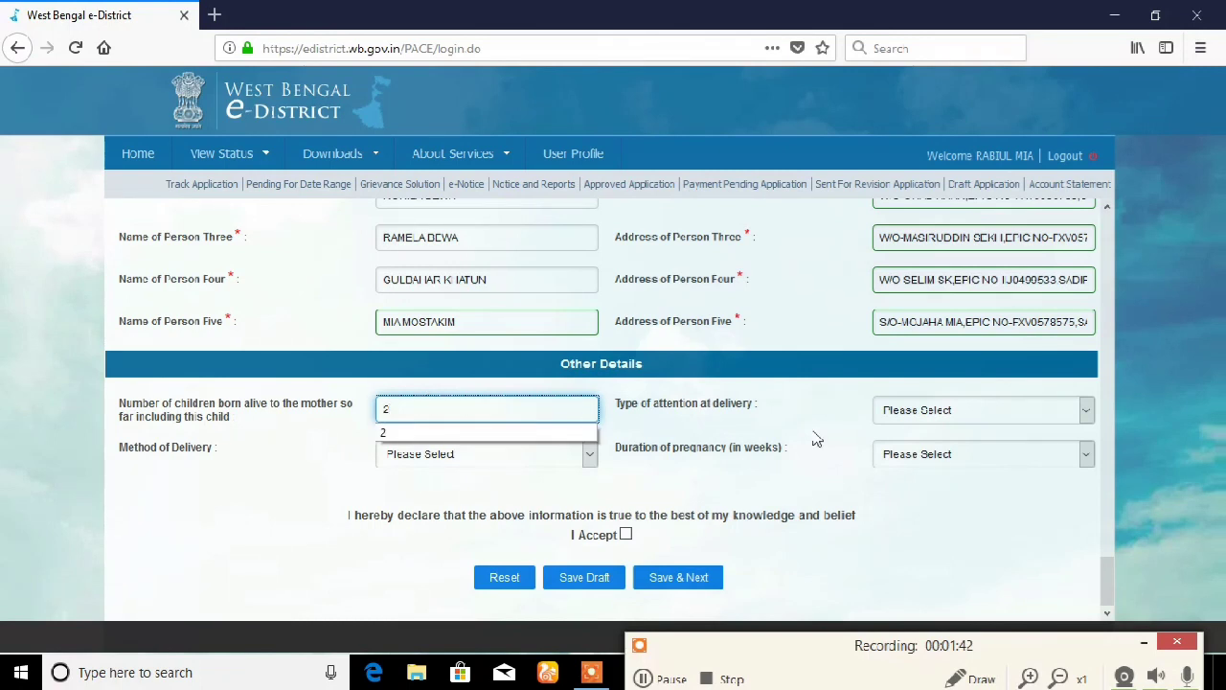
pyautogui.click(947, 414)
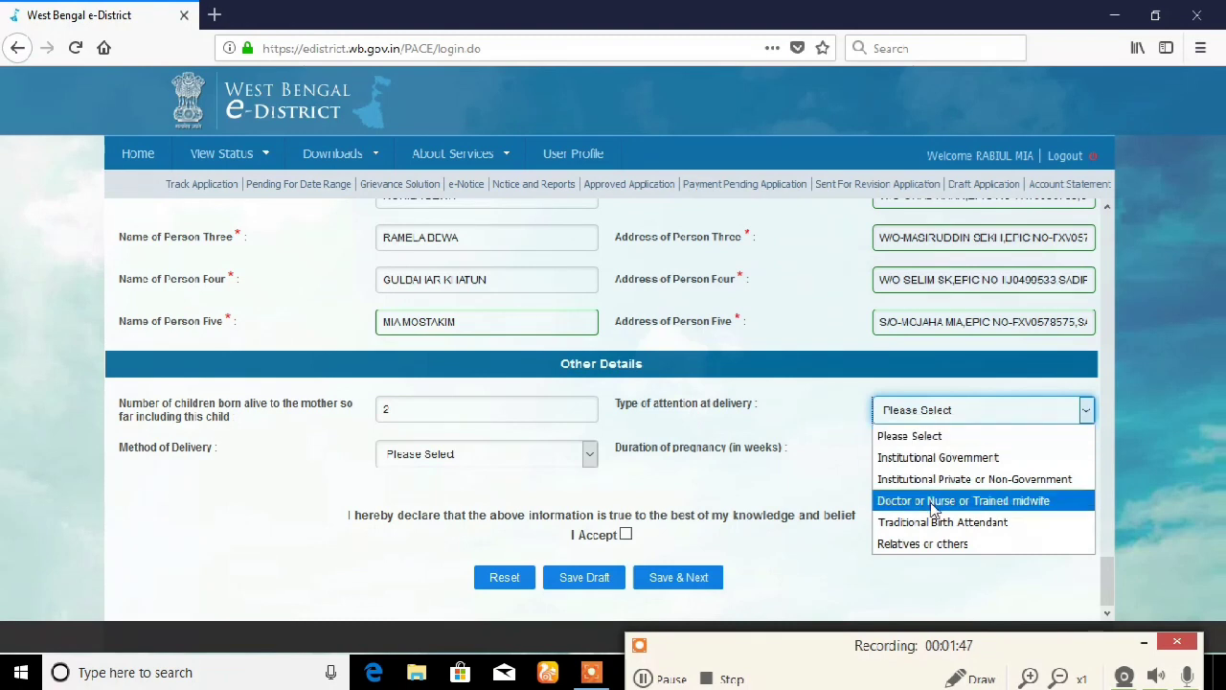
pyautogui.click(920, 544)
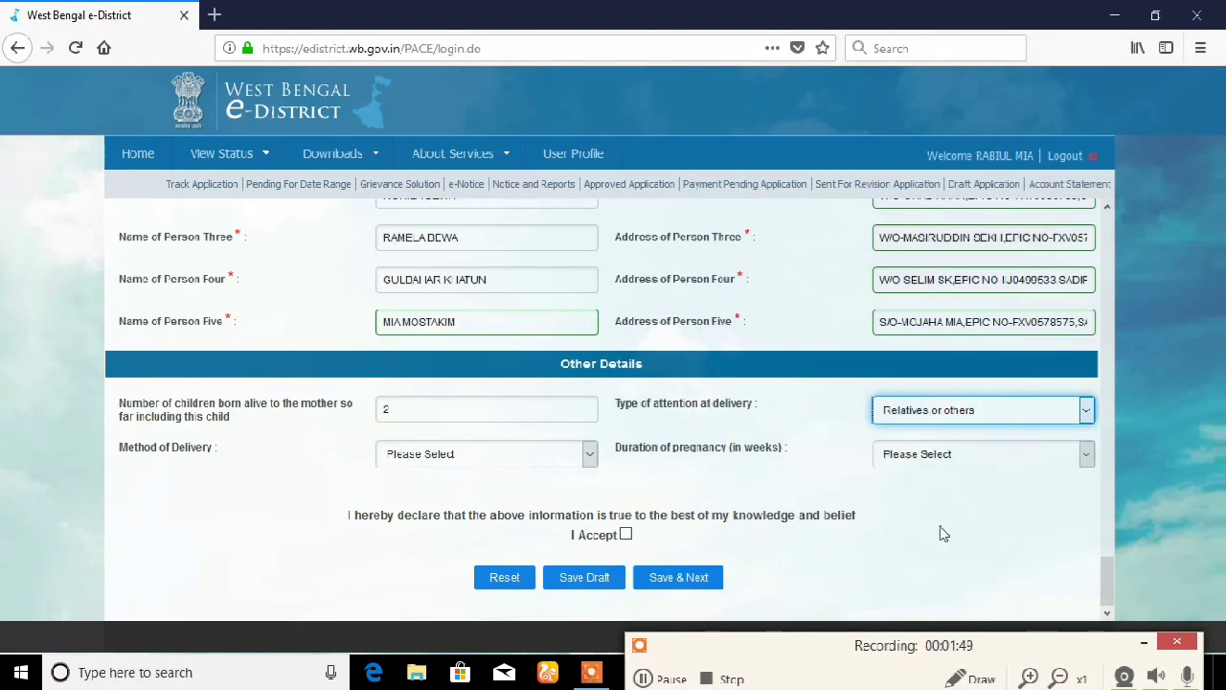
# Set the method of delivery to Normal and the duration of pregnancy to 39 weeks.
pyautogui.click(425, 455)
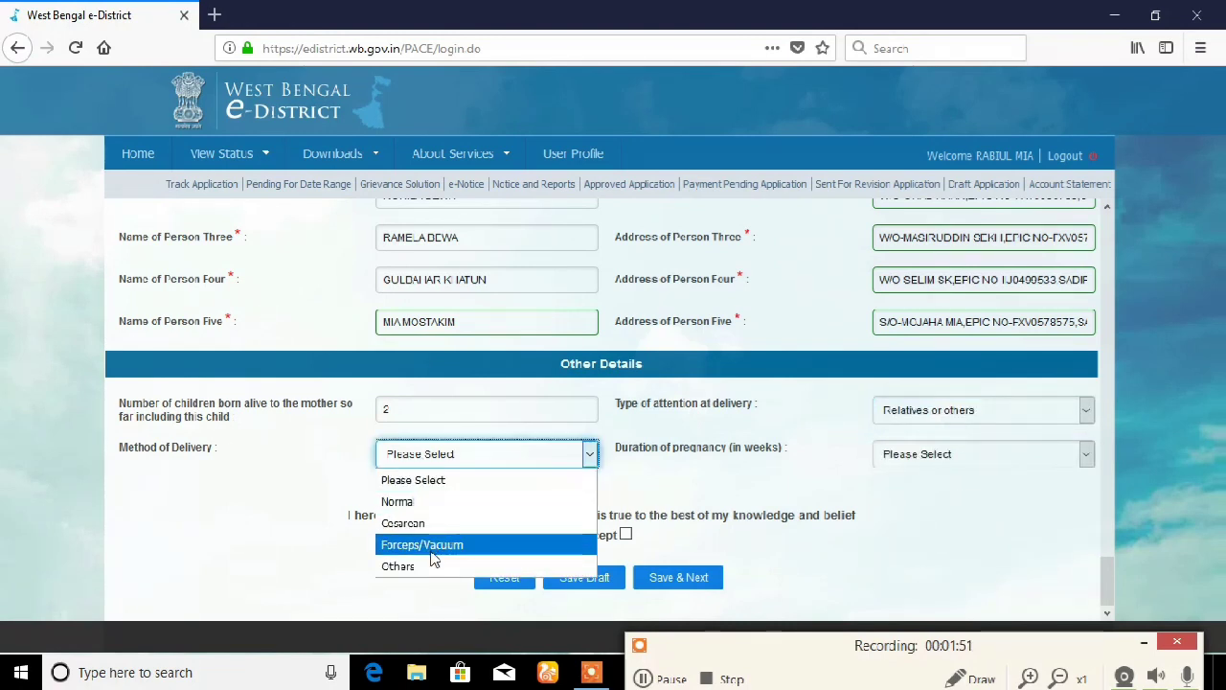
pyautogui.click(434, 502)
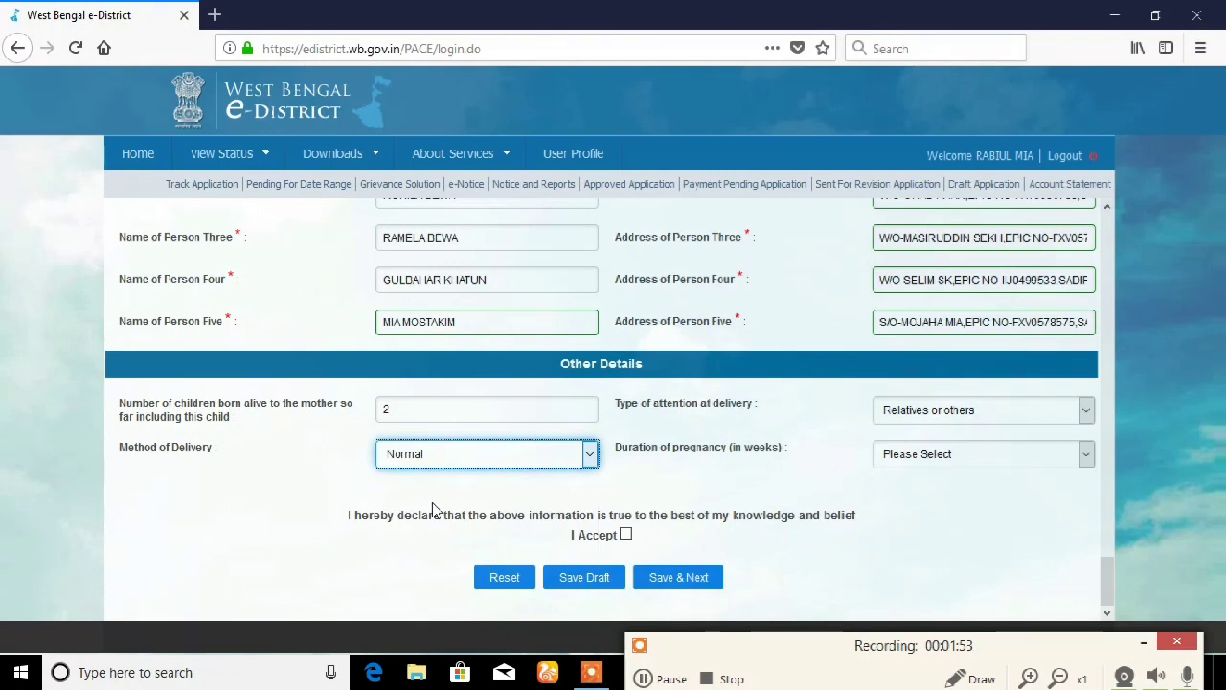
pyautogui.click(917, 456)
pyautogui.scroll(-2, 929, 445)
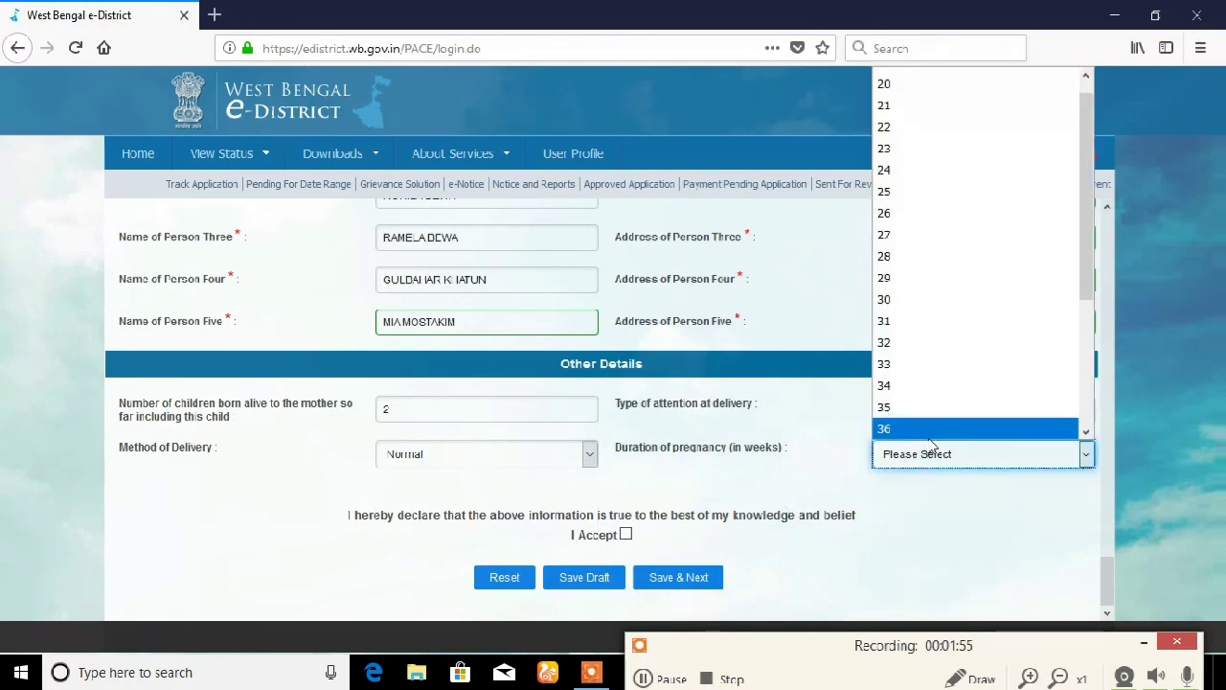
pyautogui.scroll(-3, 939, 436)
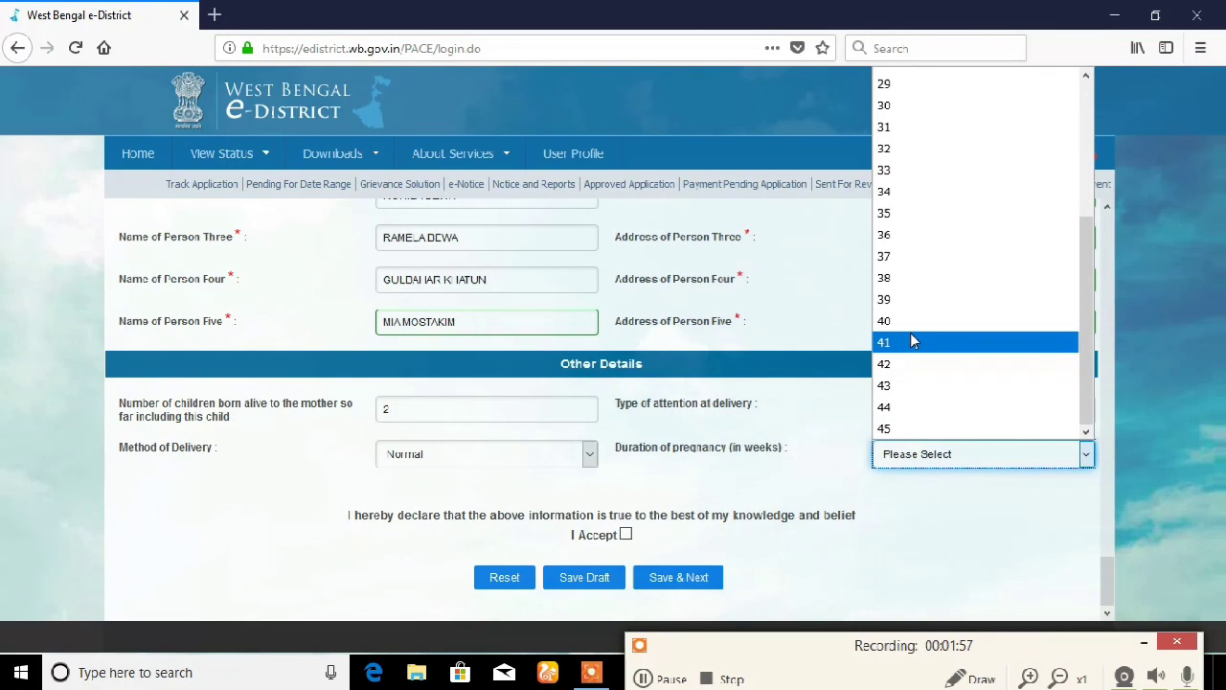
pyautogui.click(912, 300)
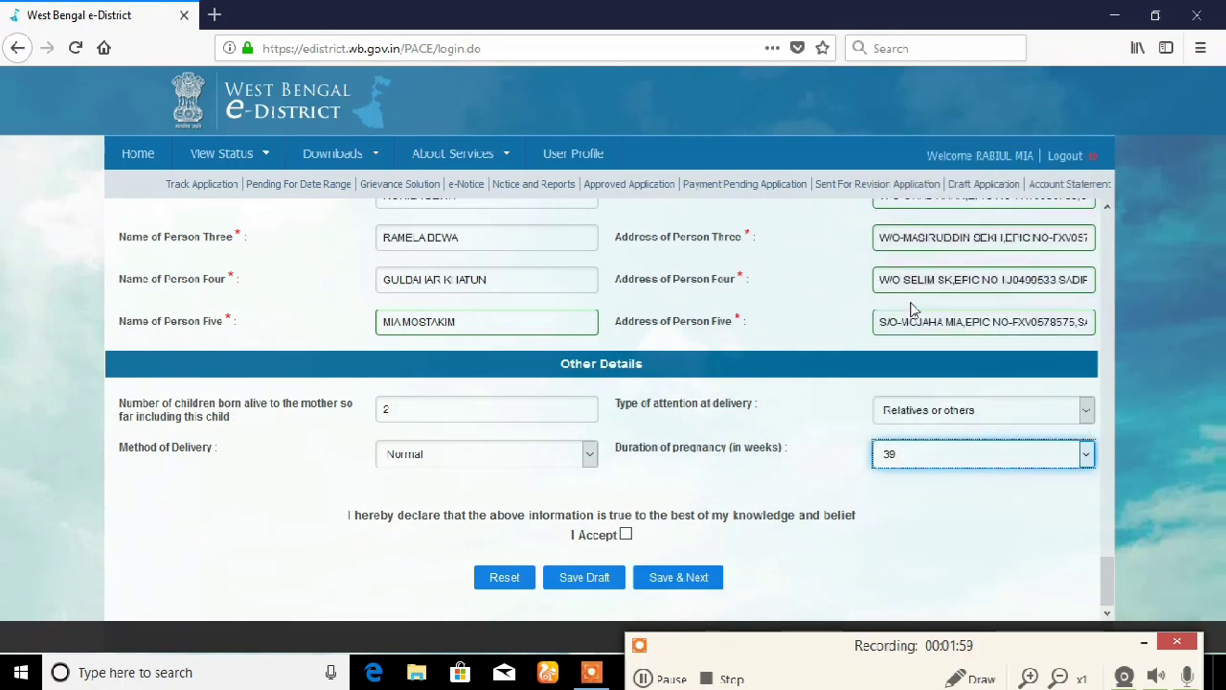
# Accept the declaration that the information is true, and save the completed form to proceed to the application details.
pyautogui.click(626, 535)
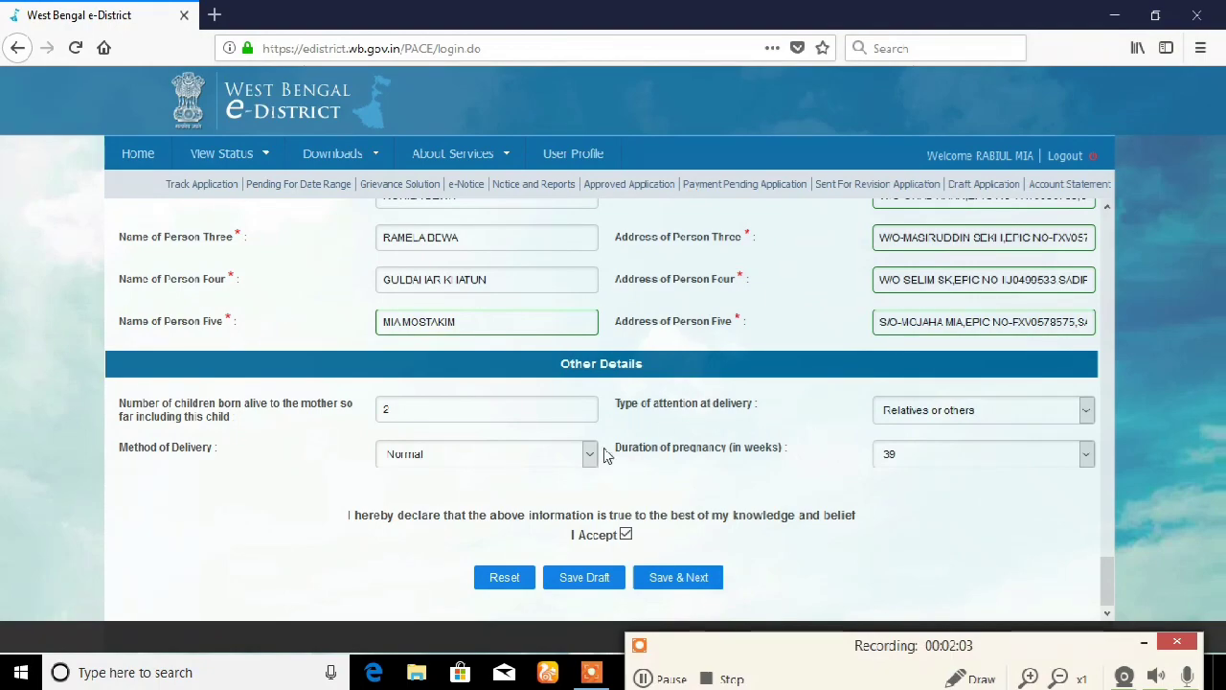
pyautogui.scroll(10, 825, 547)
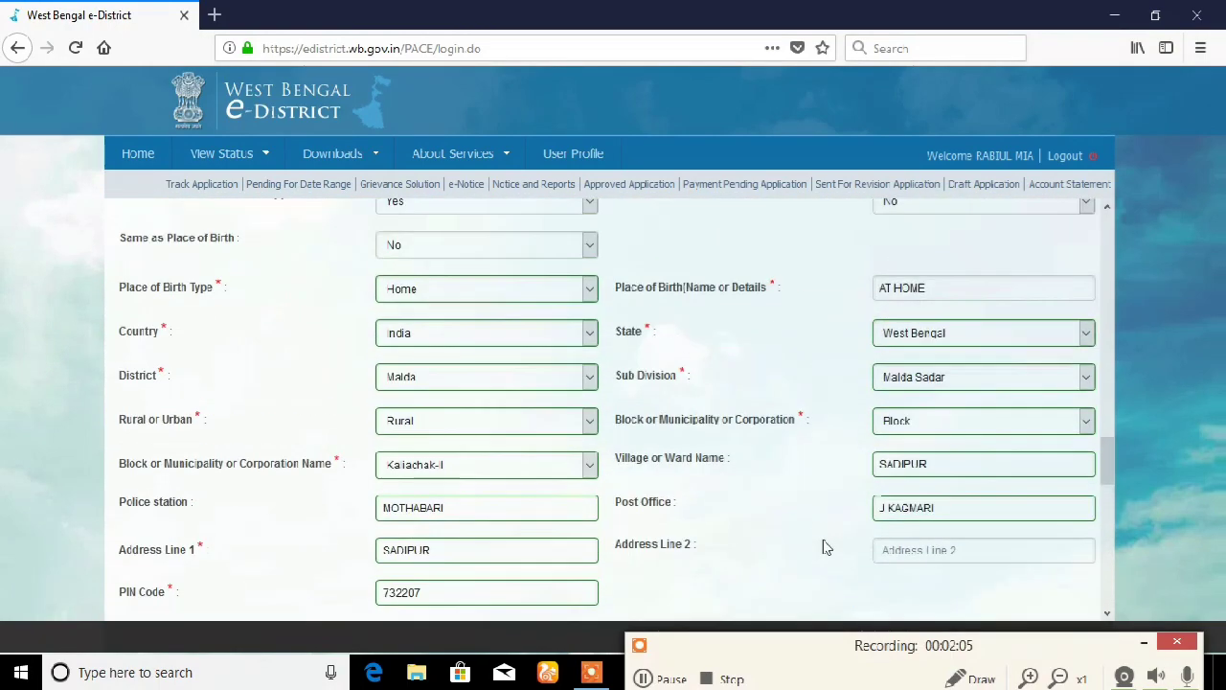
pyautogui.scroll(12, 826, 547)
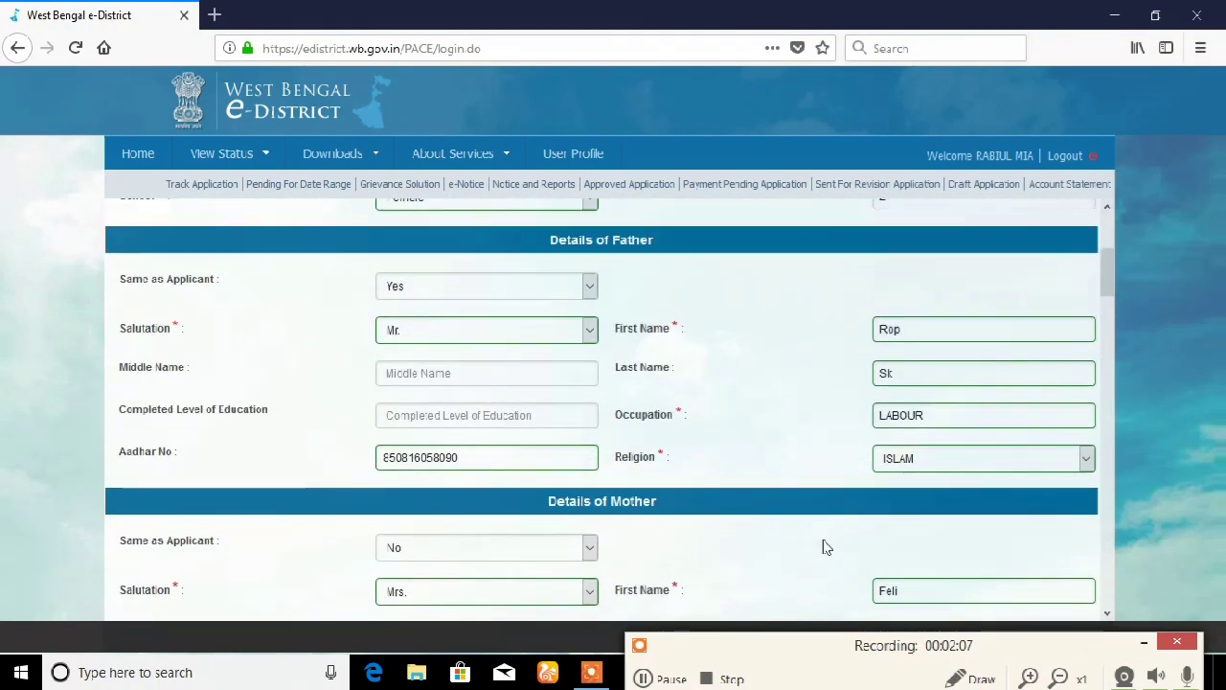
pyautogui.scroll(-12, 826, 547)
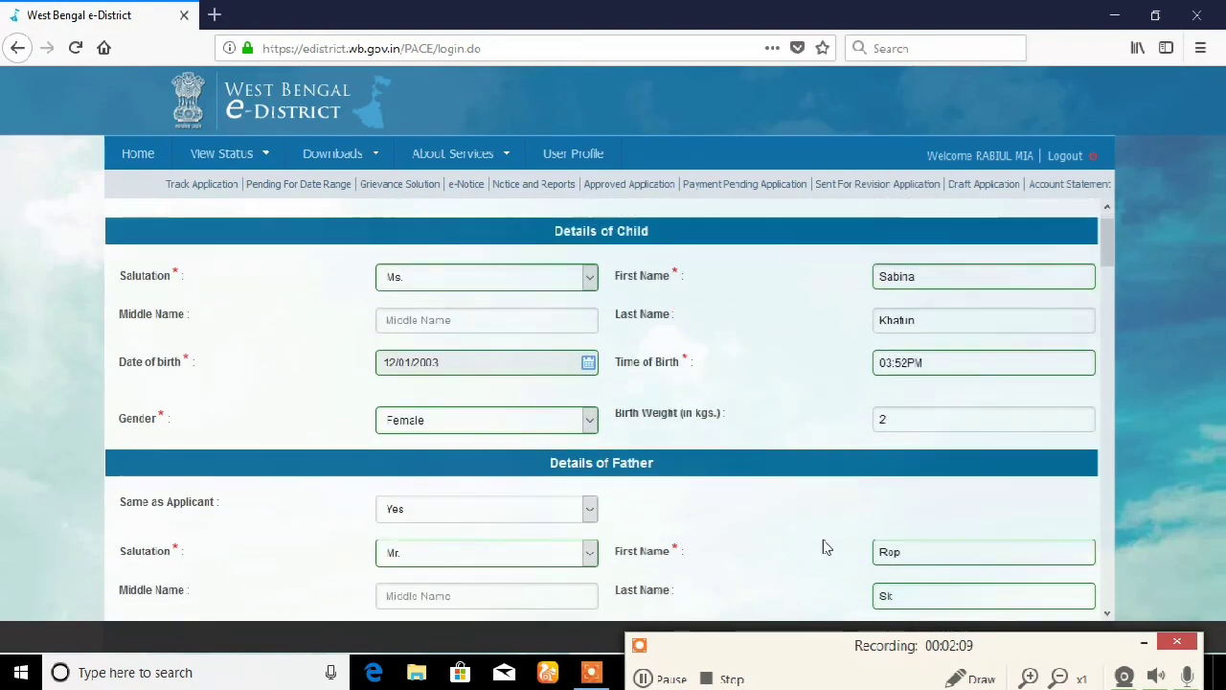
pyautogui.scroll(5, 826, 547)
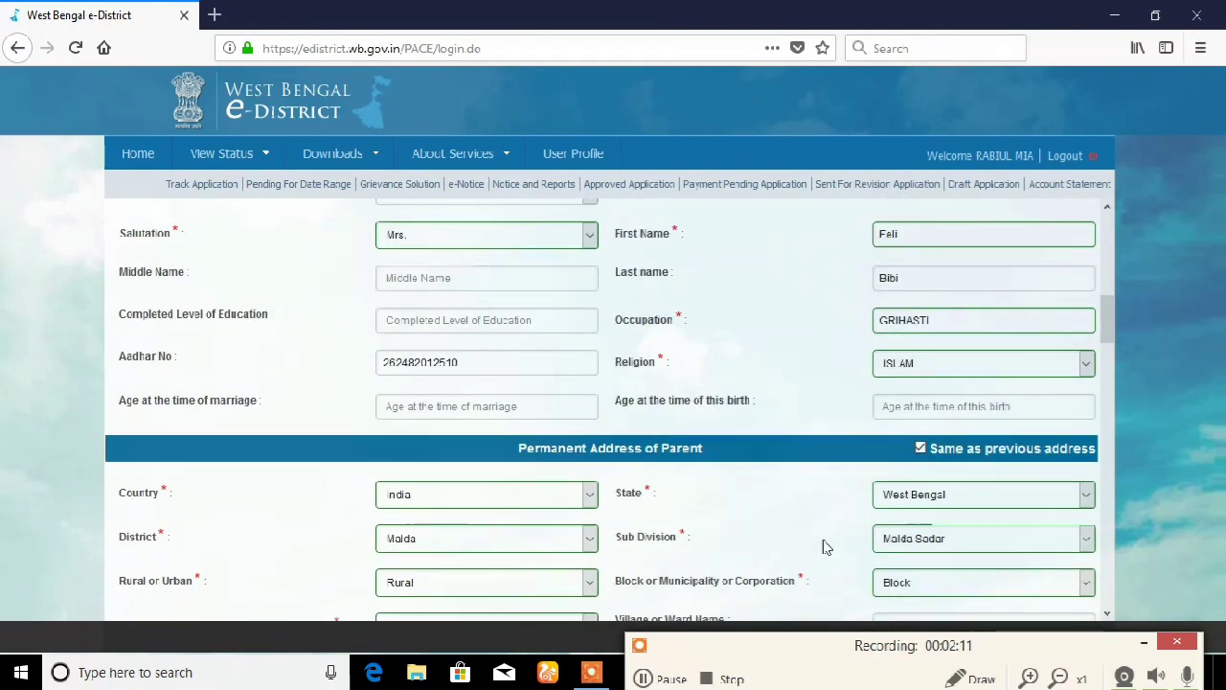
pyautogui.scroll(-10, 826, 547)
pyautogui.scroll(-10, 826, 547)
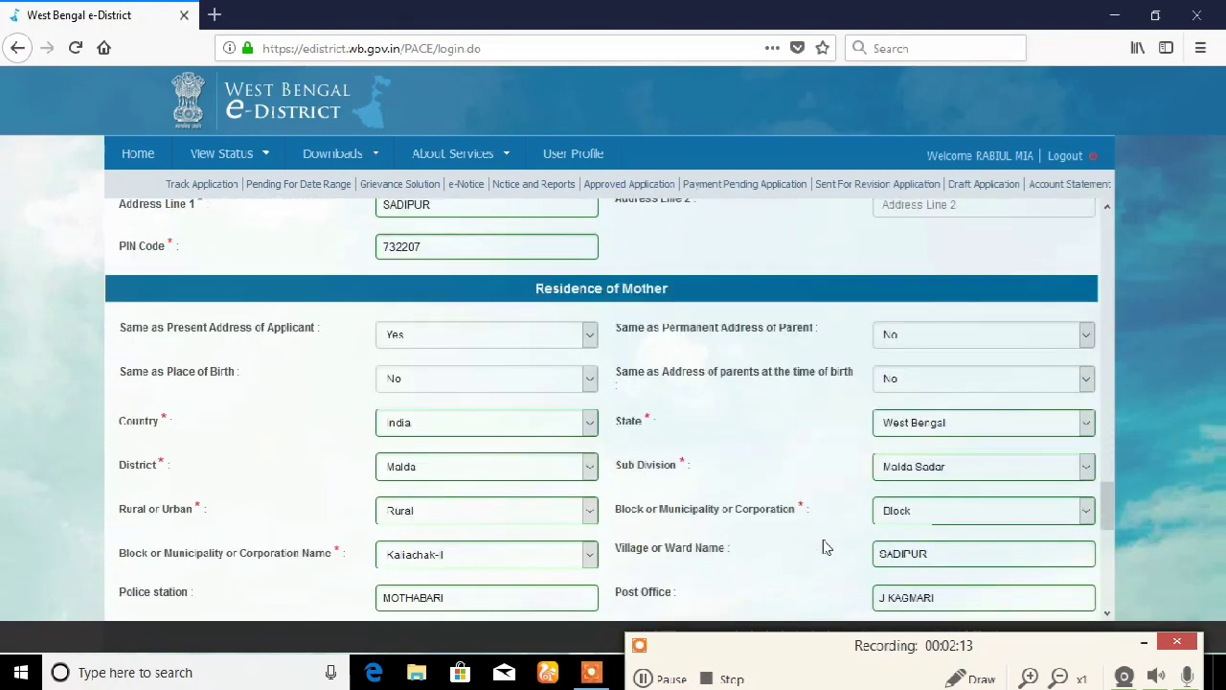
pyautogui.click(684, 578)
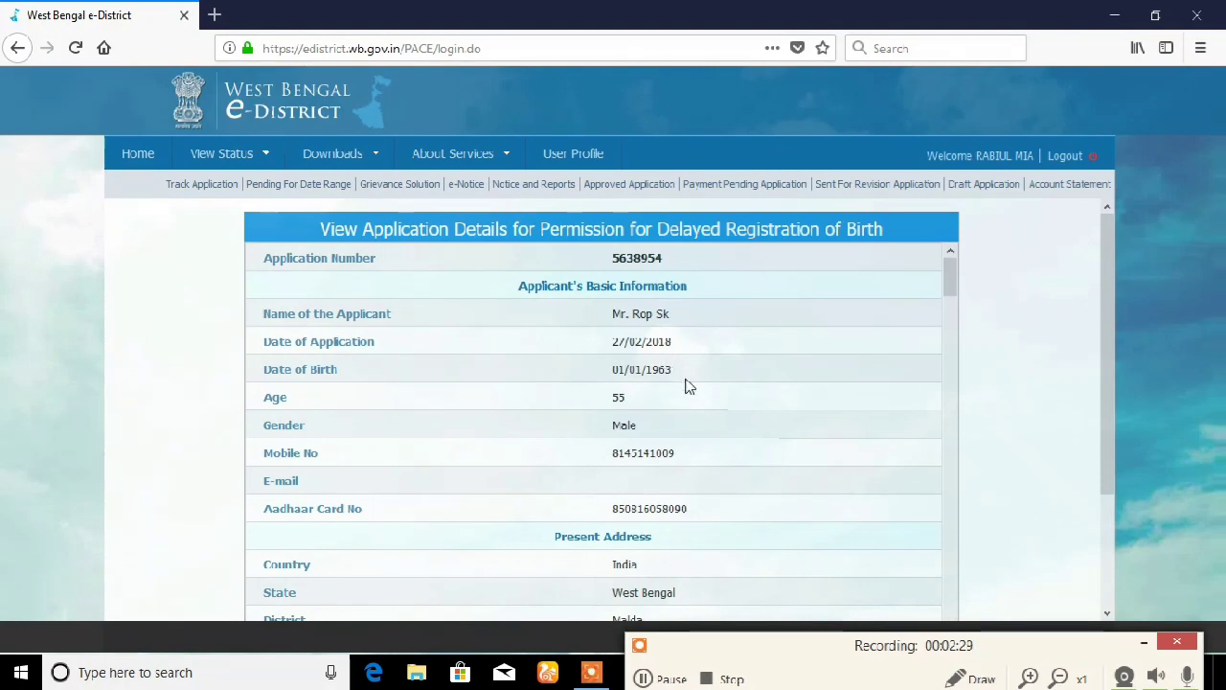
# Review the saved application details, from the applicant's basic information through the five local persons to the Other Details.
pyautogui.scroll(-8, 661, 422)
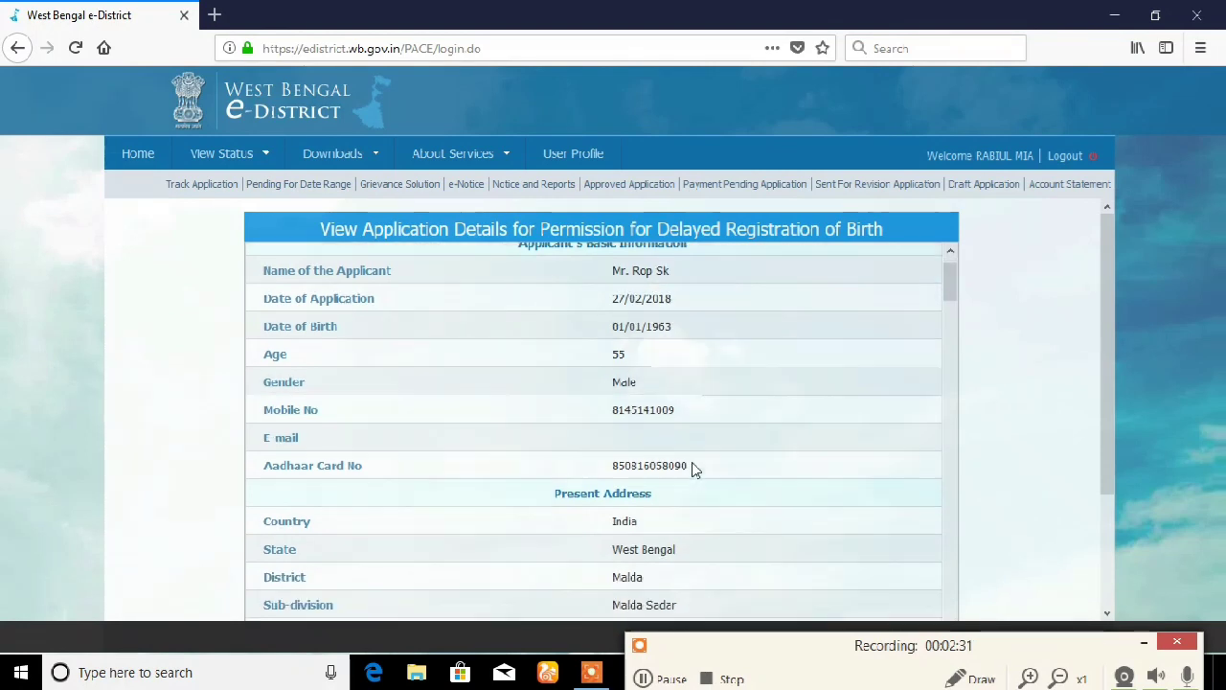
pyautogui.scroll(4, 646, 302)
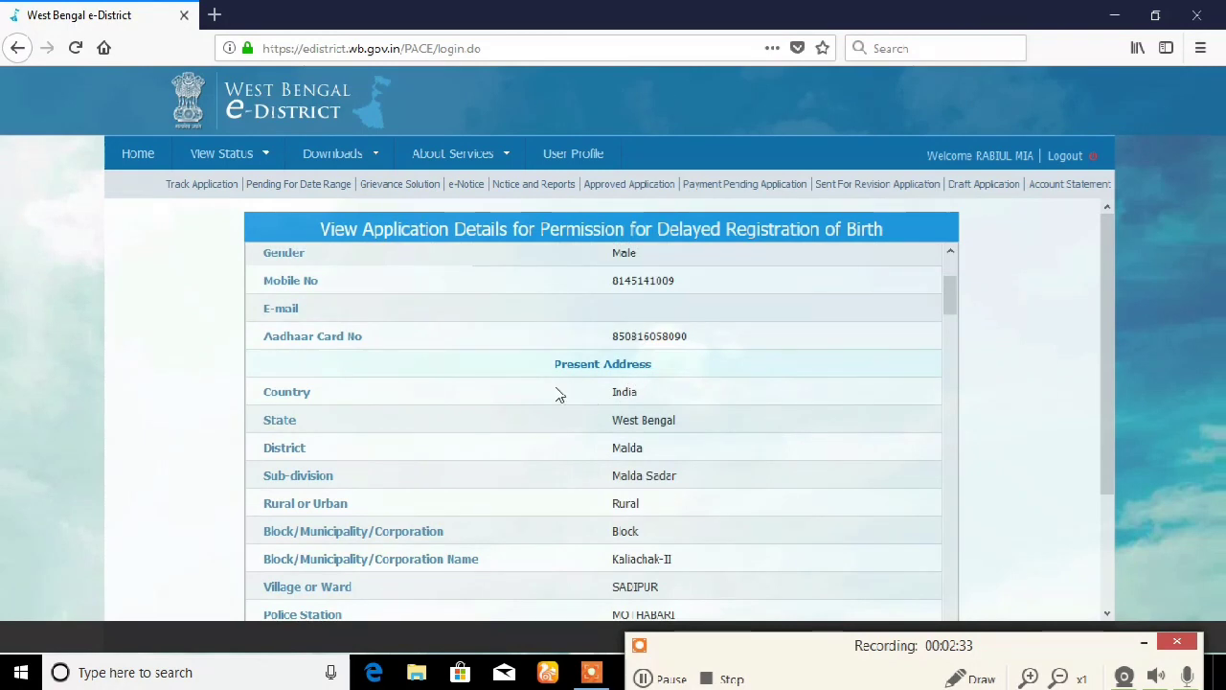
pyautogui.scroll(-4, 684, 416)
pyautogui.scroll(-8, 679, 461)
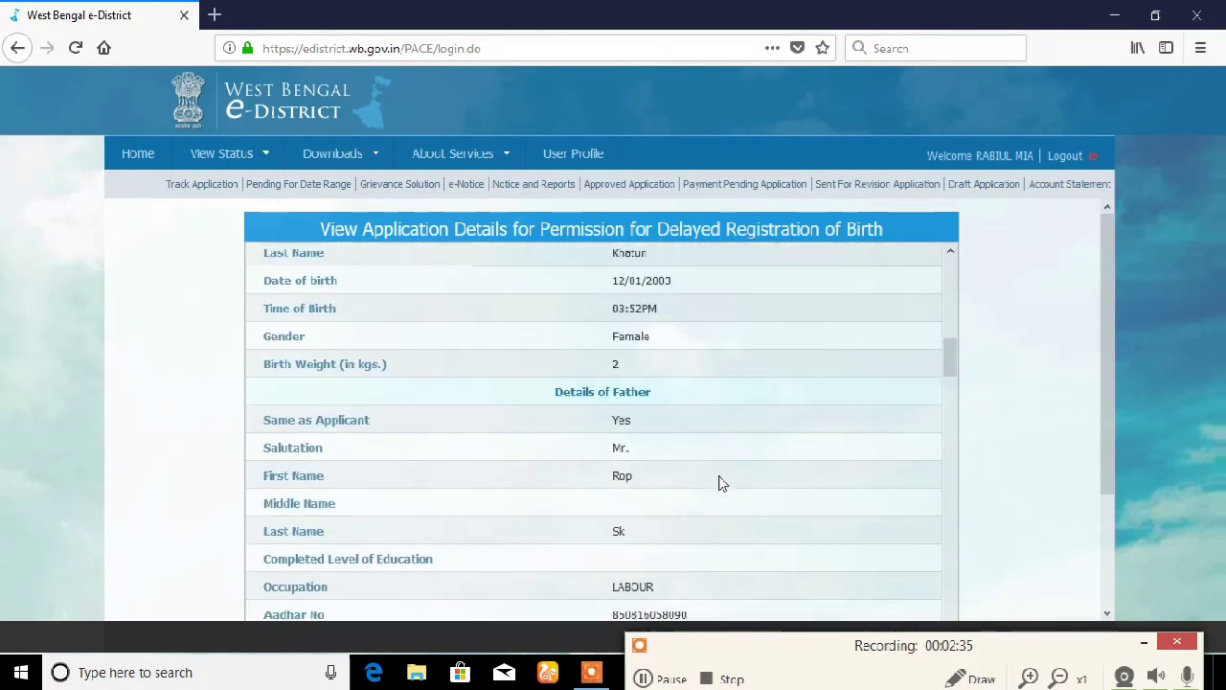
pyautogui.scroll(3, 703, 399)
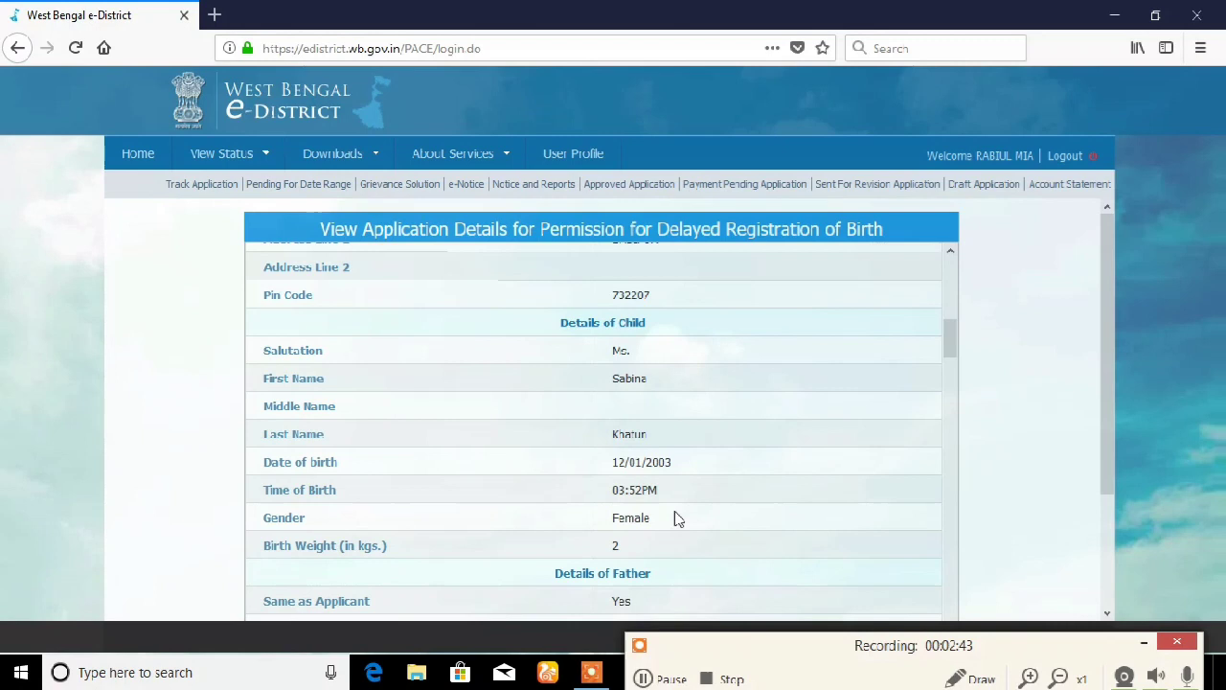
pyautogui.scroll(-10, 697, 469)
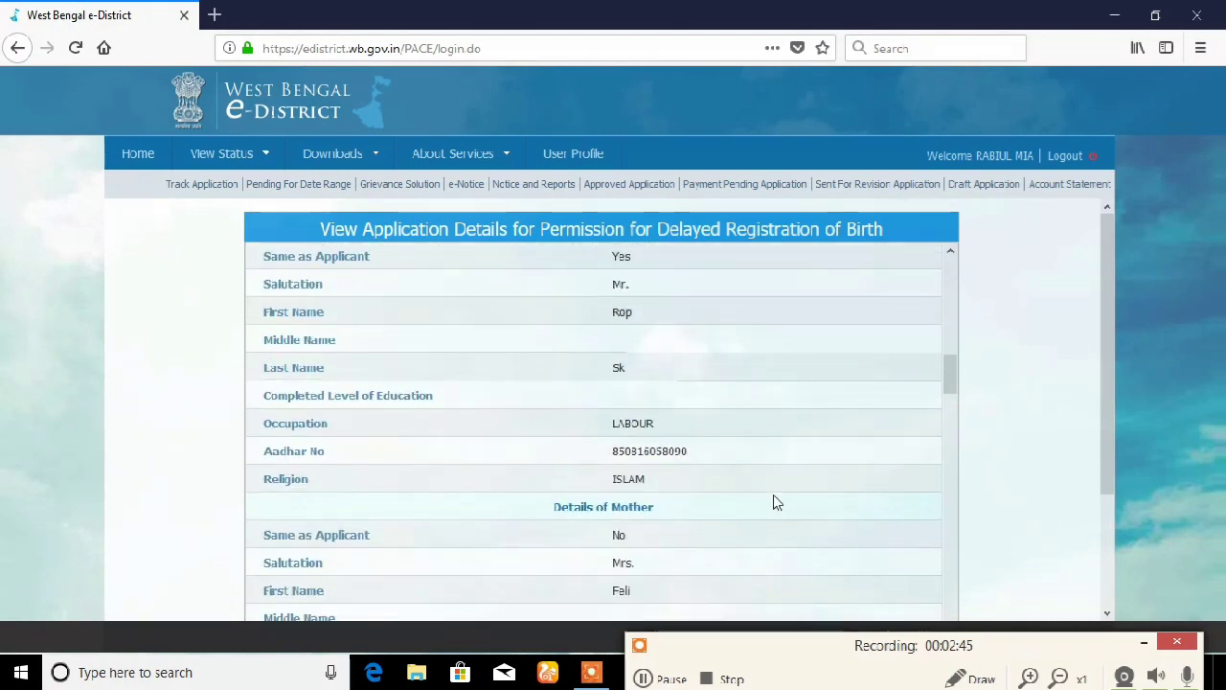
pyautogui.scroll(-3, 971, 511)
pyautogui.scroll(-10, 923, 496)
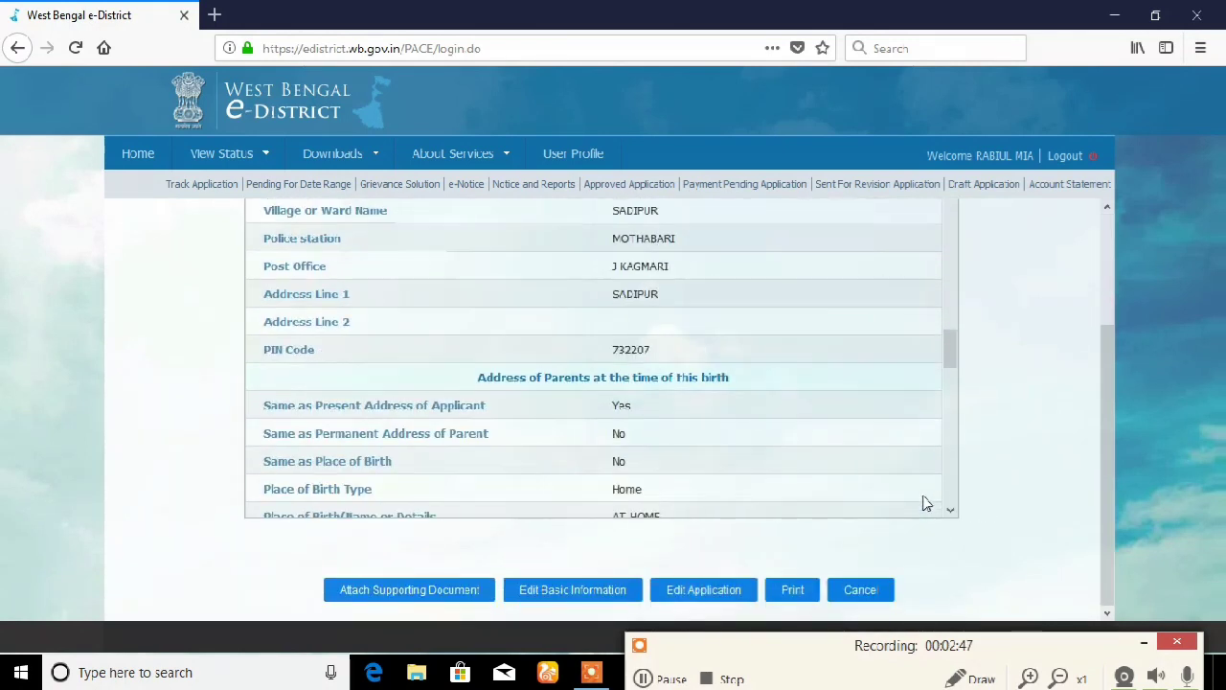
pyautogui.scroll(-8, 616, 476)
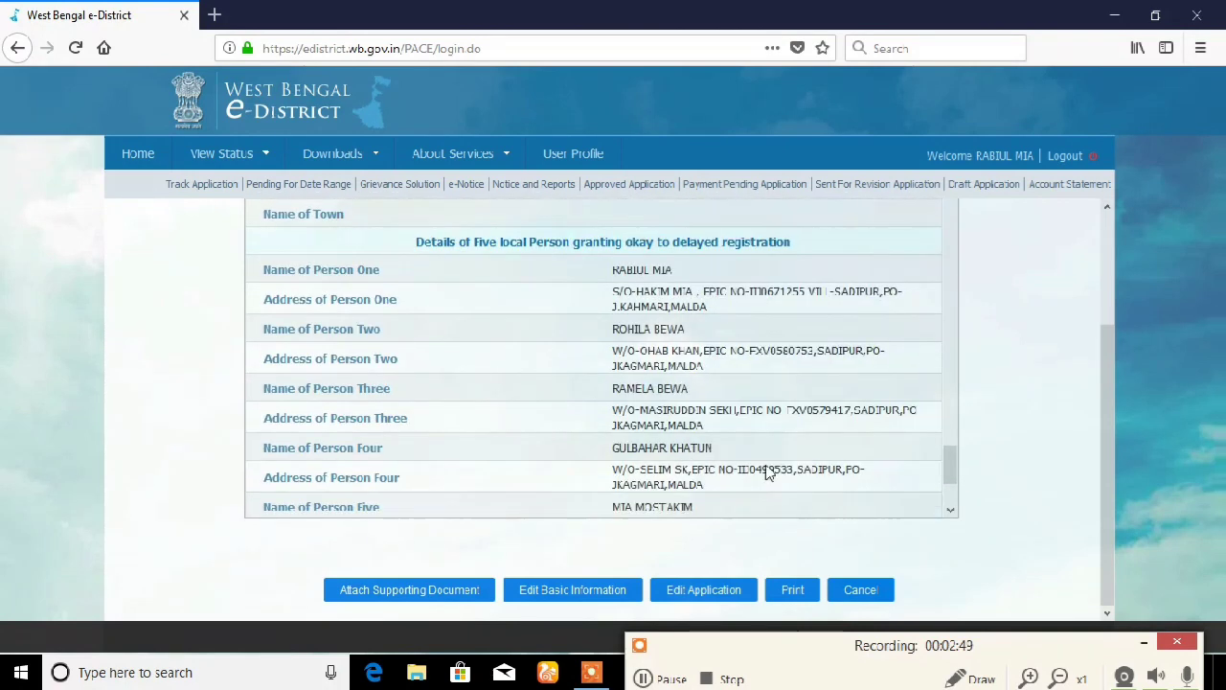
pyautogui.scroll(1, 728, 338)
pyautogui.scroll(3, 575, 325)
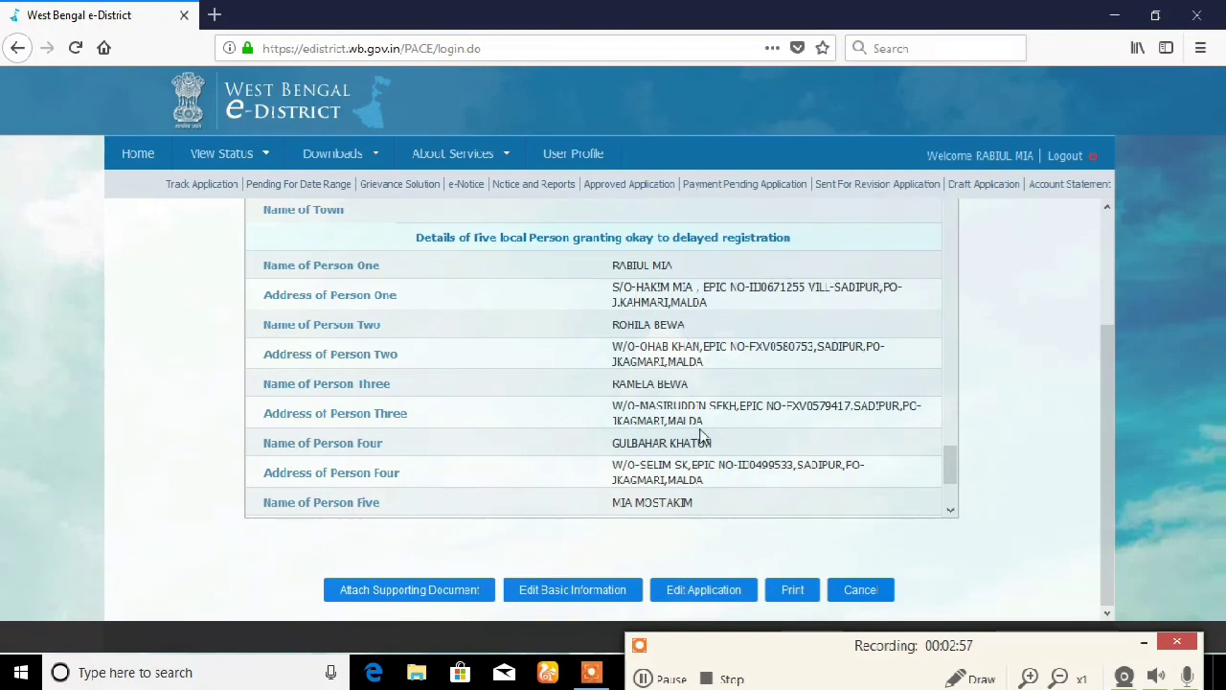
pyautogui.scroll(-3, 890, 473)
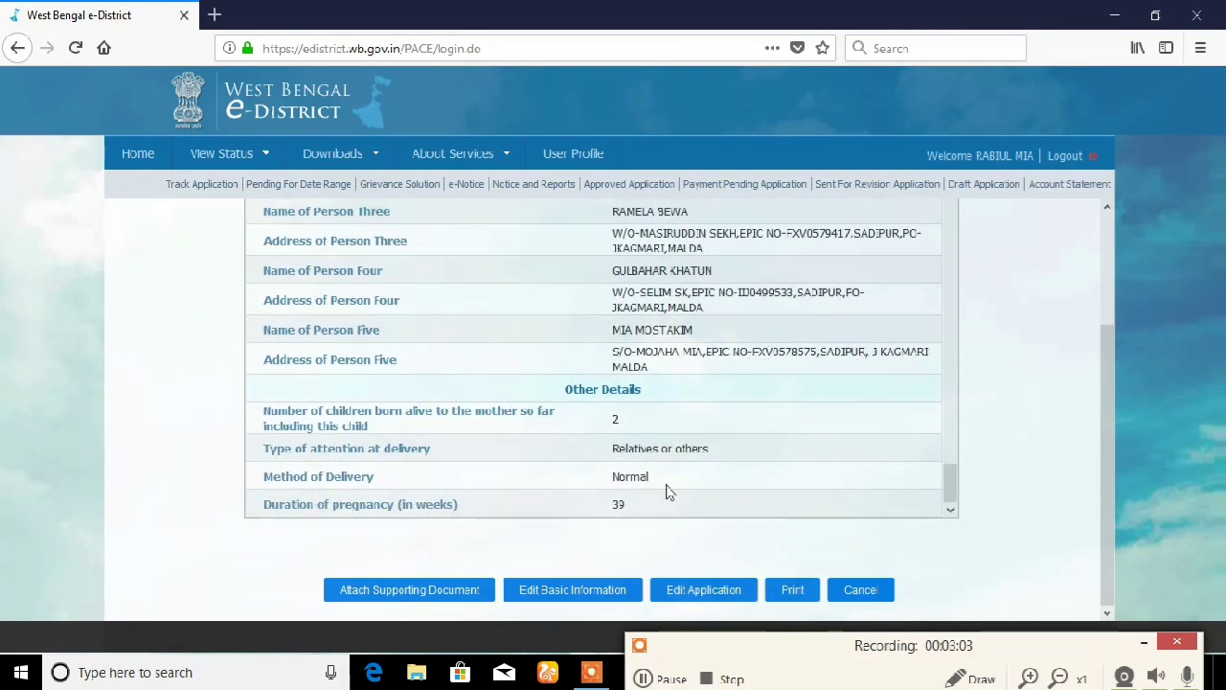
# Proceed to attaching supporting documents and upload a.jpg as the Birth Proof, the verification certificate from Pradhan / Chairman.
pyautogui.click(401, 594)
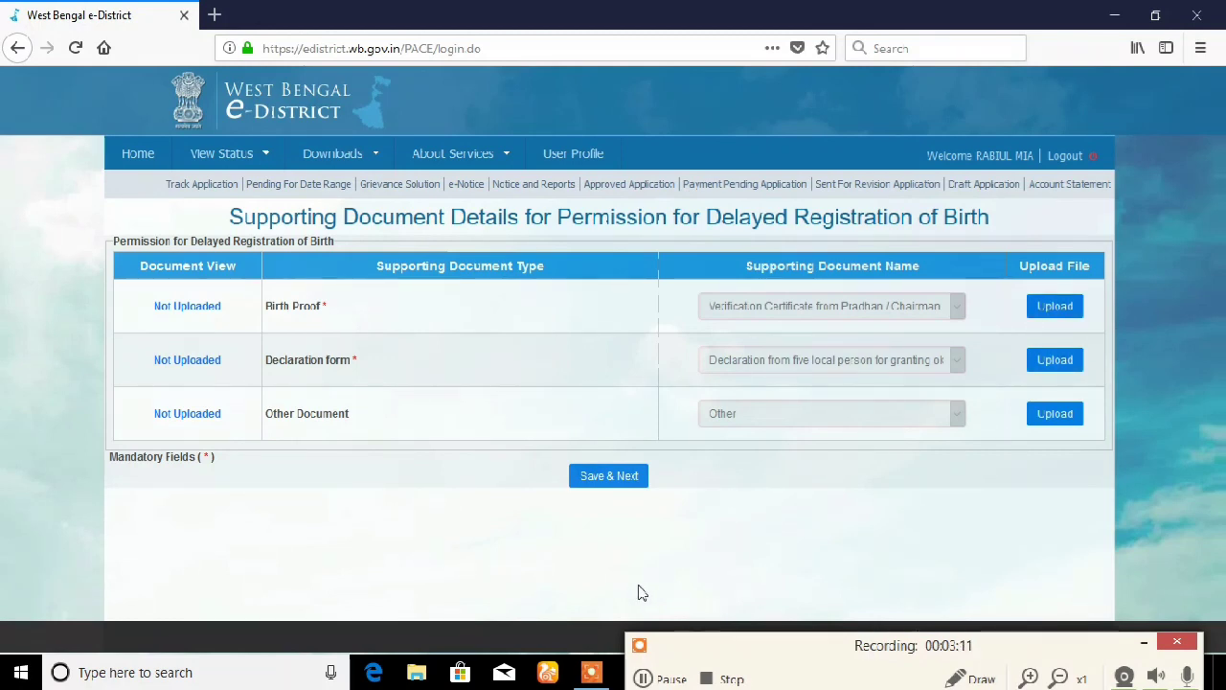
pyautogui.click(651, 680)
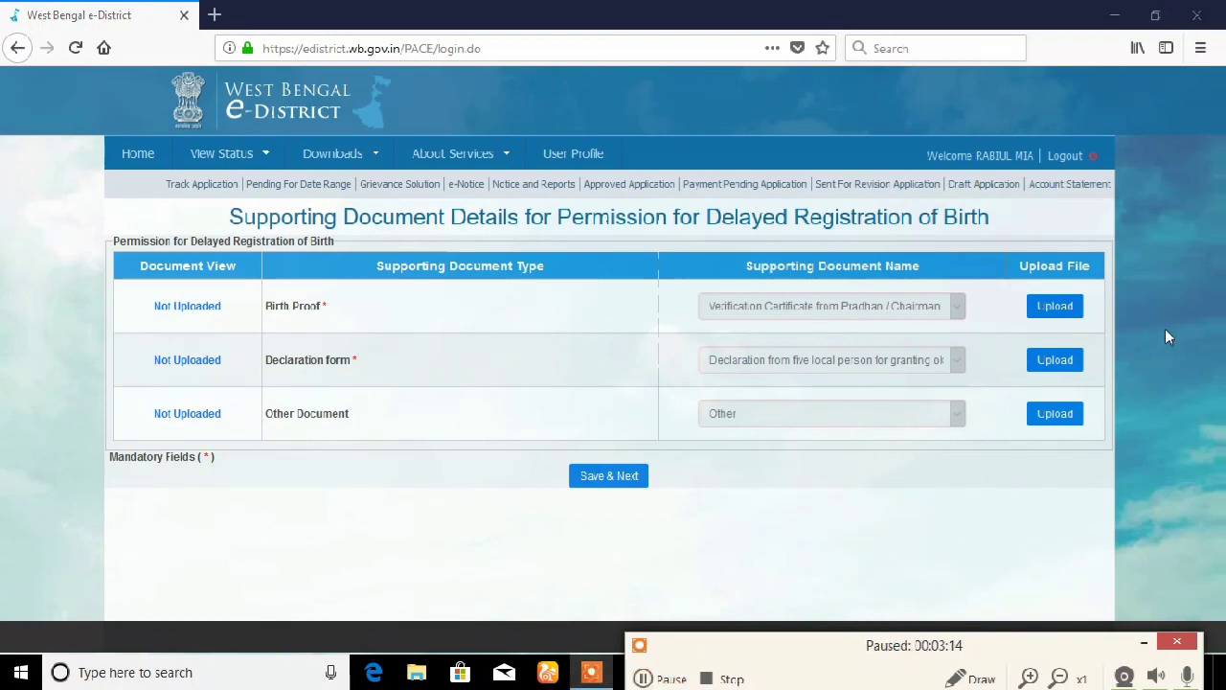
pyautogui.click(1058, 308)
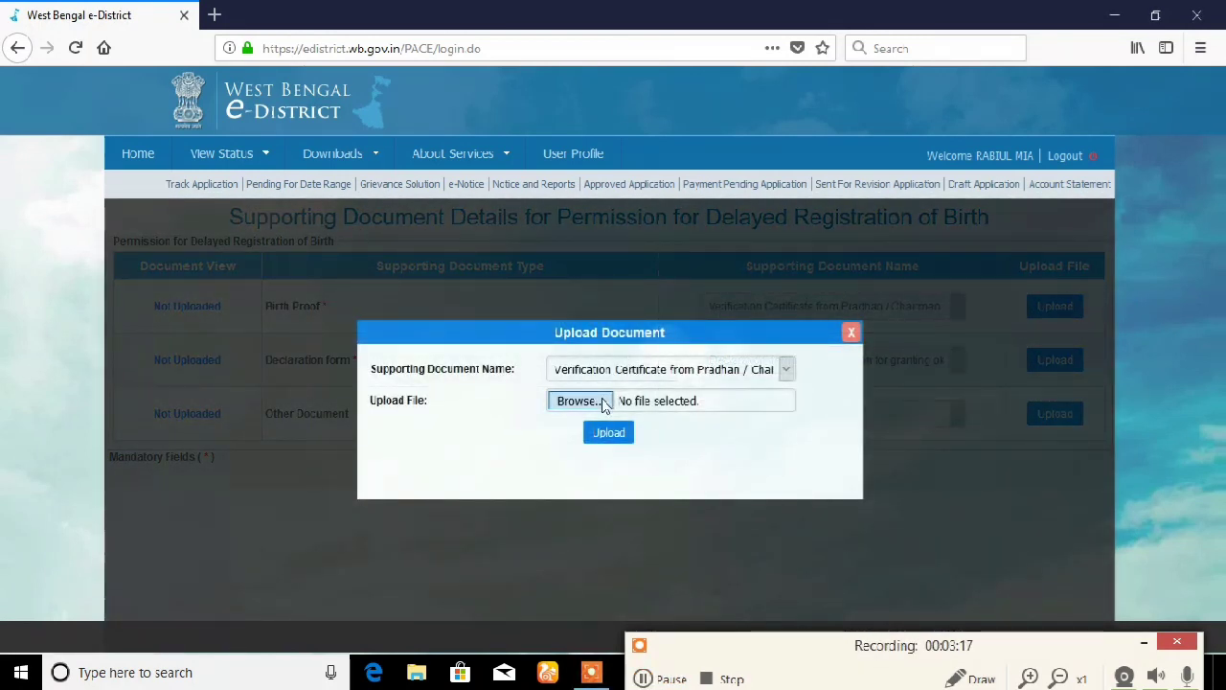
pyautogui.click(605, 402)
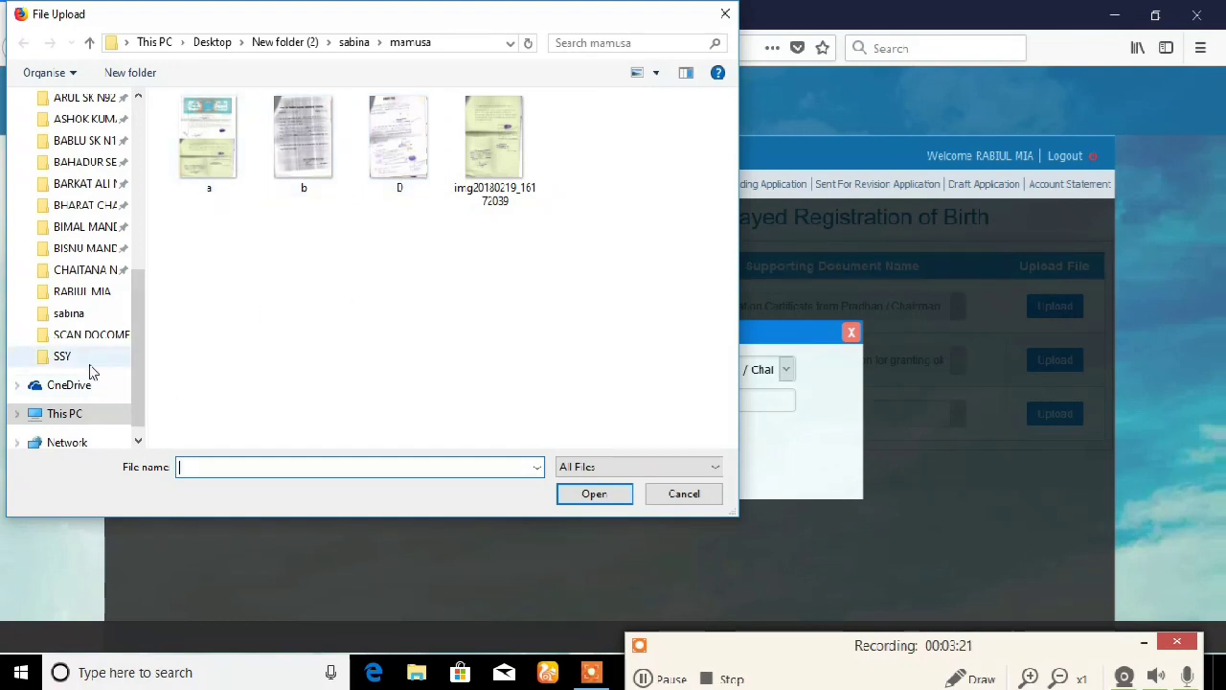
pyautogui.click(97, 319)
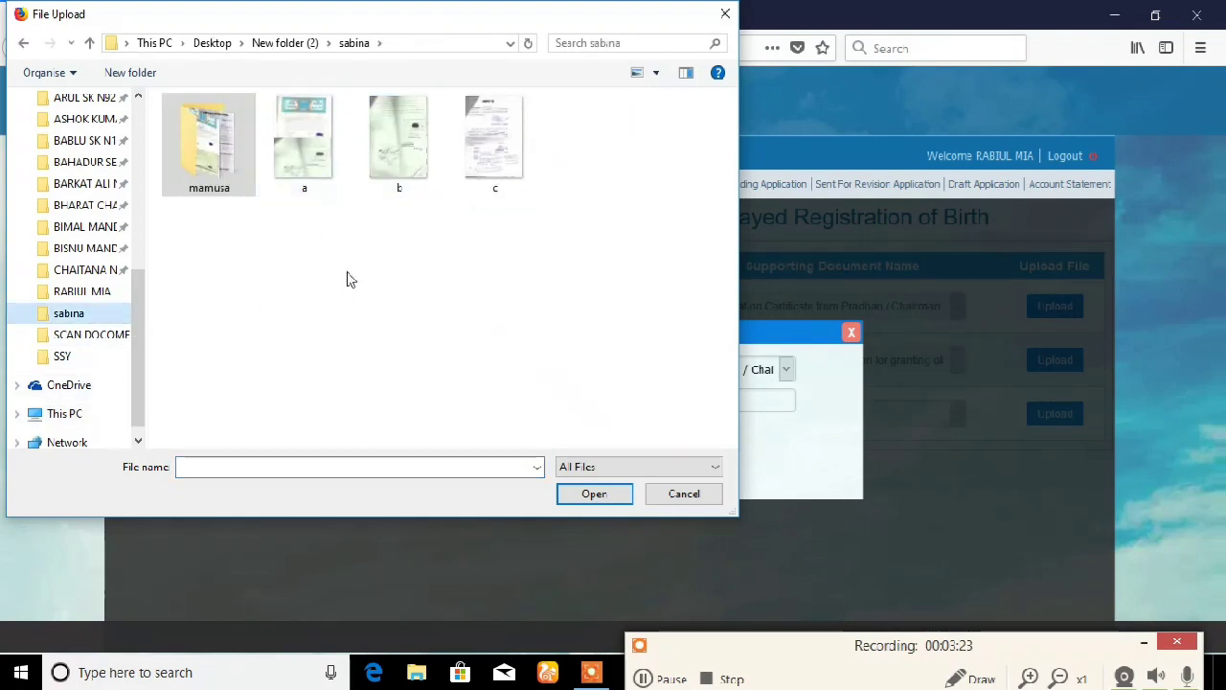
pyautogui.click(316, 135)
pyautogui.doubleClick(314, 134)
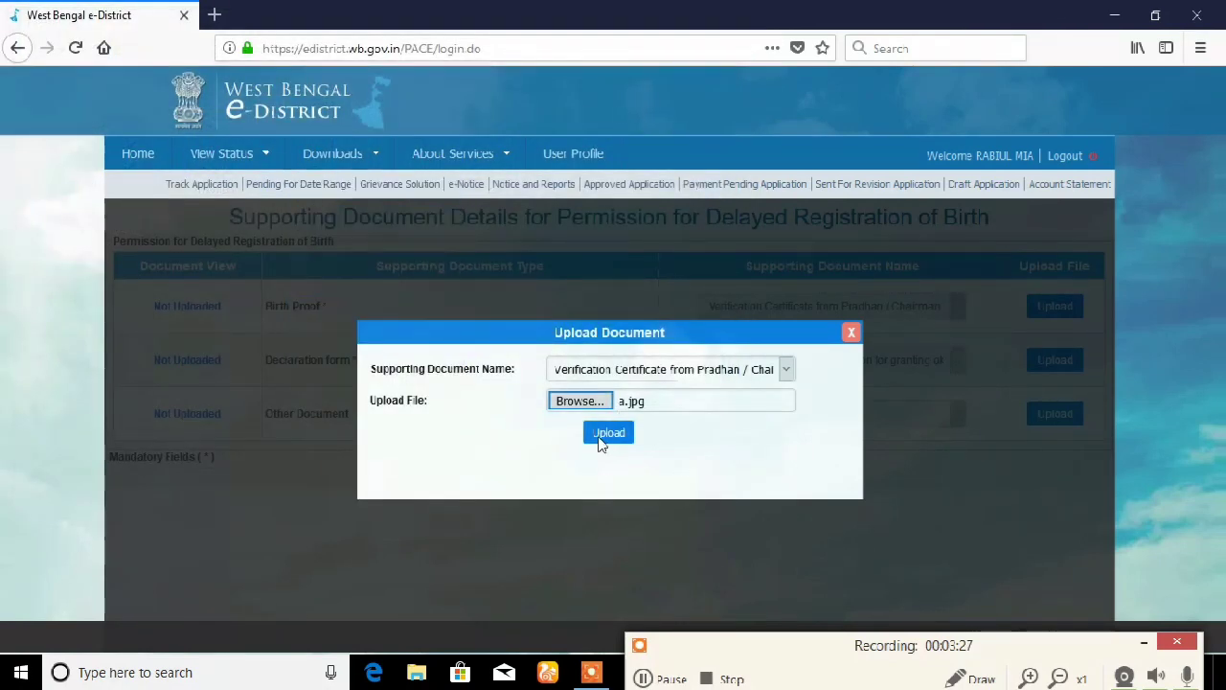
pyautogui.click(607, 436)
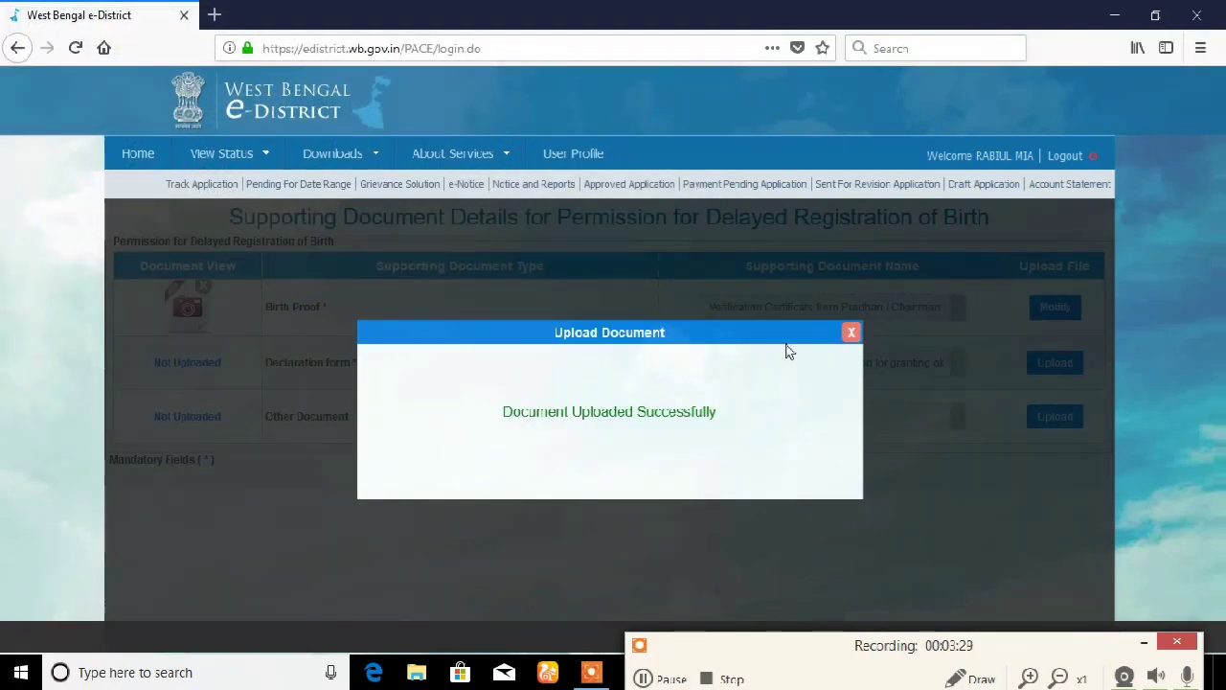
pyautogui.click(849, 339)
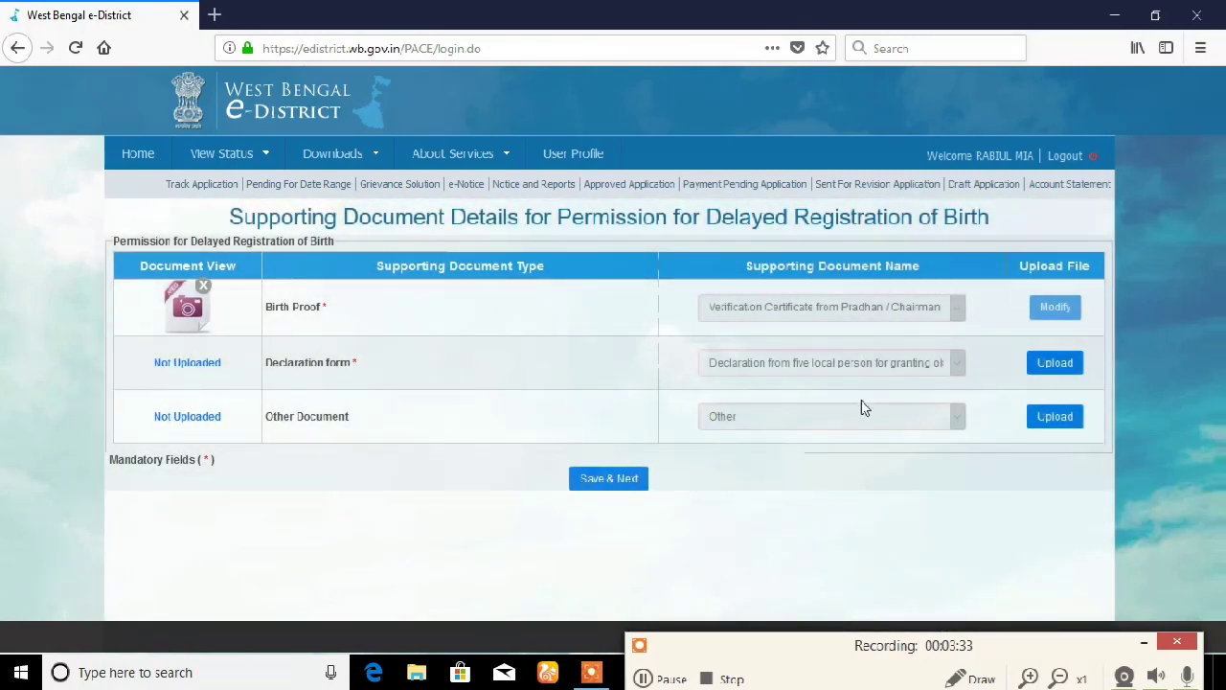
# Examine the scanned declaration c.jpg and the scanned certificate D.jpg in the photo viewer.
pyautogui.click(643, 678)
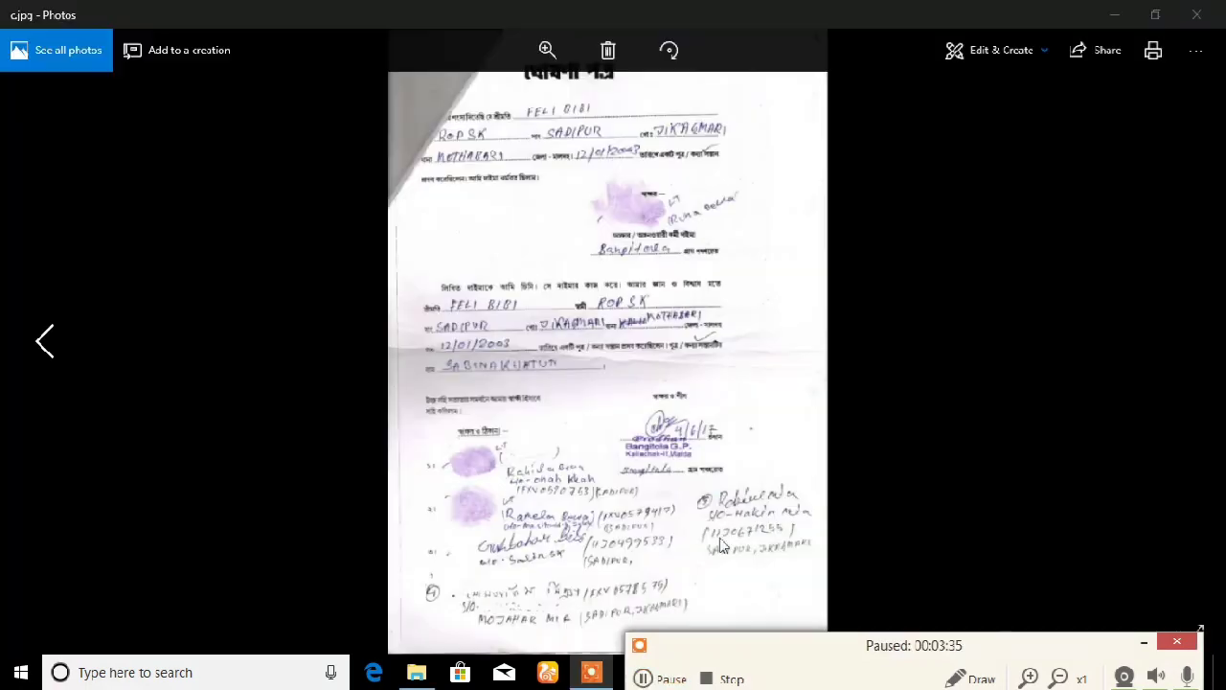
pyautogui.scroll(1, 580, 330)
pyautogui.scroll(-1, 545, 282)
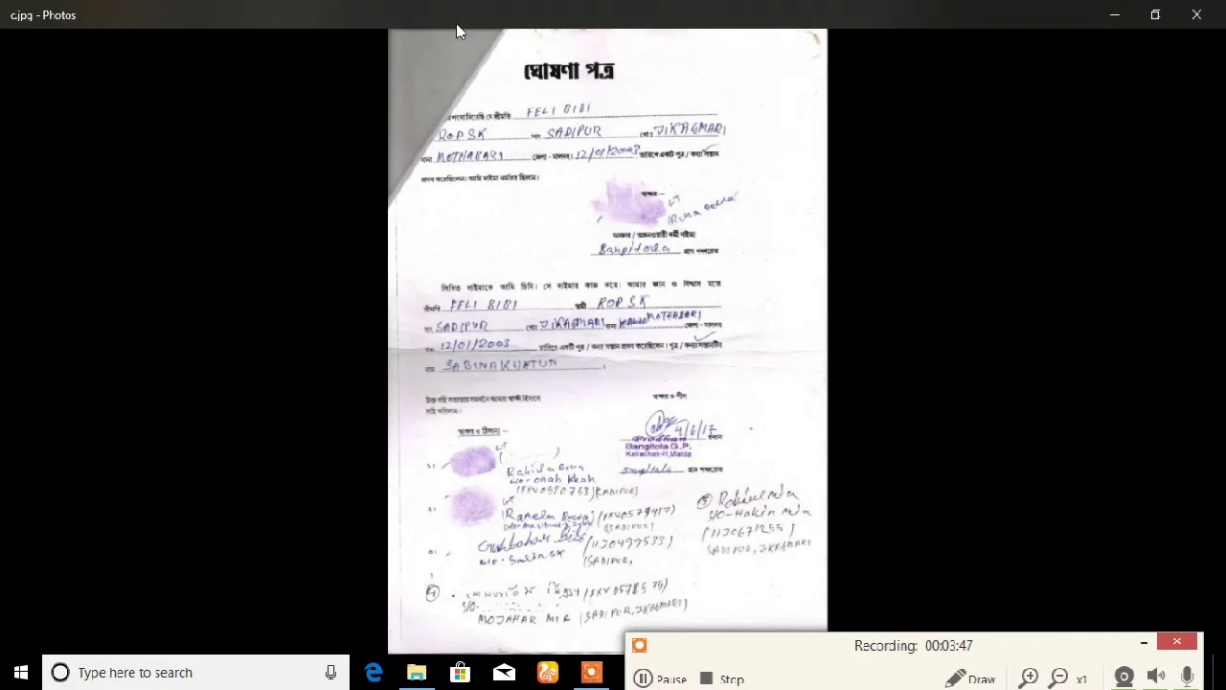
pyautogui.click(642, 678)
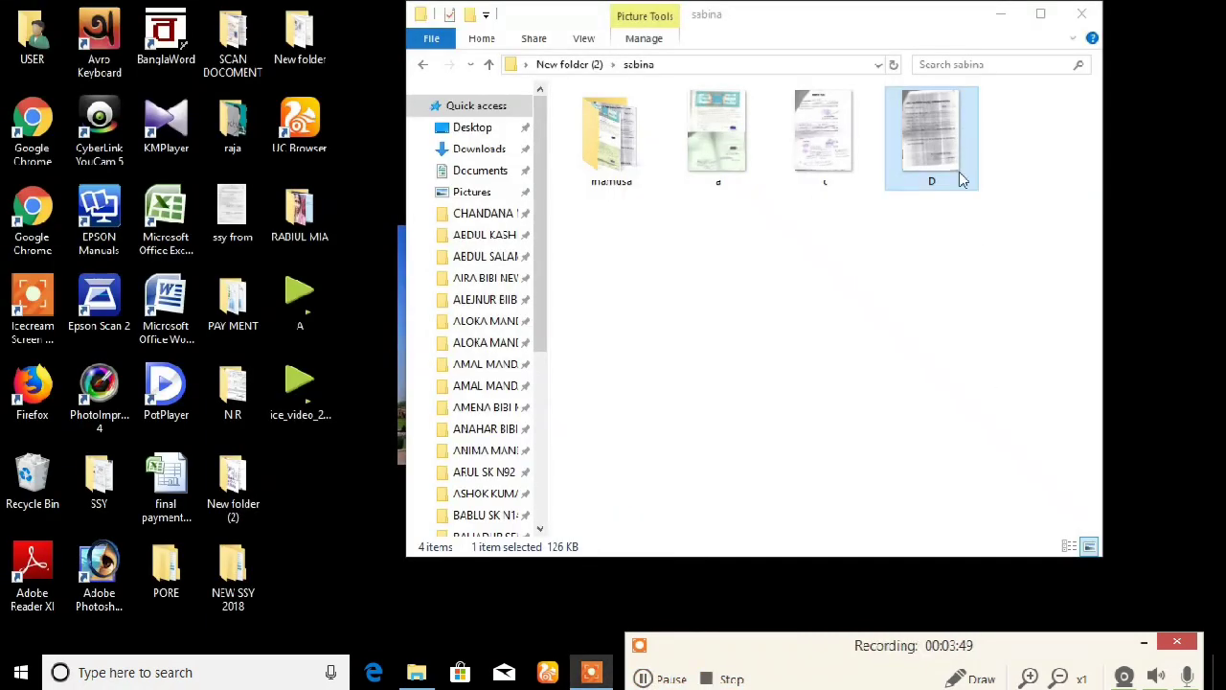
pyautogui.doubleClick(944, 146)
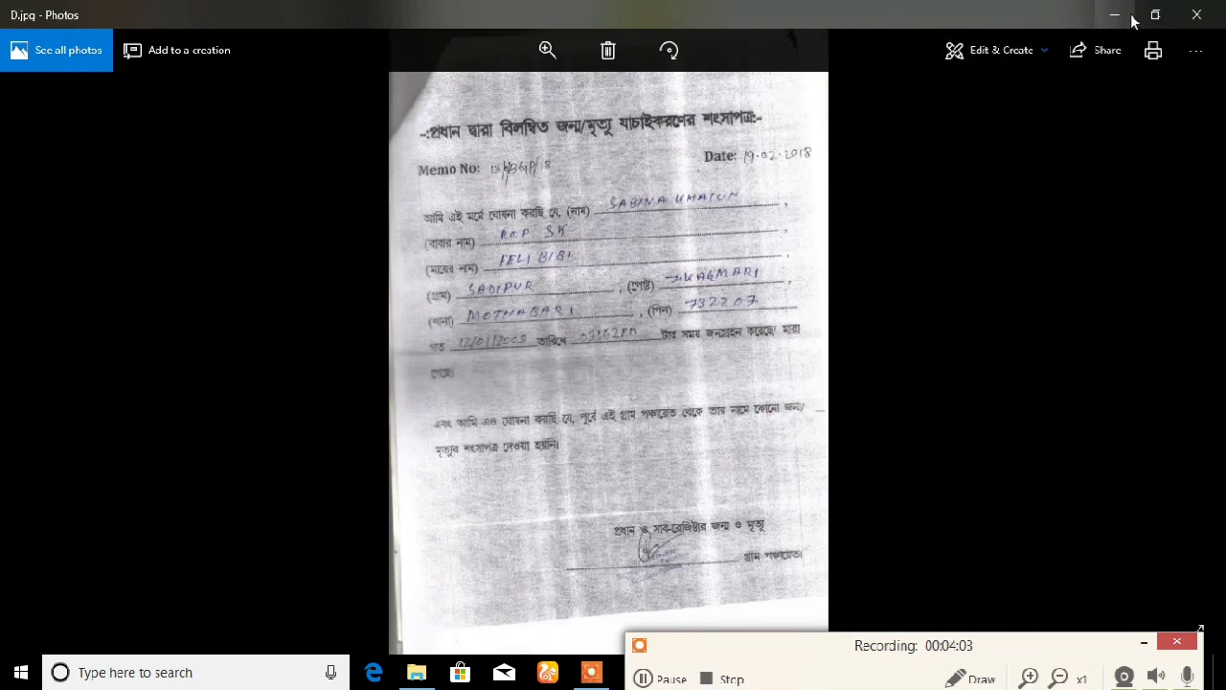
pyautogui.click(643, 678)
pyautogui.click(719, 673)
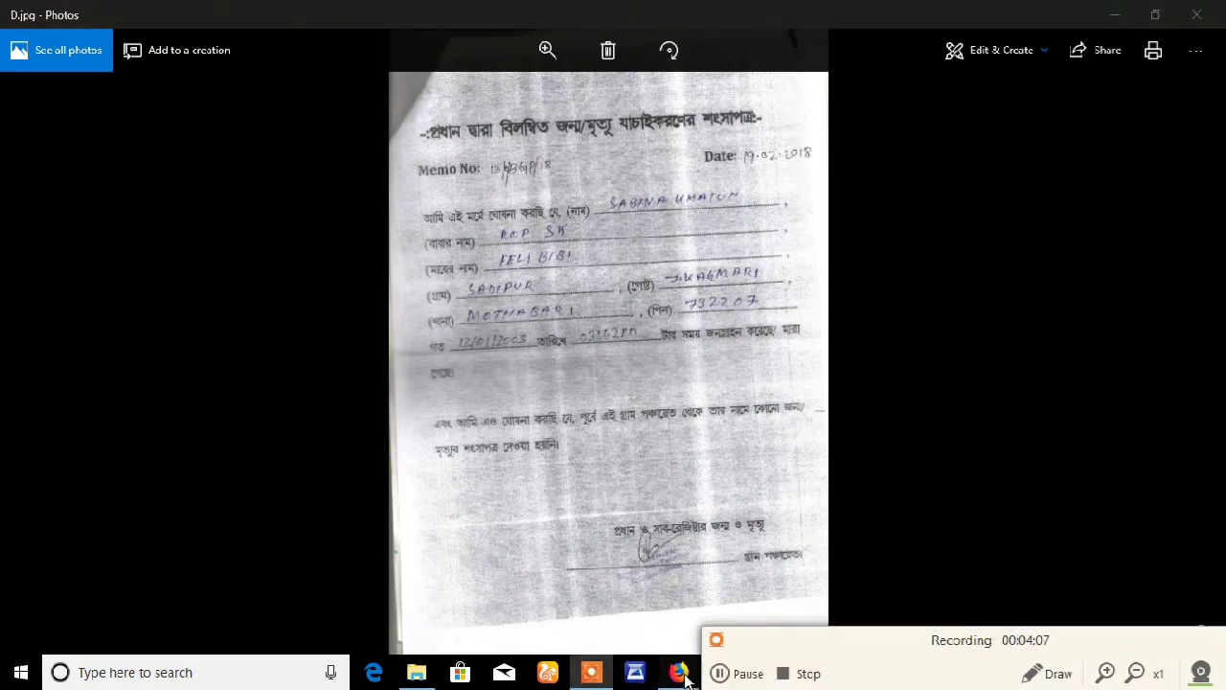
# Switch back to Firefox and upload c.jpg as the Declaration form from five local persons.
pyautogui.click(679, 672)
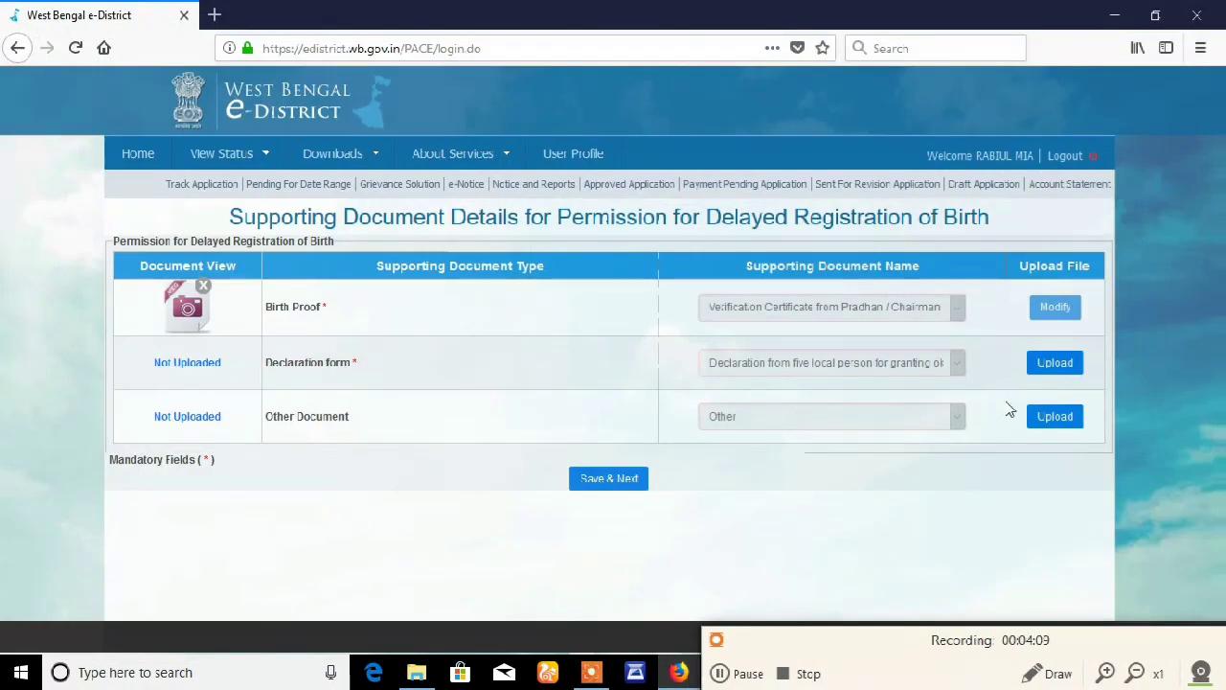
pyautogui.click(1058, 366)
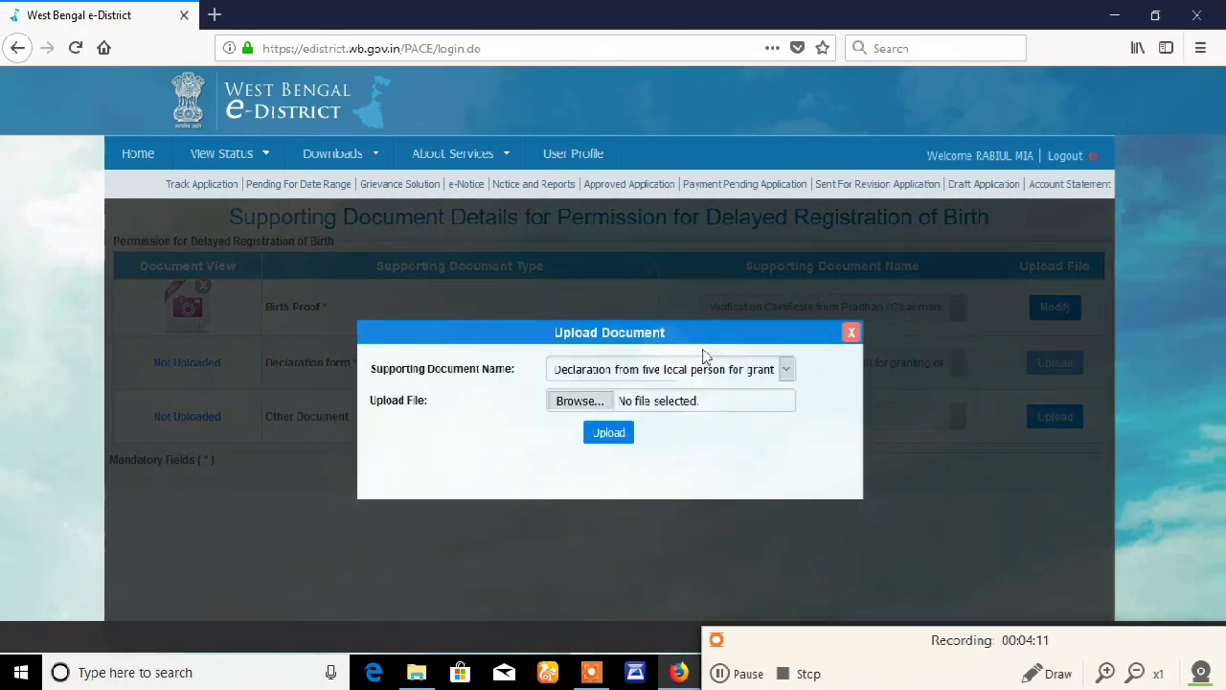
pyautogui.click(575, 402)
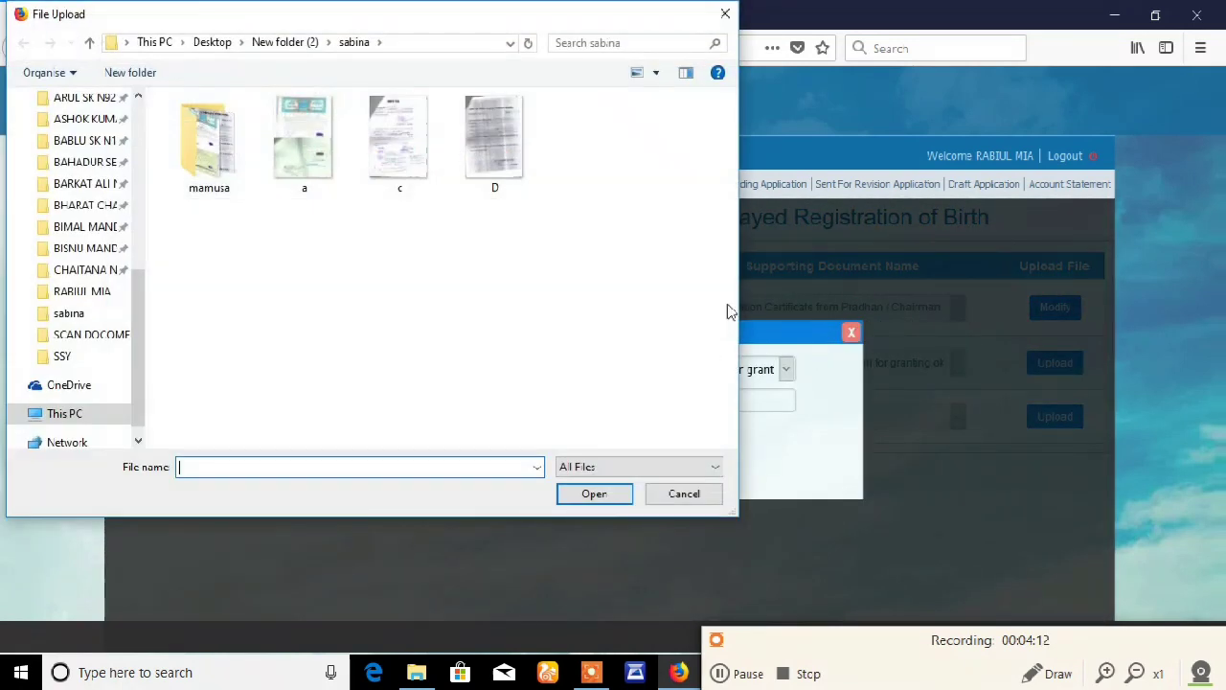
pyautogui.doubleClick(412, 145)
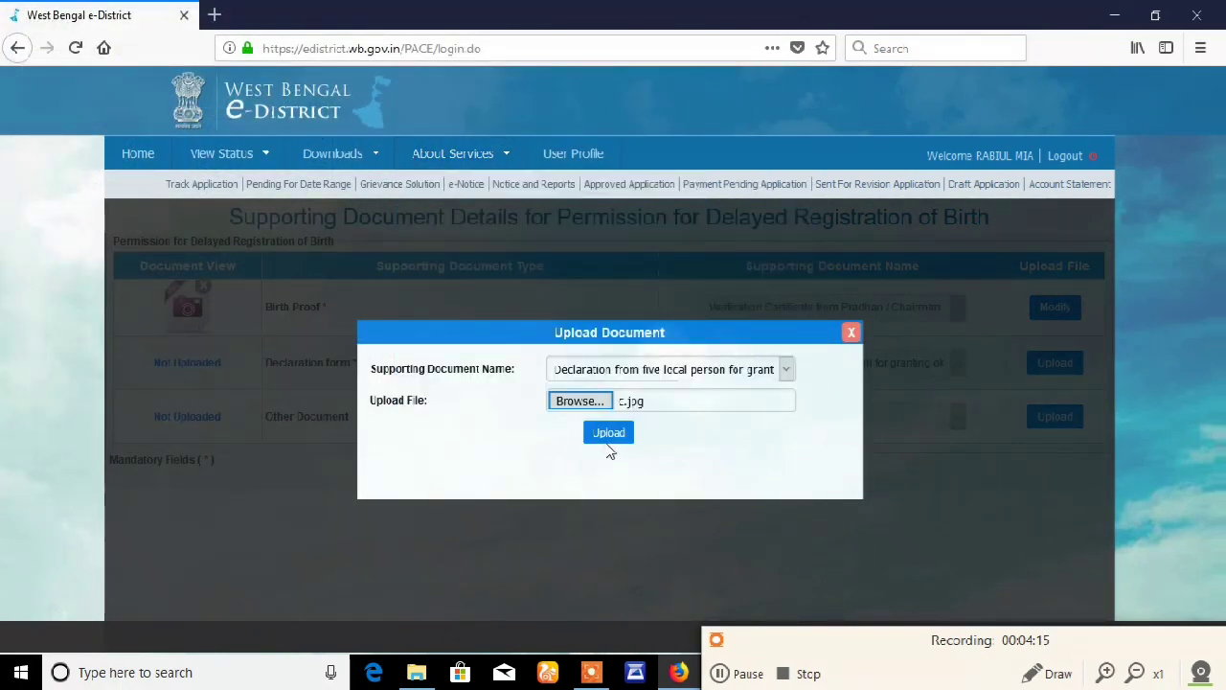
pyautogui.click(610, 436)
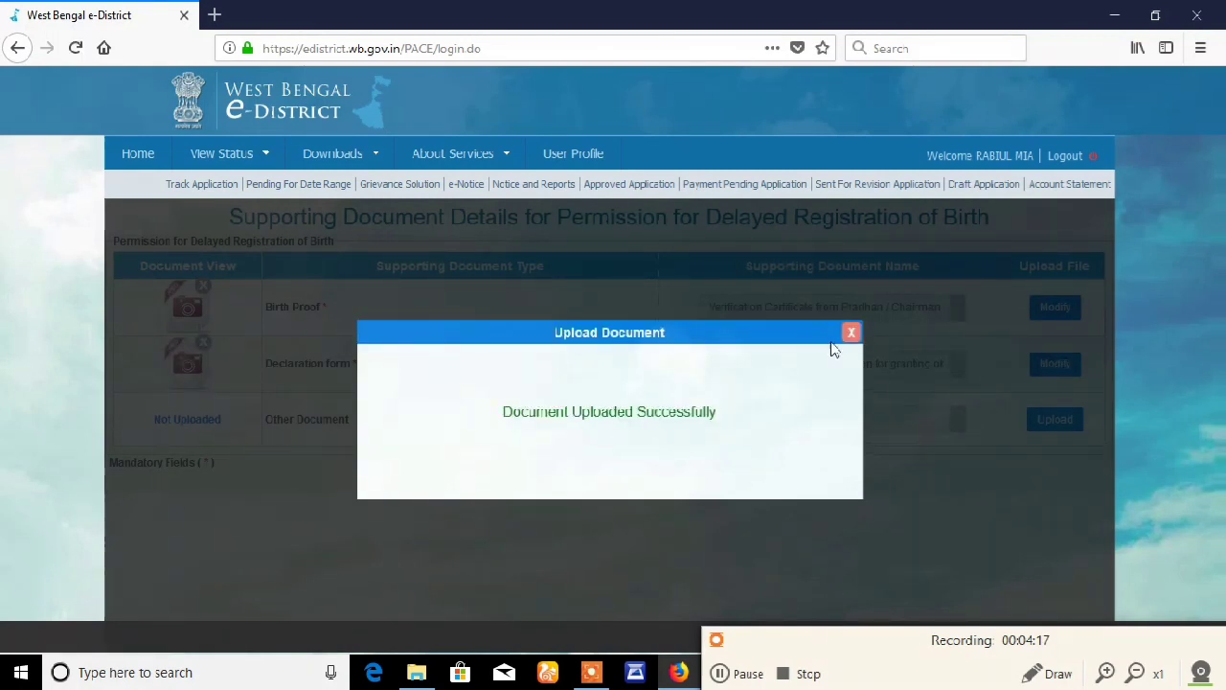
pyautogui.click(851, 332)
# Upload D.jpg as the Other Document and close the upload dialog.
pyautogui.click(1064, 423)
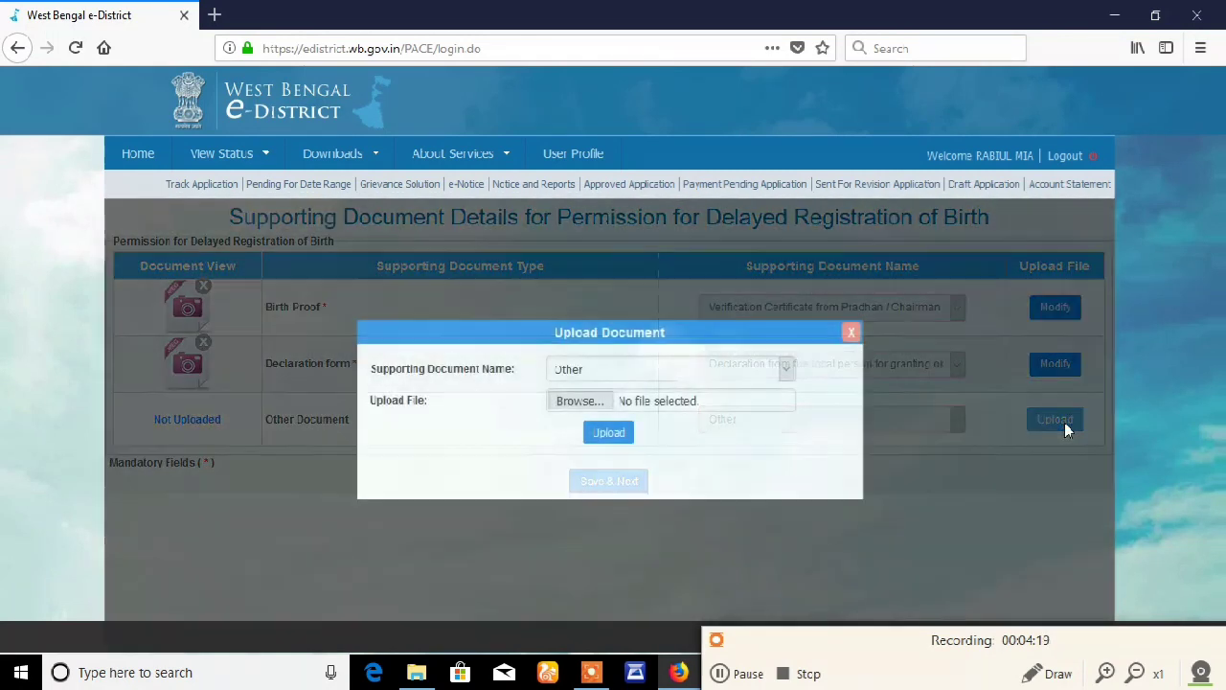
pyautogui.click(615, 434)
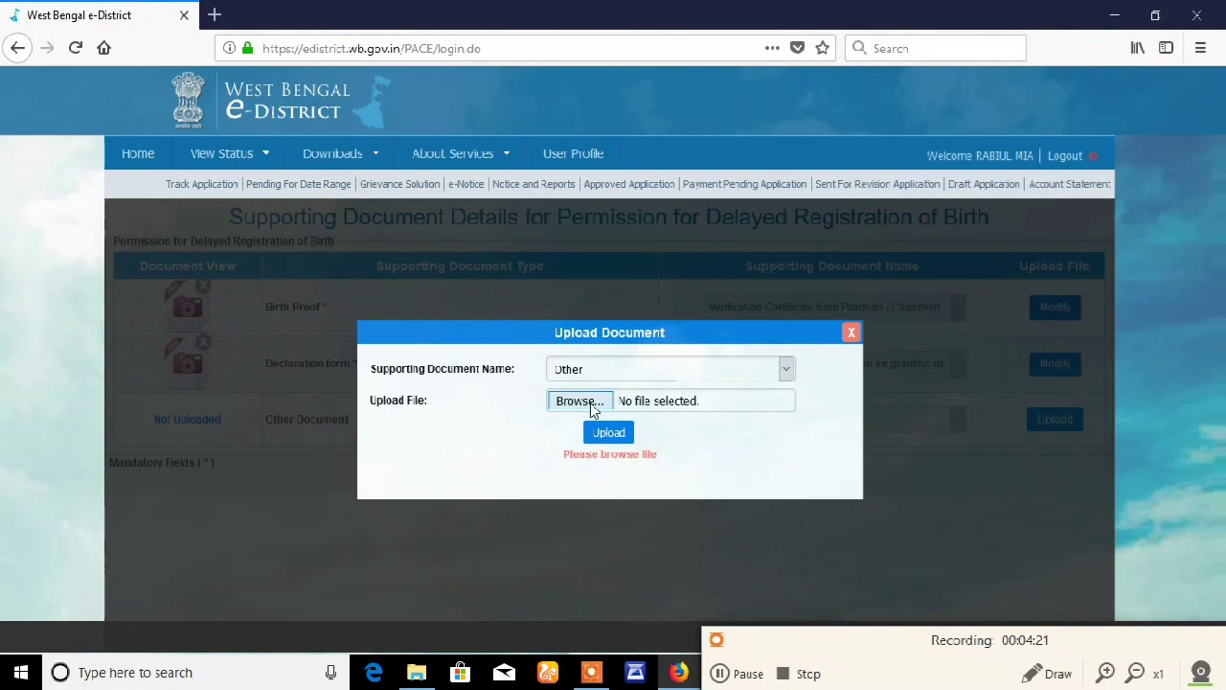
pyautogui.click(593, 402)
pyautogui.doubleClick(494, 151)
pyautogui.moveTo(498, 155)
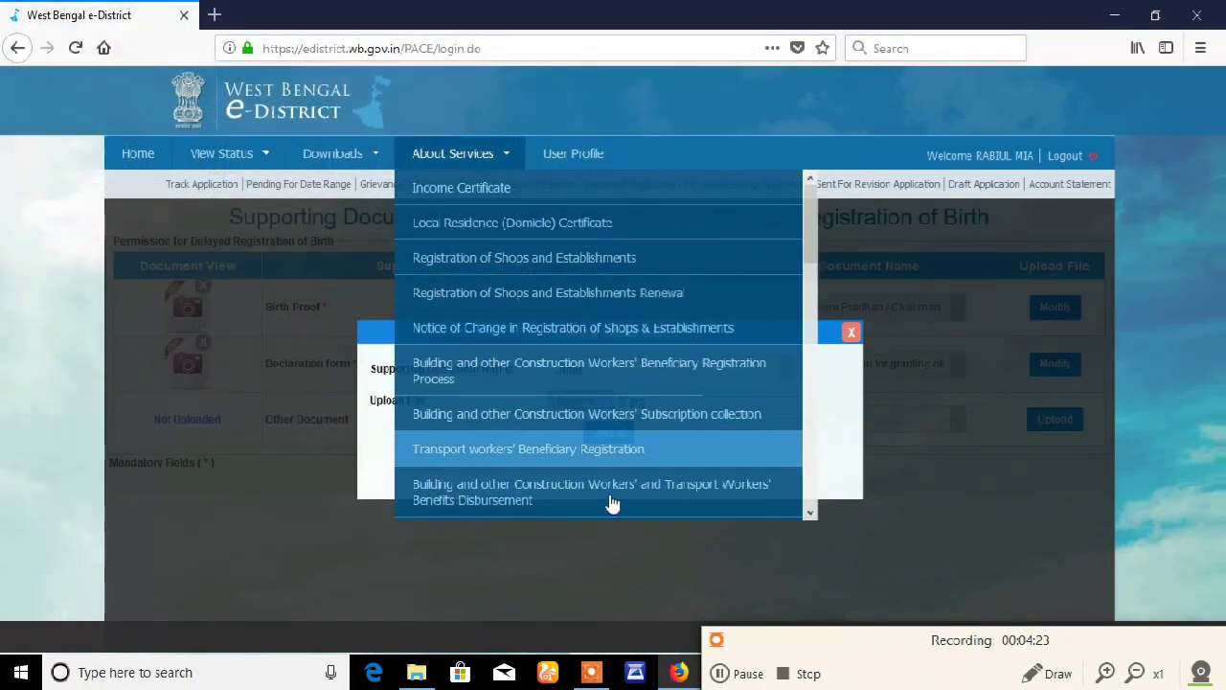
pyautogui.click(612, 432)
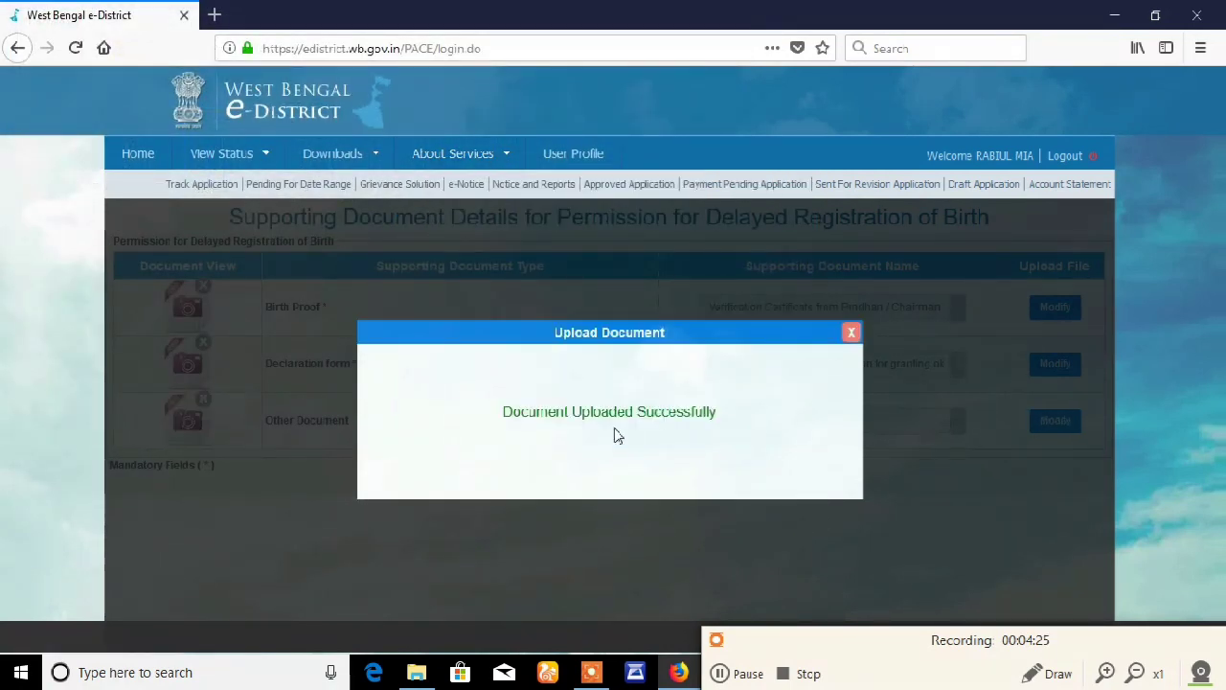
pyautogui.click(849, 332)
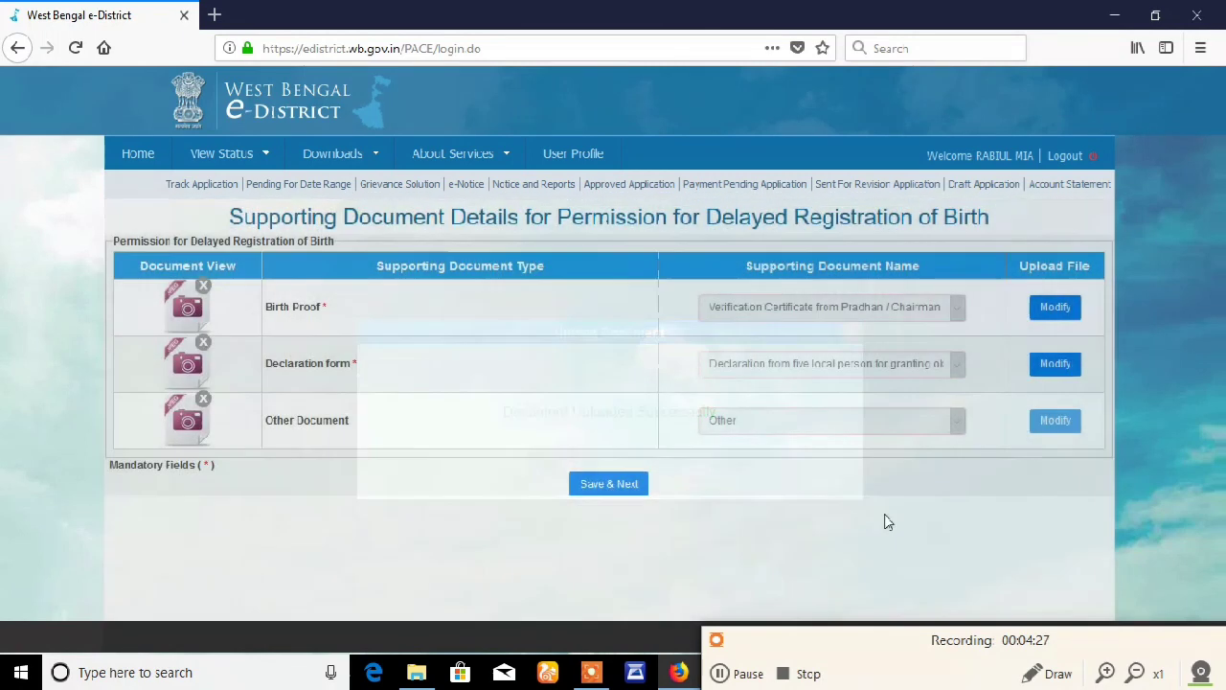
# Save the supporting documents, proceed to the application details and check the address and child entries.
pyautogui.click(608, 484)
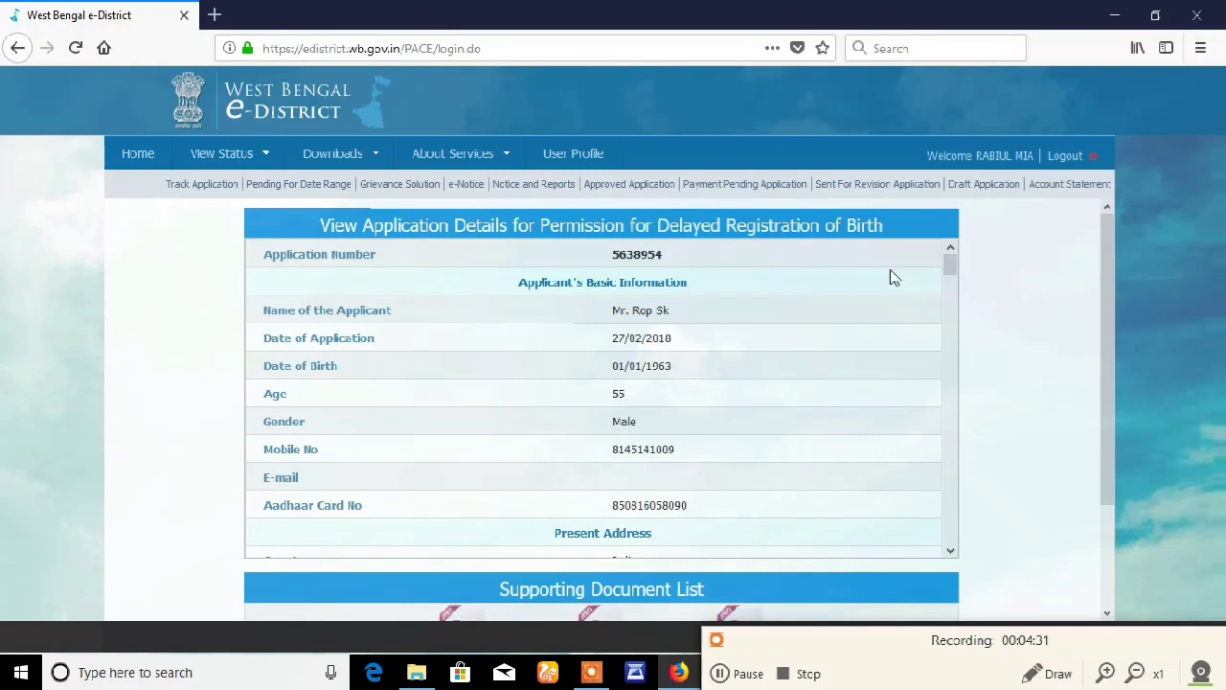
pyautogui.scroll(-10, 838, 454)
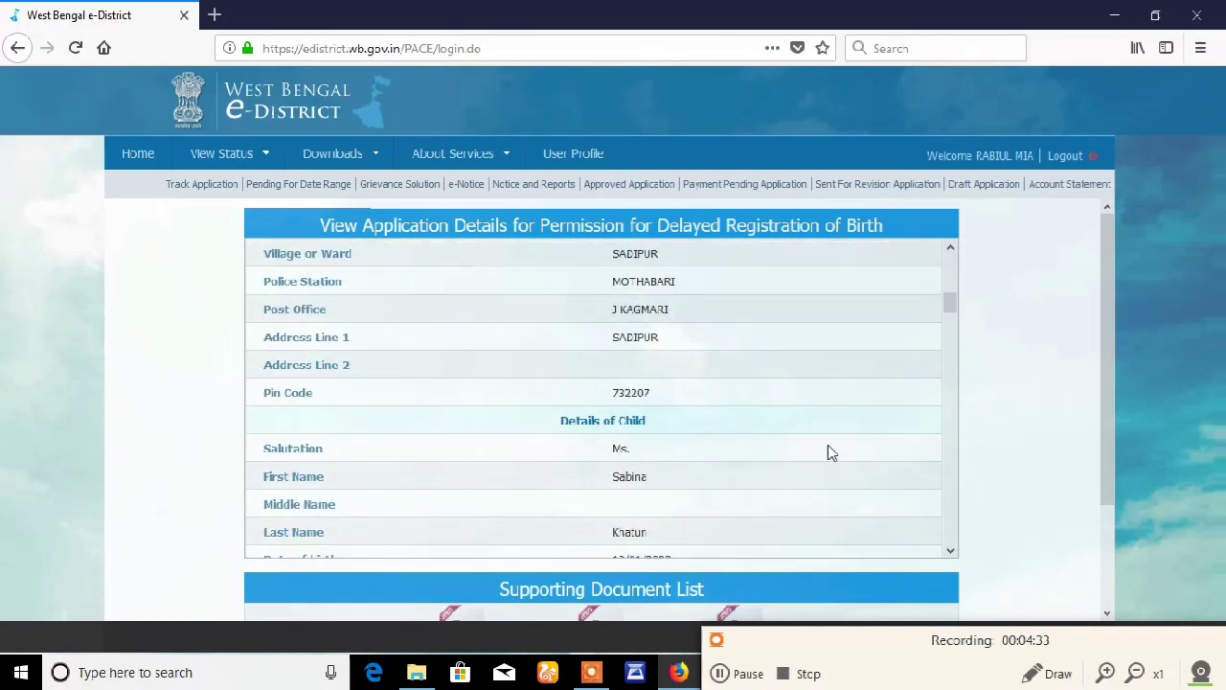
pyautogui.scroll(8, 821, 446)
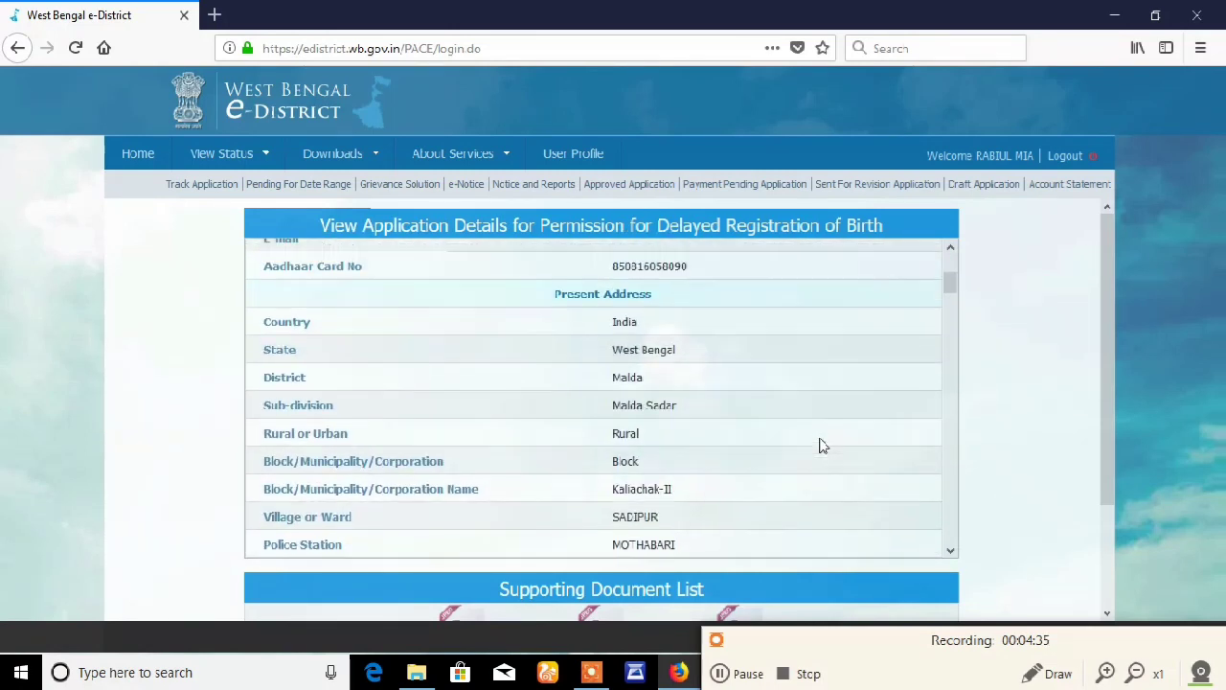
# Examine the child, father, mother, parent address and five local persons entries in the application details.
pyautogui.scroll(-8, 821, 452)
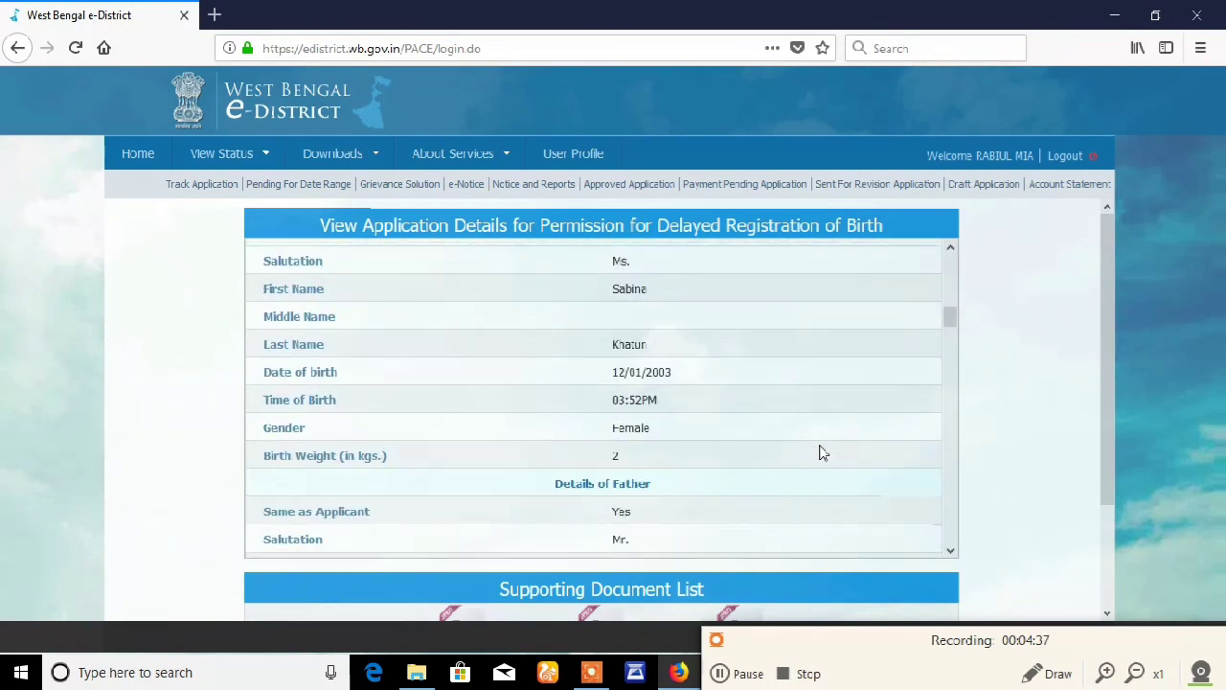
pyautogui.scroll(-10, 821, 452)
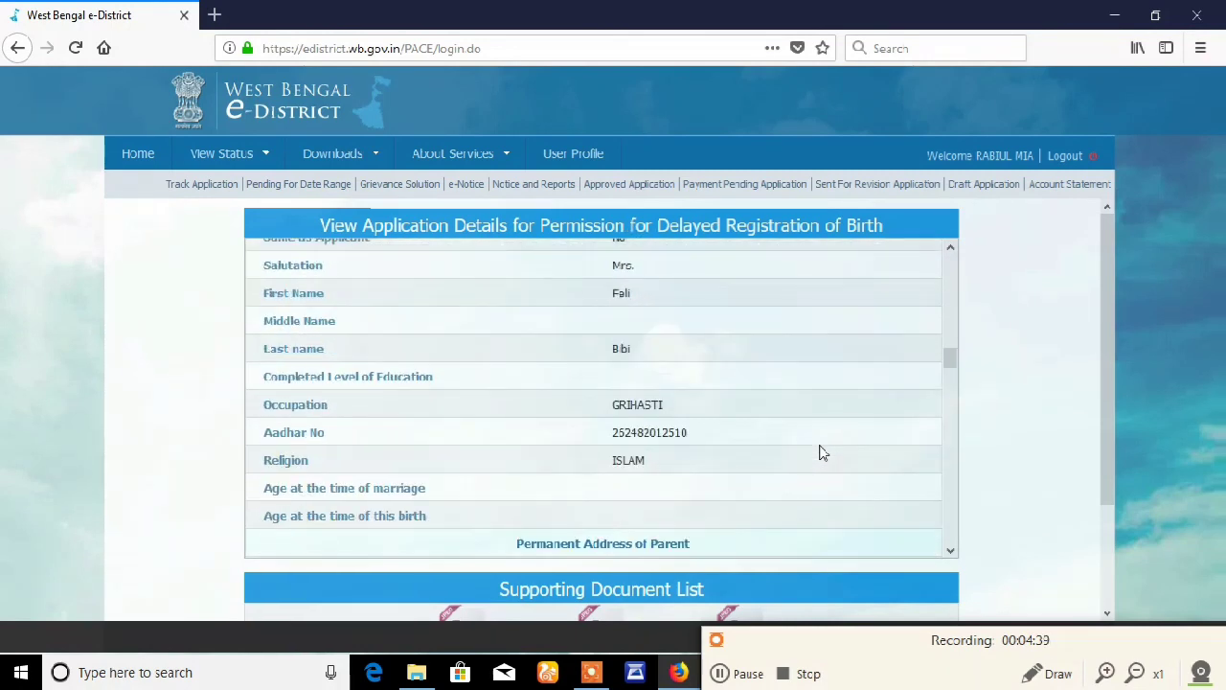
pyautogui.scroll(-5, 821, 452)
pyautogui.scroll(2, 821, 453)
pyautogui.scroll(-4, 821, 452)
pyautogui.scroll(3, 821, 452)
pyautogui.scroll(2, 820, 451)
pyautogui.scroll(-5, 820, 451)
pyautogui.scroll(-3, 1071, 496)
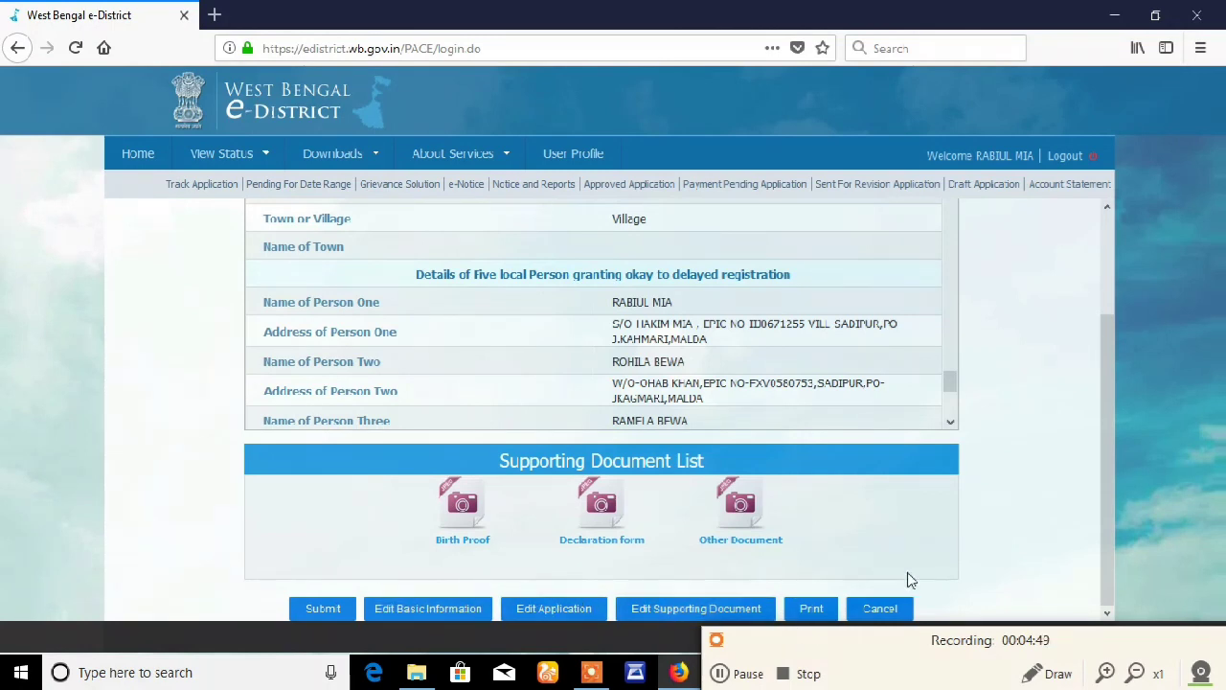
# Submit the application for Permission for Delayed Registration of Birth, then review and finish its acknowledgment.
pyautogui.click(323, 609)
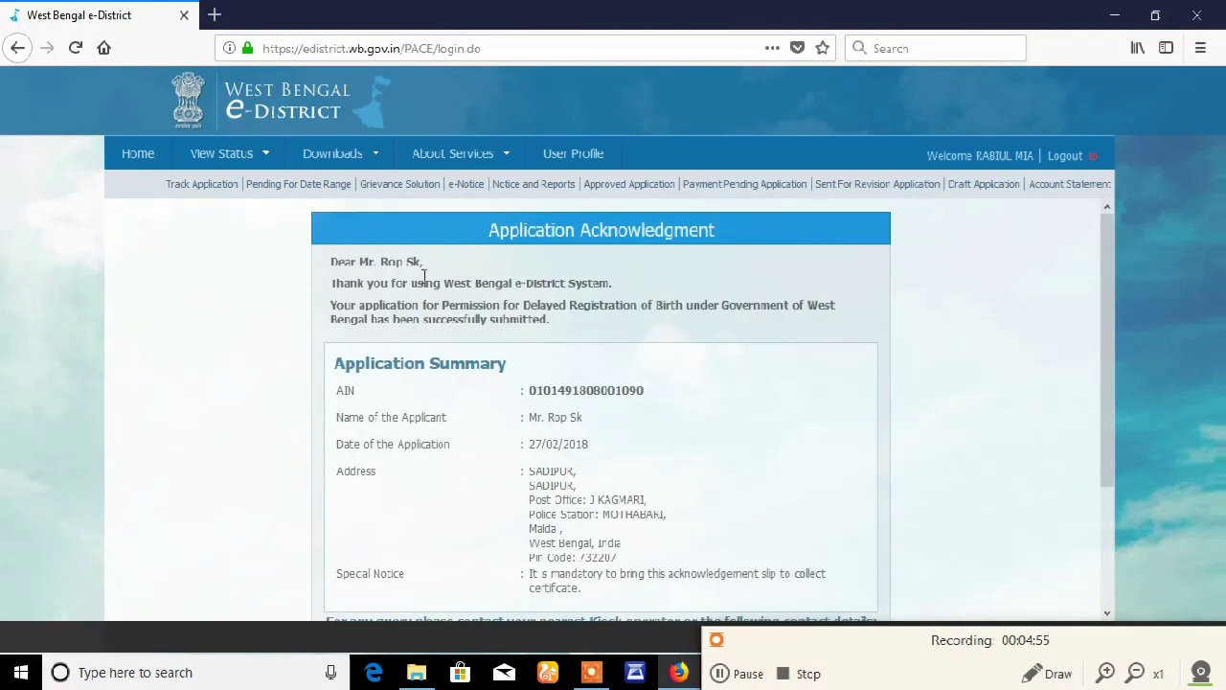
pyautogui.scroll(-3, 613, 383)
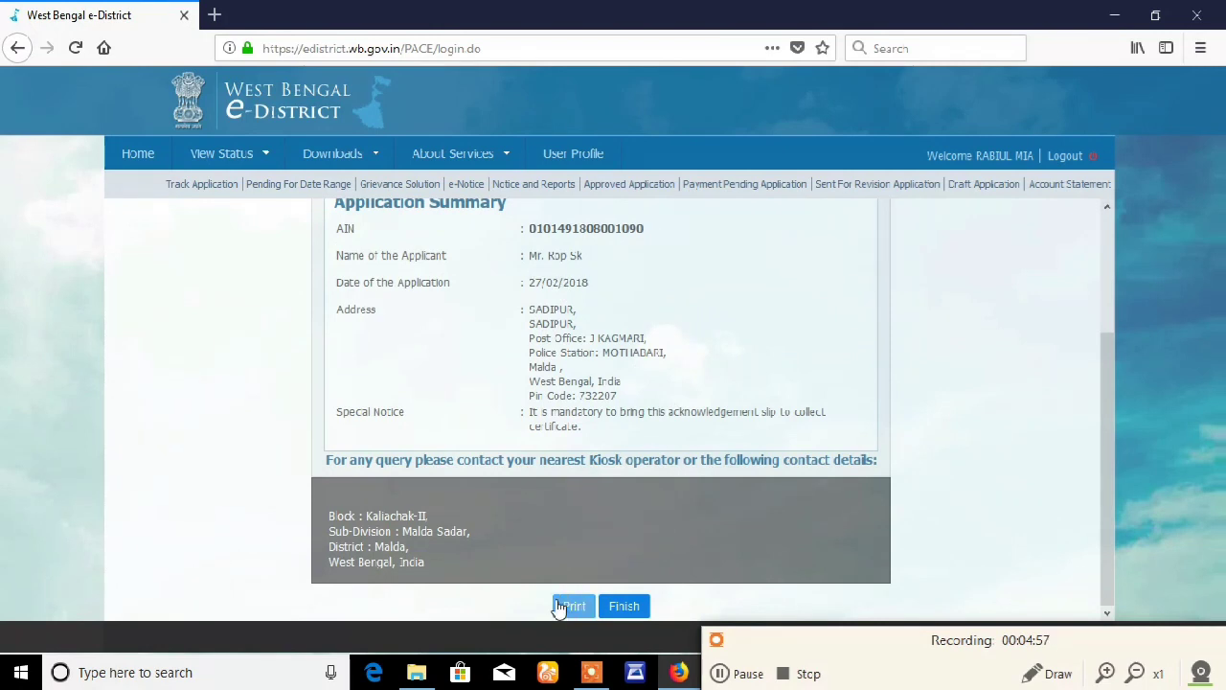
pyautogui.click(721, 674)
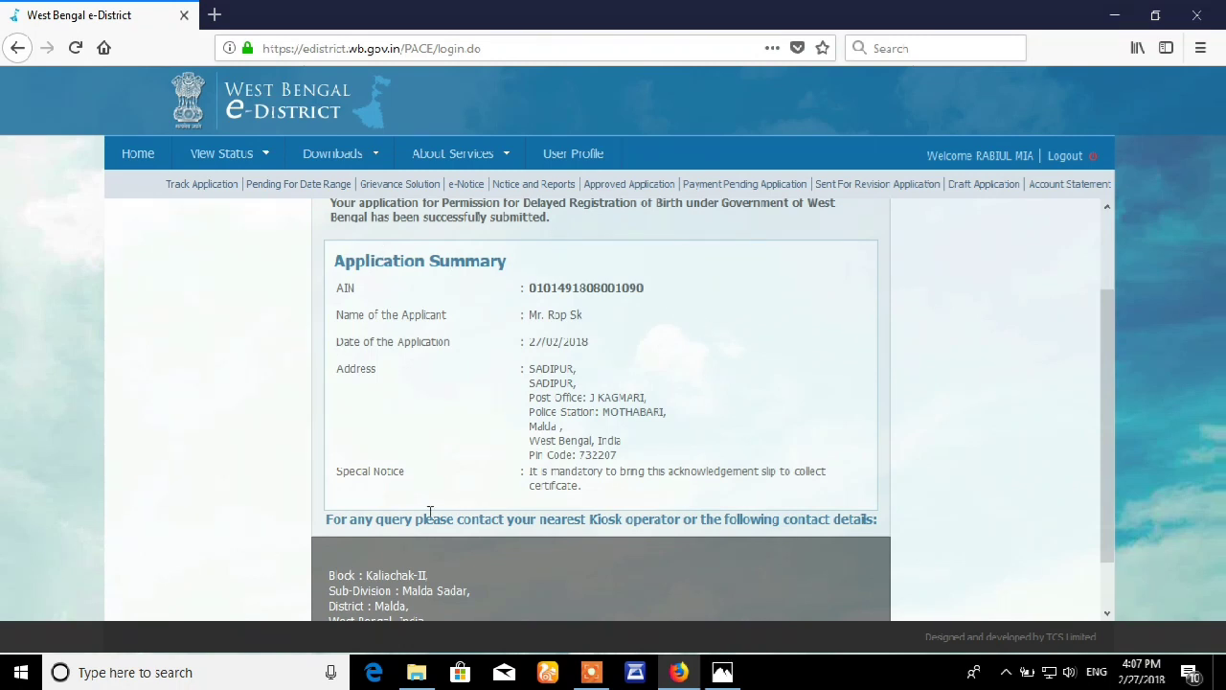
pyautogui.scroll(-1, 751, 468)
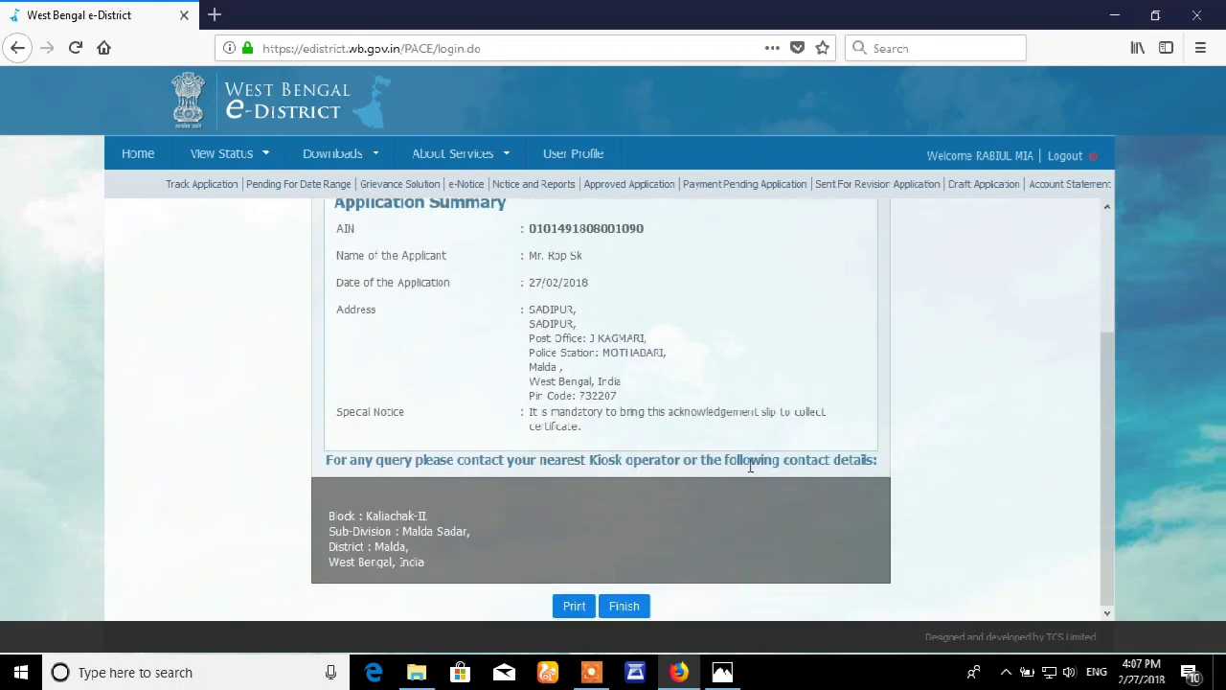
pyautogui.scroll(3, 751, 469)
pyautogui.scroll(-3, 750, 472)
pyautogui.click(624, 606)
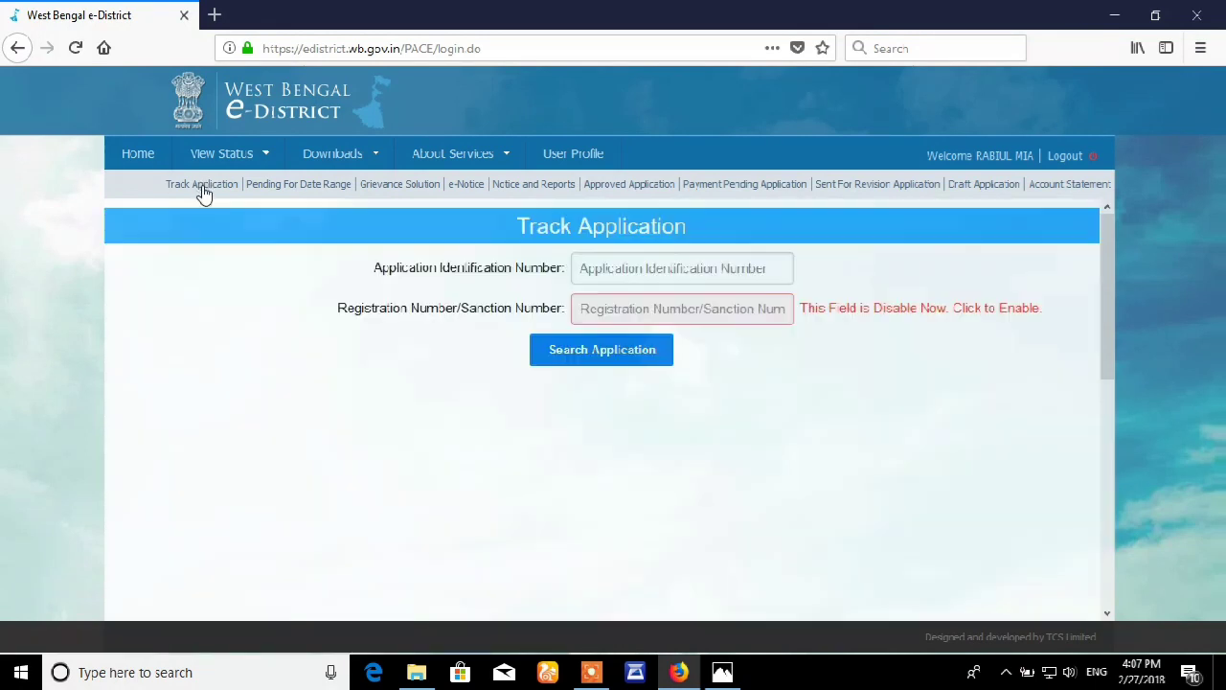
# Track an earlier application by its Application Identification Number and view its full details.
pyautogui.click(688, 265)
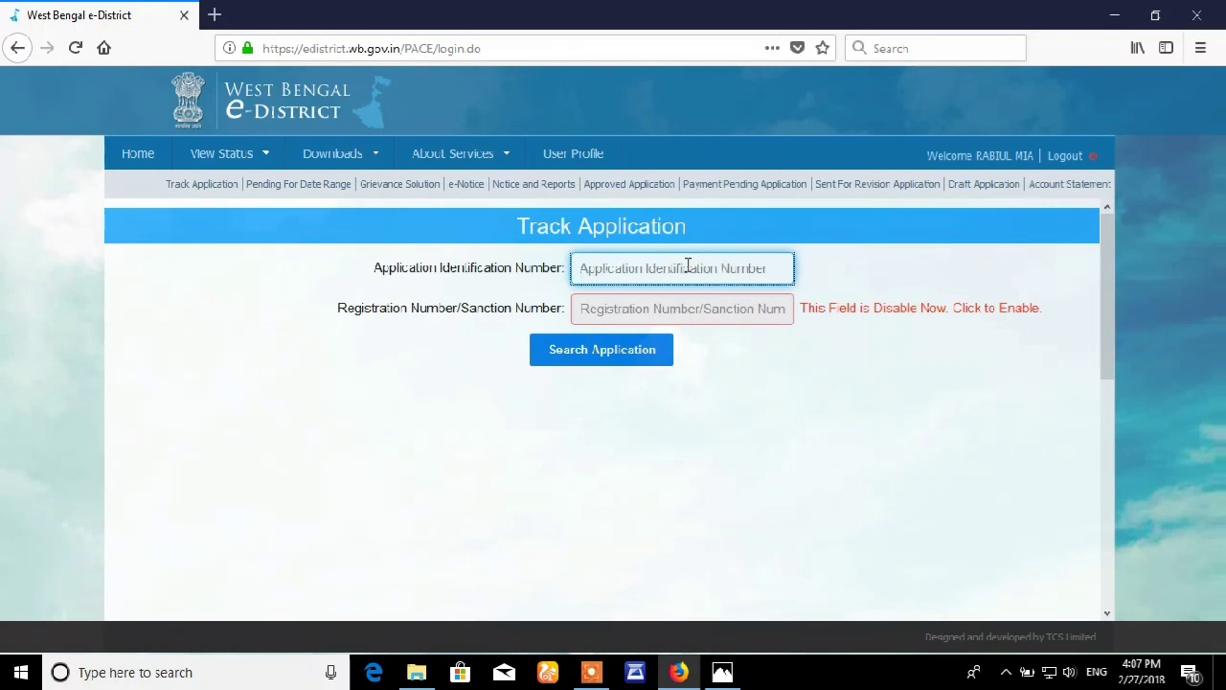
pyautogui.write('01')
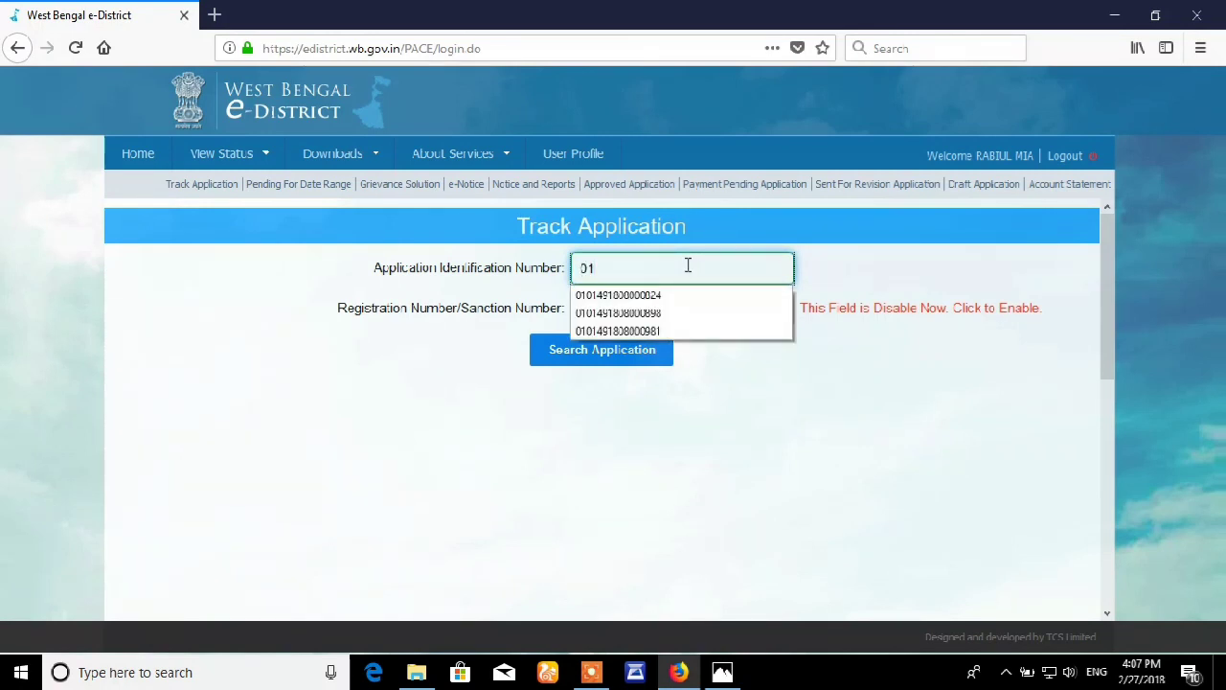
pyautogui.click(680, 331)
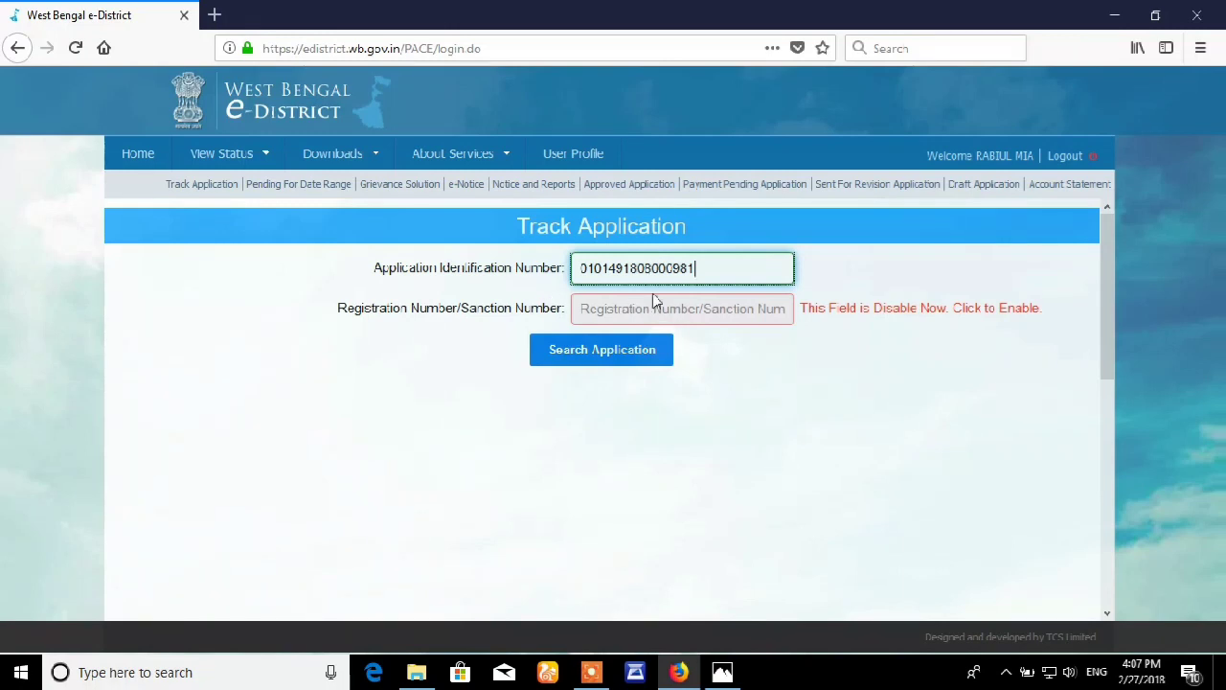
pyautogui.click(632, 359)
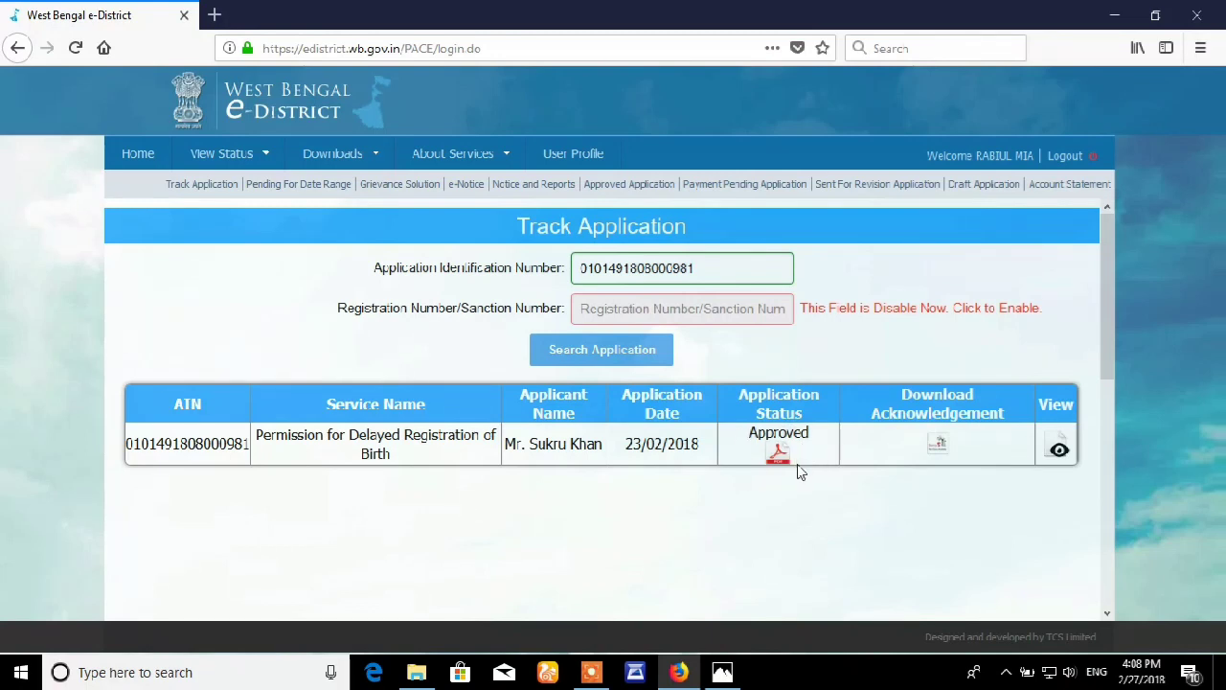
pyautogui.click(1060, 450)
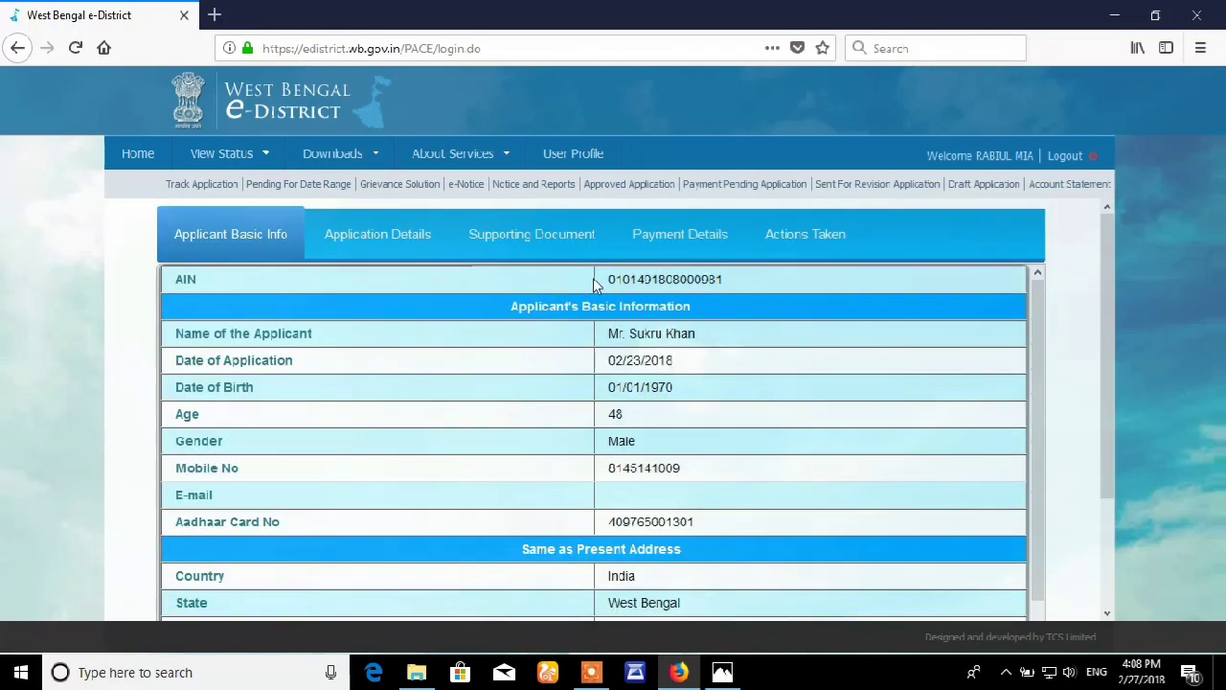
# Save the certificate PDF from the approved application's Actions Taken section and open it from the Downloads folder.
pyautogui.click(798, 244)
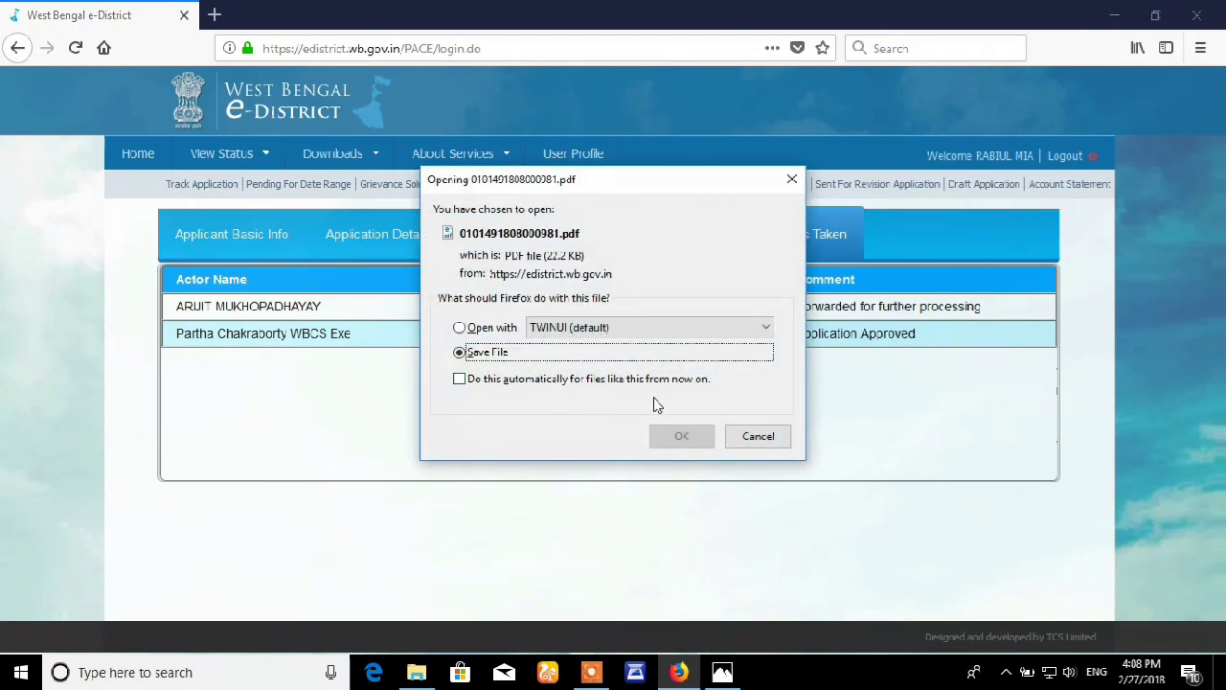
pyautogui.click(682, 436)
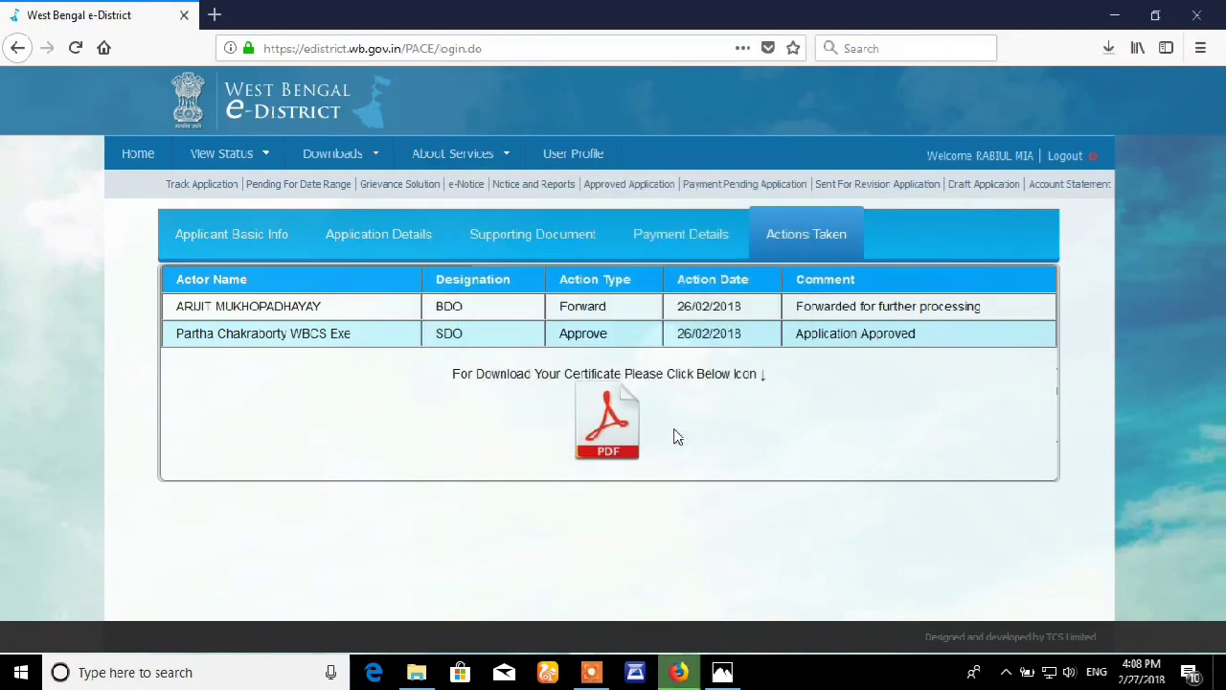
pyautogui.click(1109, 50)
pyautogui.click(1084, 91)
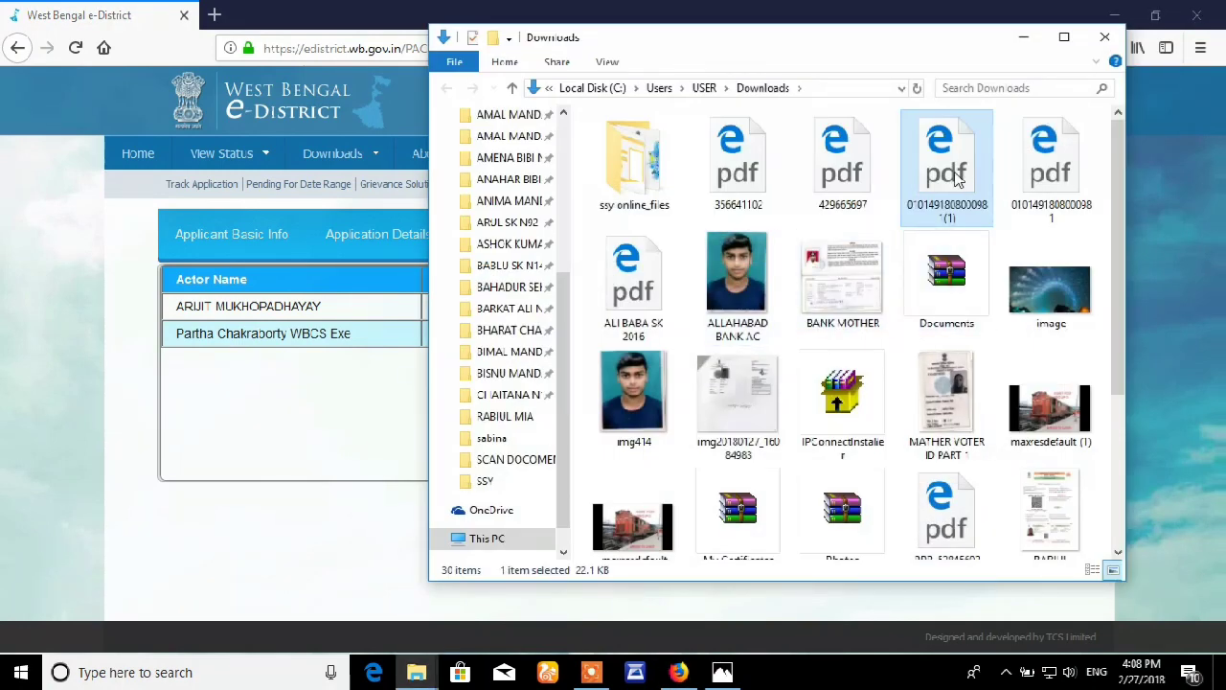
pyautogui.doubleClick(958, 182)
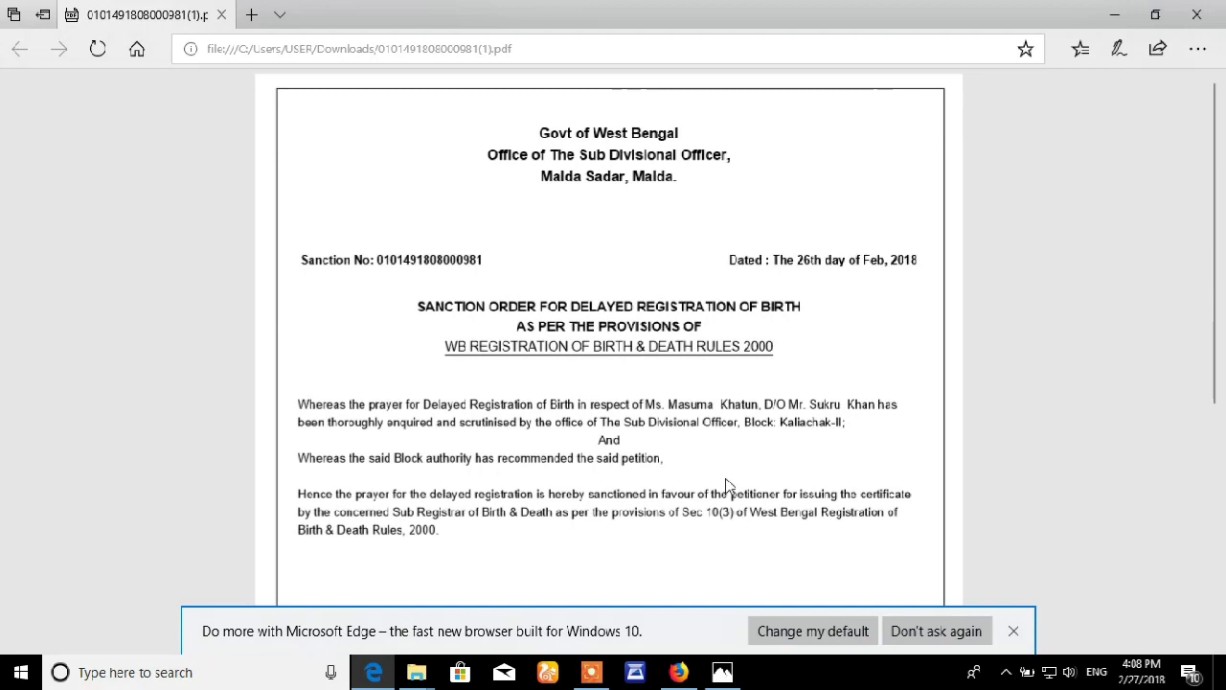
# Read the sanction order for delayed registration of birth, then close the PDF and the Downloads folder.
pyautogui.click(1014, 634)
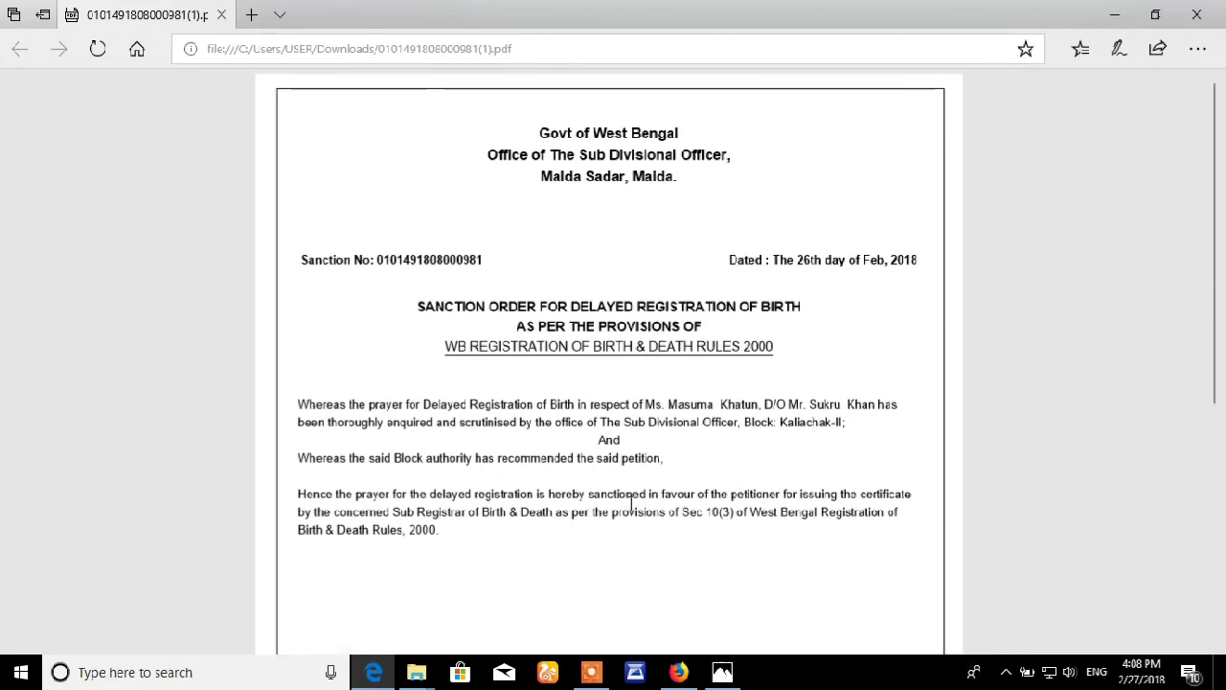
pyautogui.scroll(-4, 714, 534)
pyautogui.scroll(1, 714, 534)
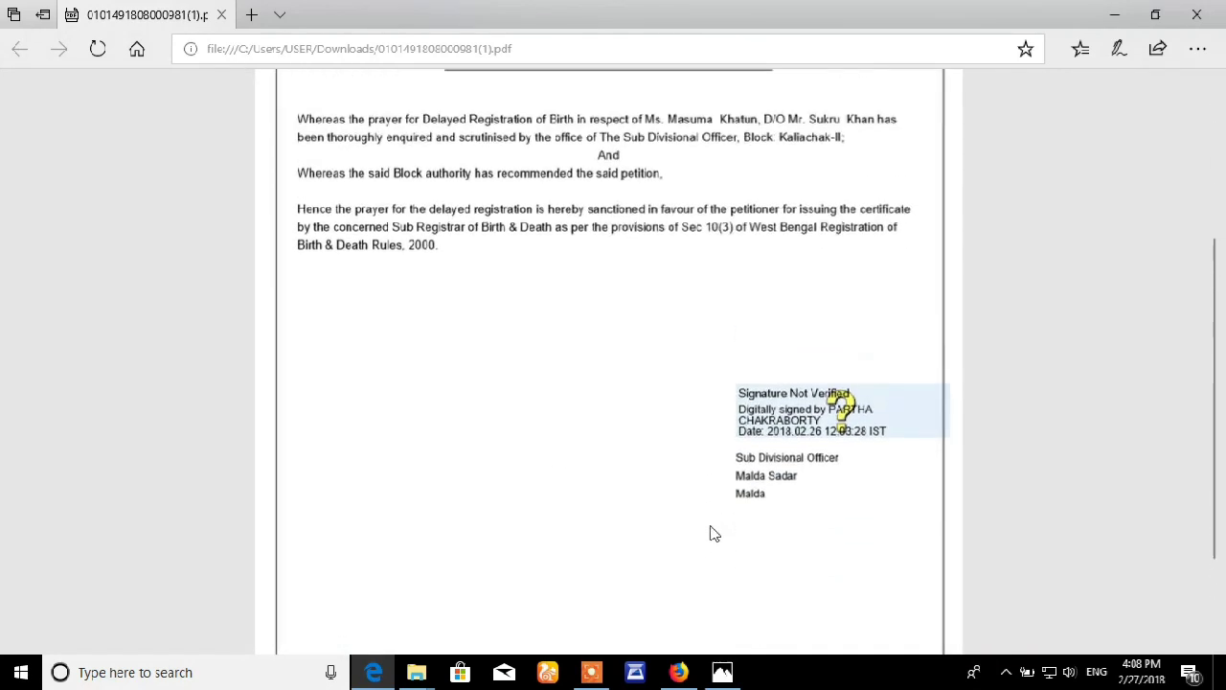
pyautogui.scroll(3, 603, 402)
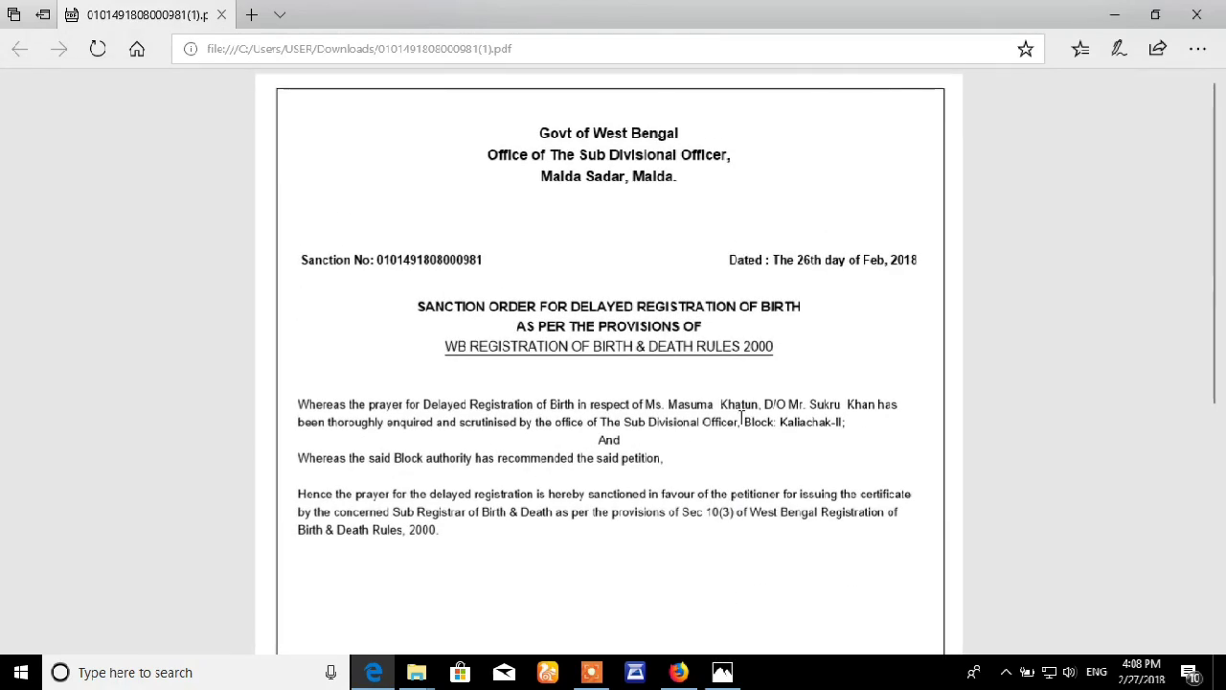
pyautogui.click(1196, 14)
pyautogui.click(1104, 37)
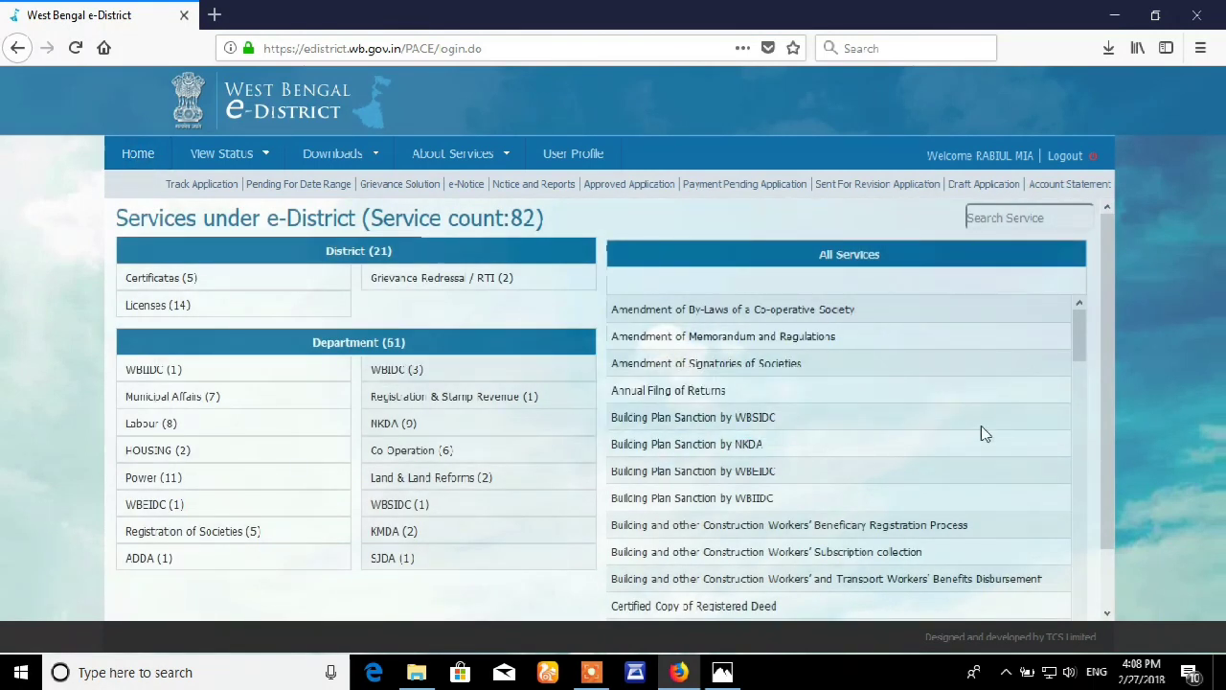
# Set the draft applications search to Certificates, Permission for Delayed Registration of Birth, with a From date of 27/02/2018.
pyautogui.scroll(-10, 985, 433)
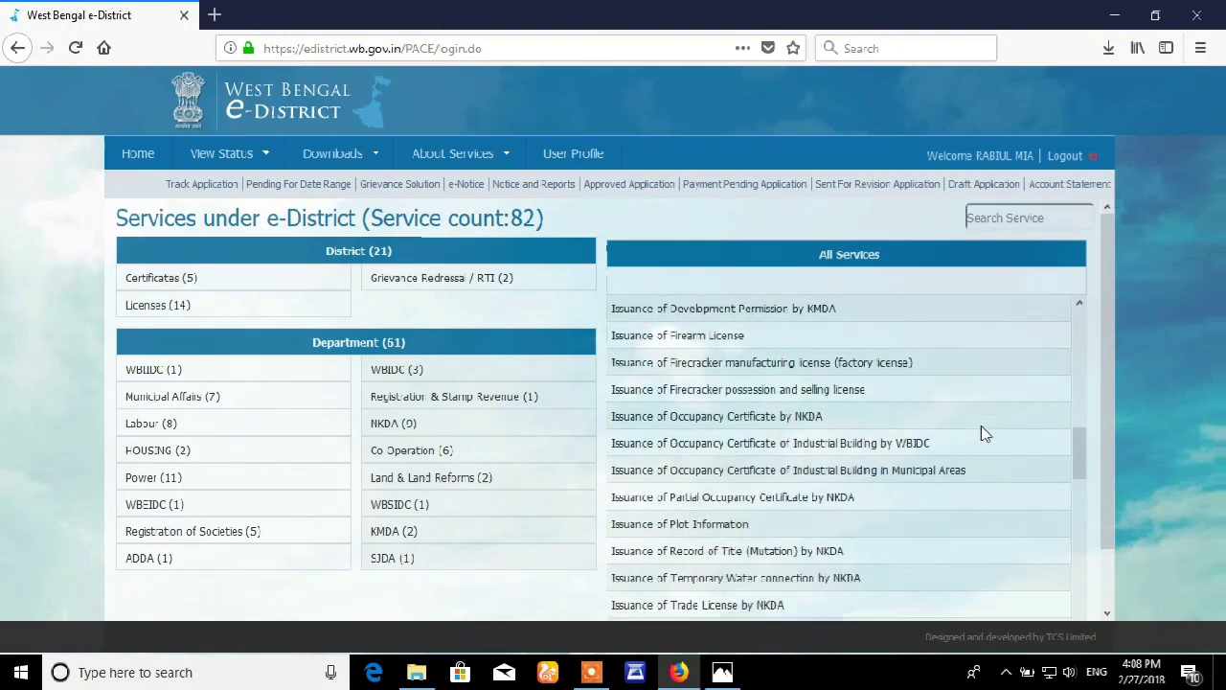
pyautogui.scroll(-1, 985, 433)
pyautogui.click(982, 184)
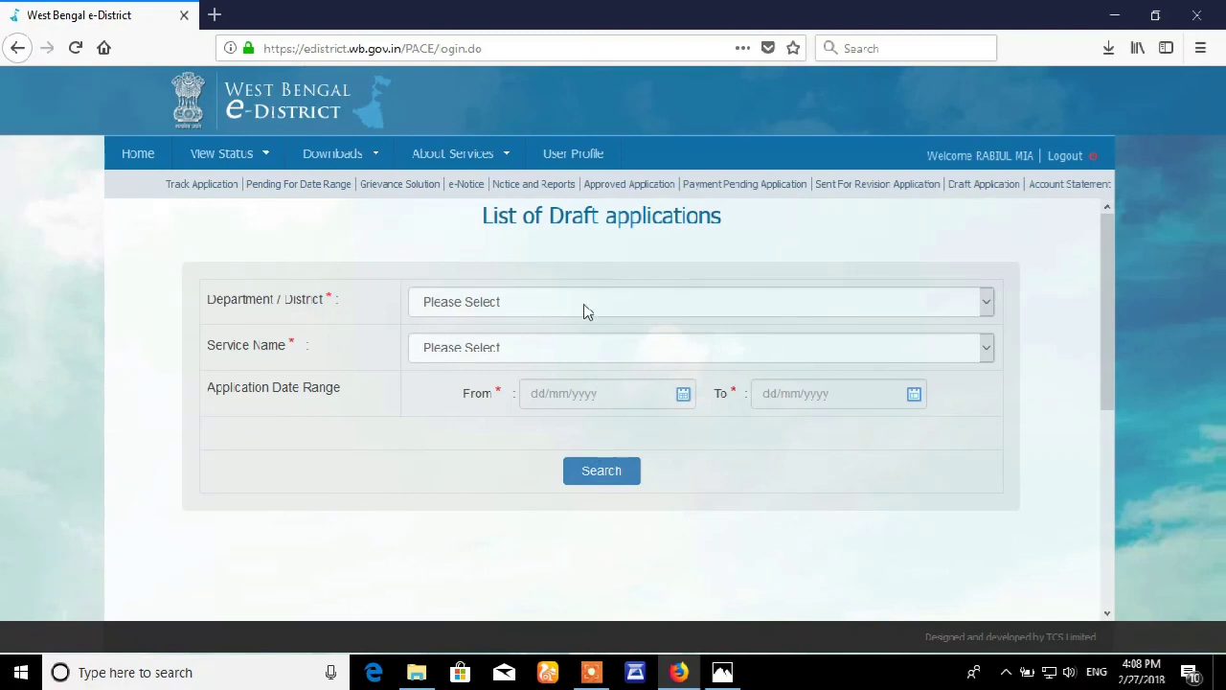
pyautogui.click(587, 312)
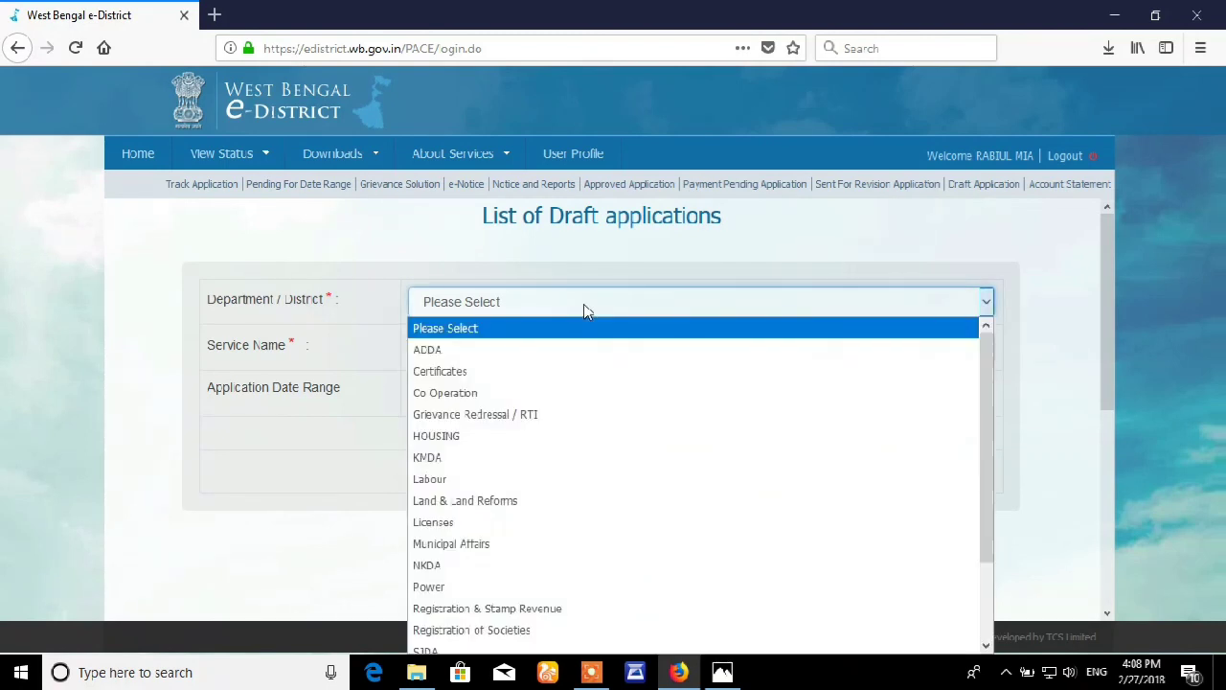
pyautogui.press('Escape')
pyautogui.click(547, 353)
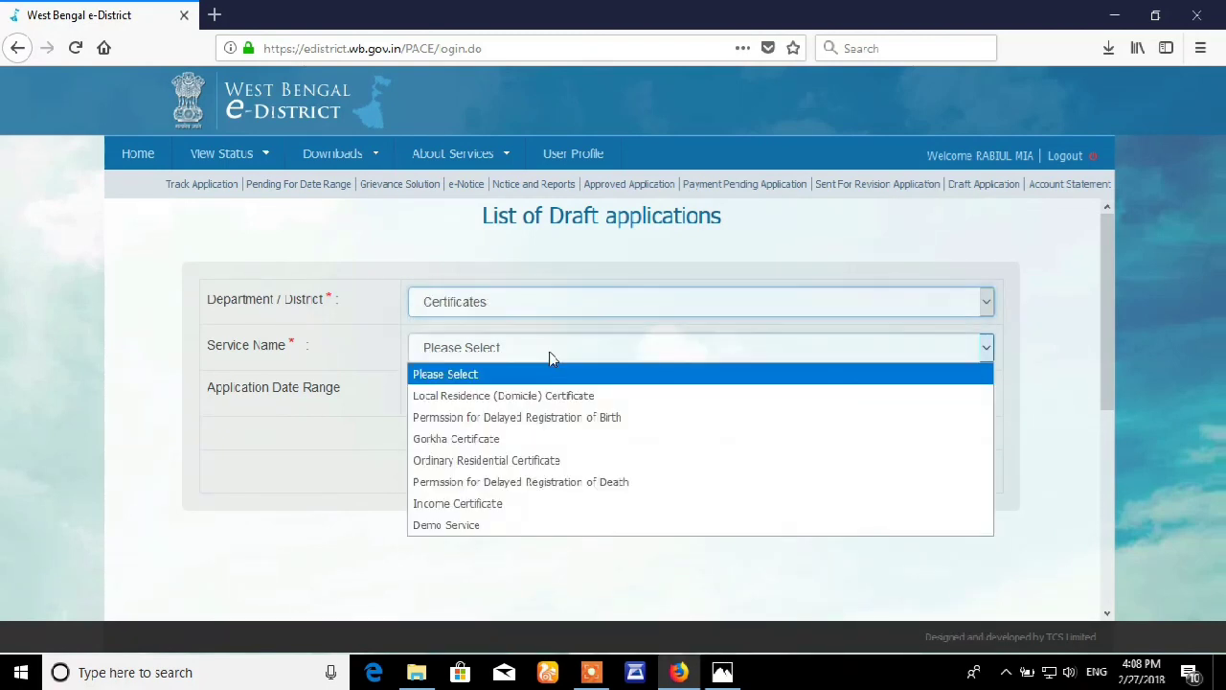
pyautogui.click(541, 416)
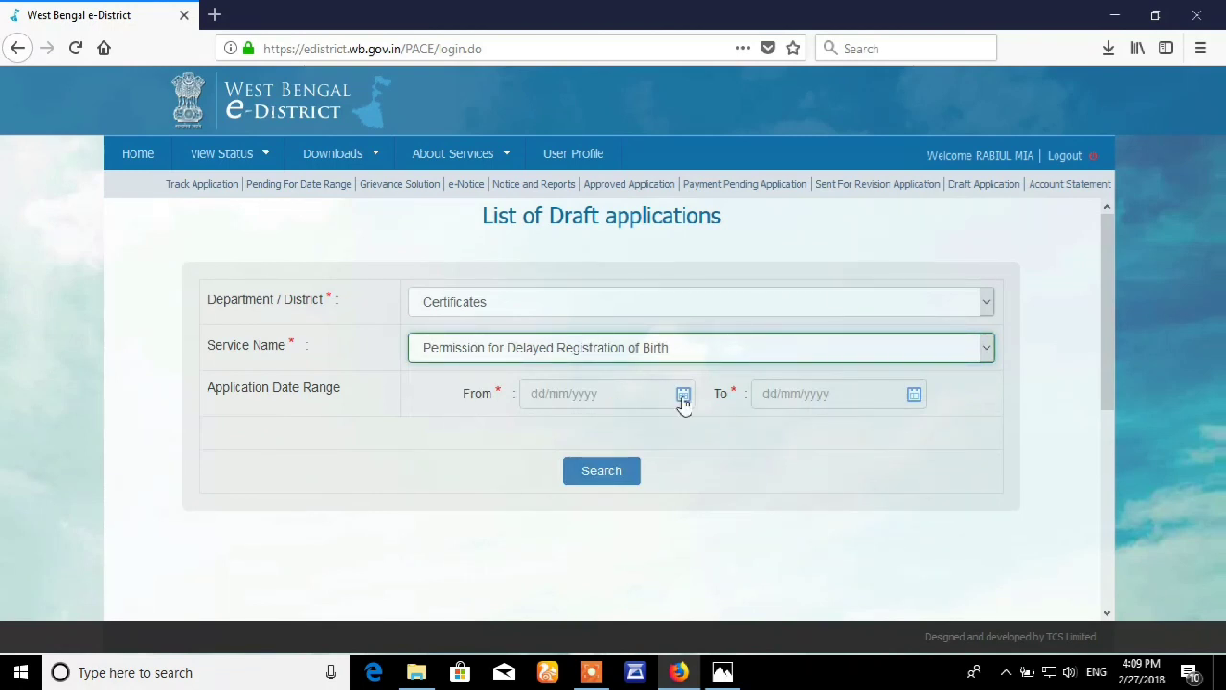
pyautogui.click(684, 403)
pyautogui.click(642, 402)
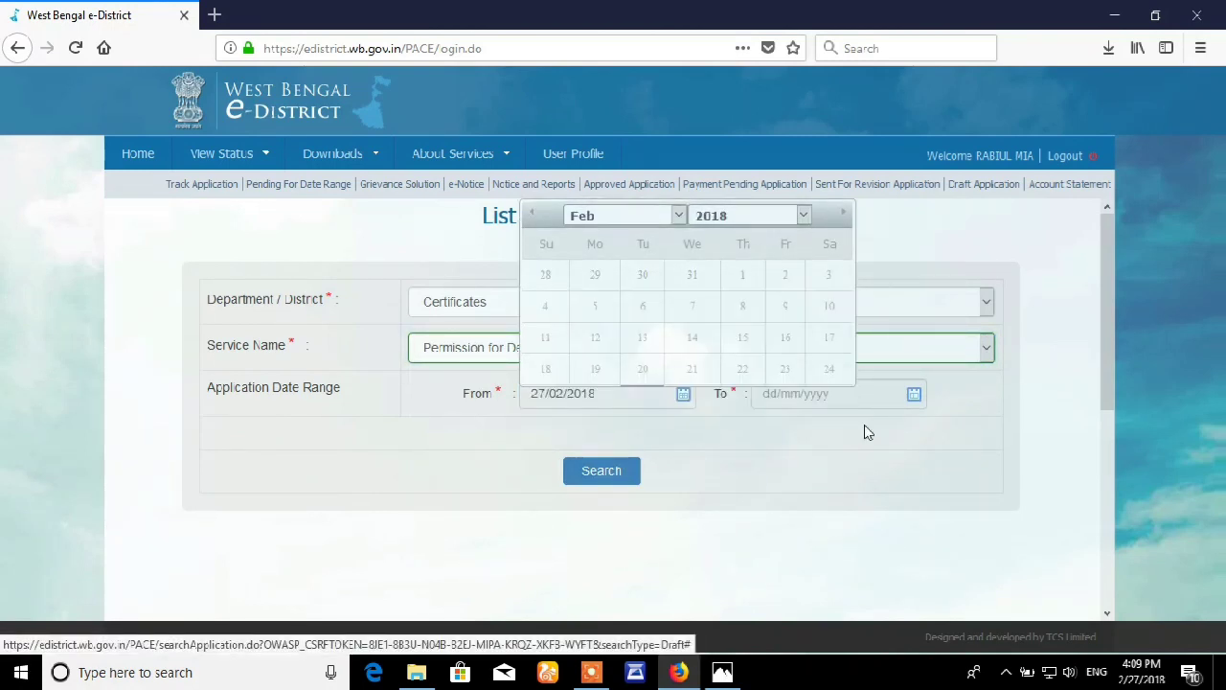